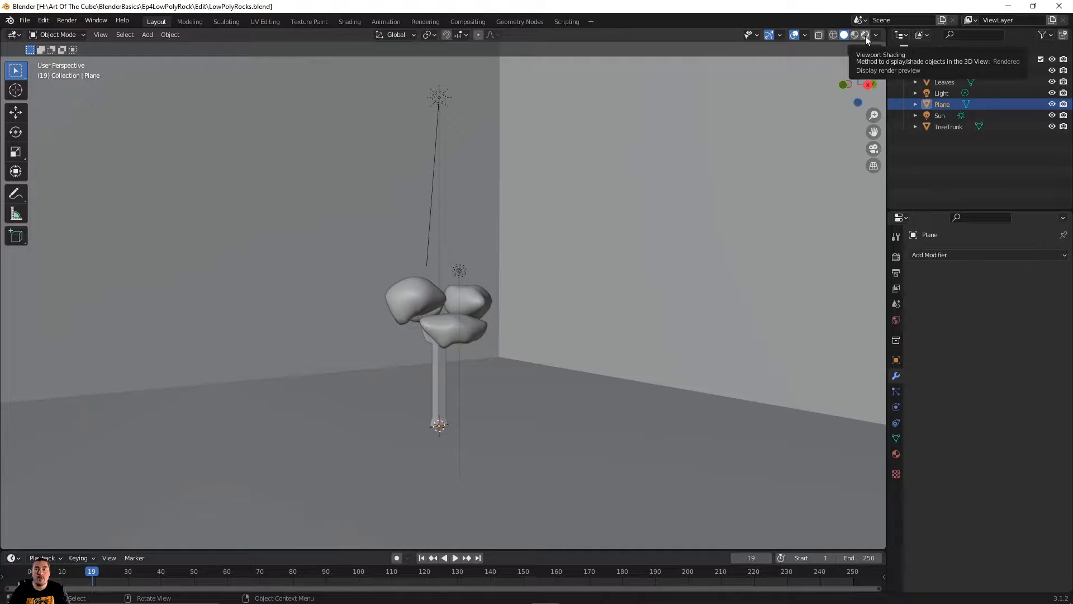
Step: Switch the viewport to rendered shading and add a UV sphere to the scene
{"action": "left_click", "coordinate": [865, 36]}
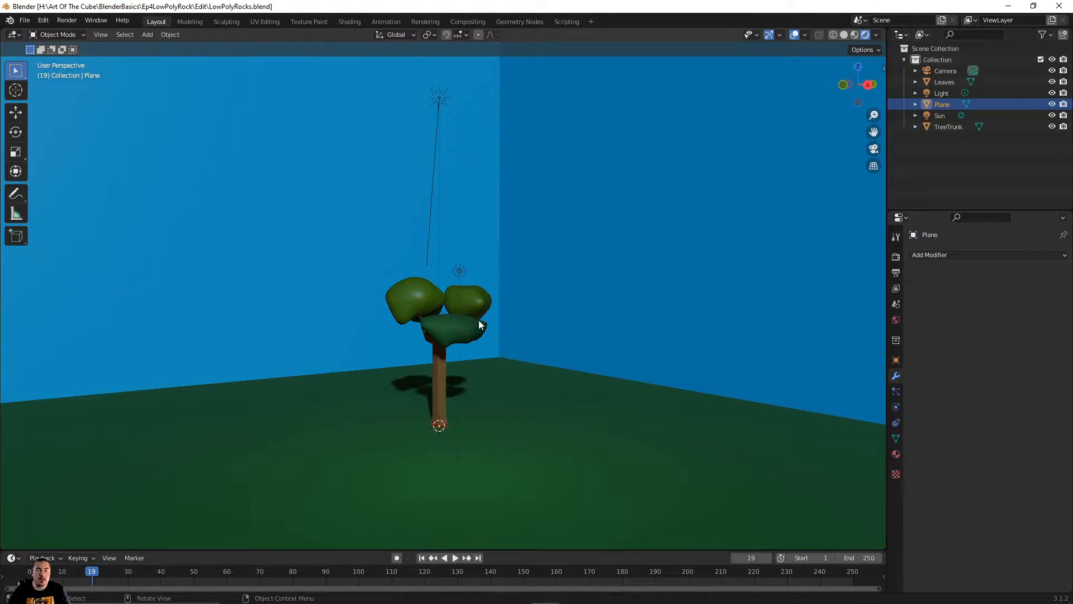
{"action": "middle_click_drag", "start_coordinate": [543, 311], "coordinate": [478, 364]}
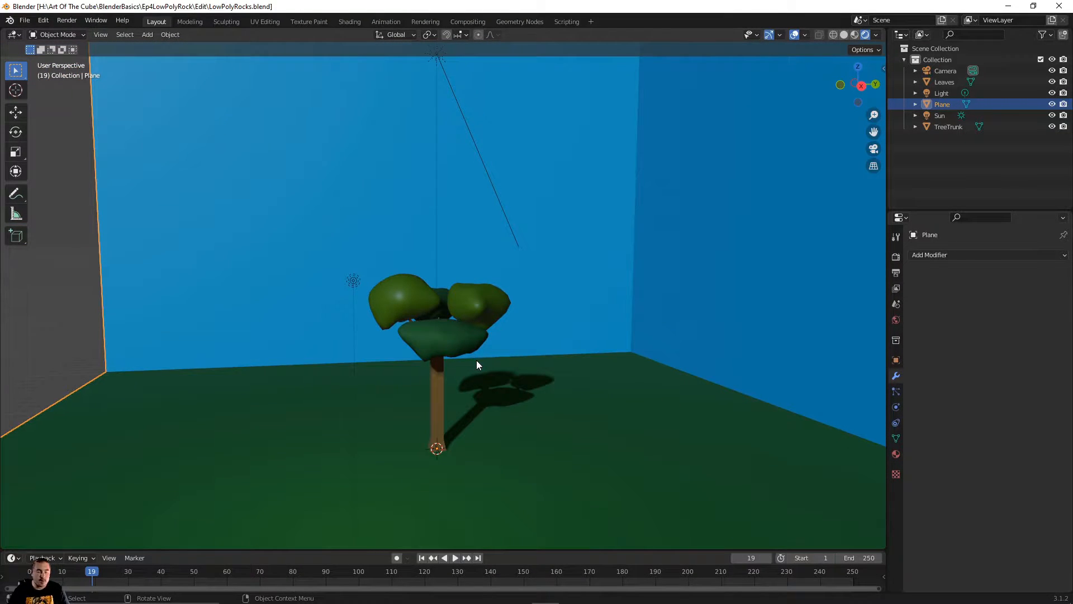
{"action": "key", "text": "shift+a"}
{"action": "mouse_move", "coordinate": [477, 360]}
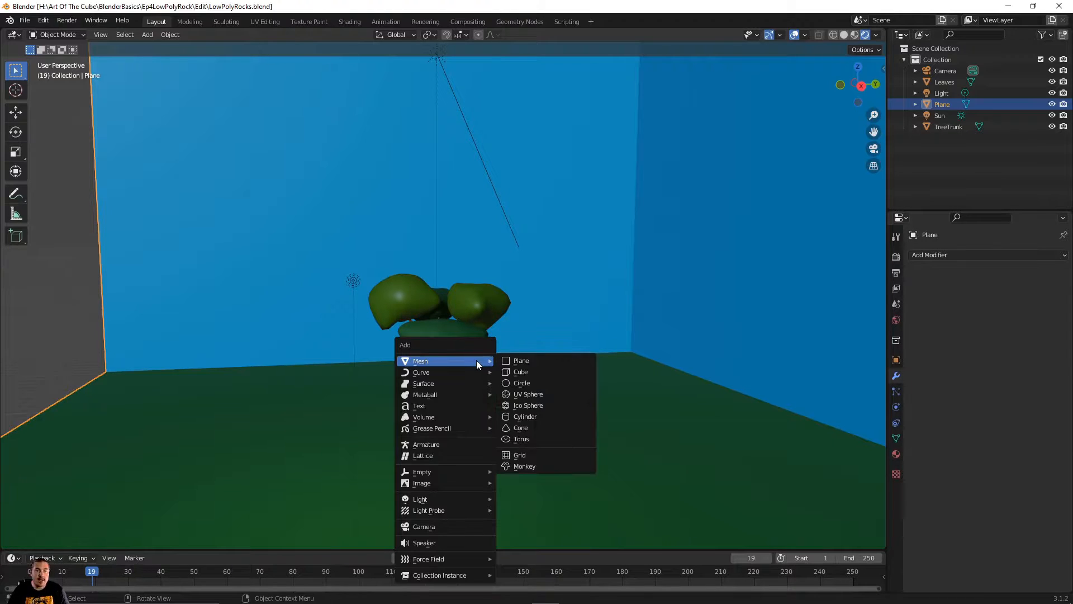
{"action": "left_click", "coordinate": [531, 394]}
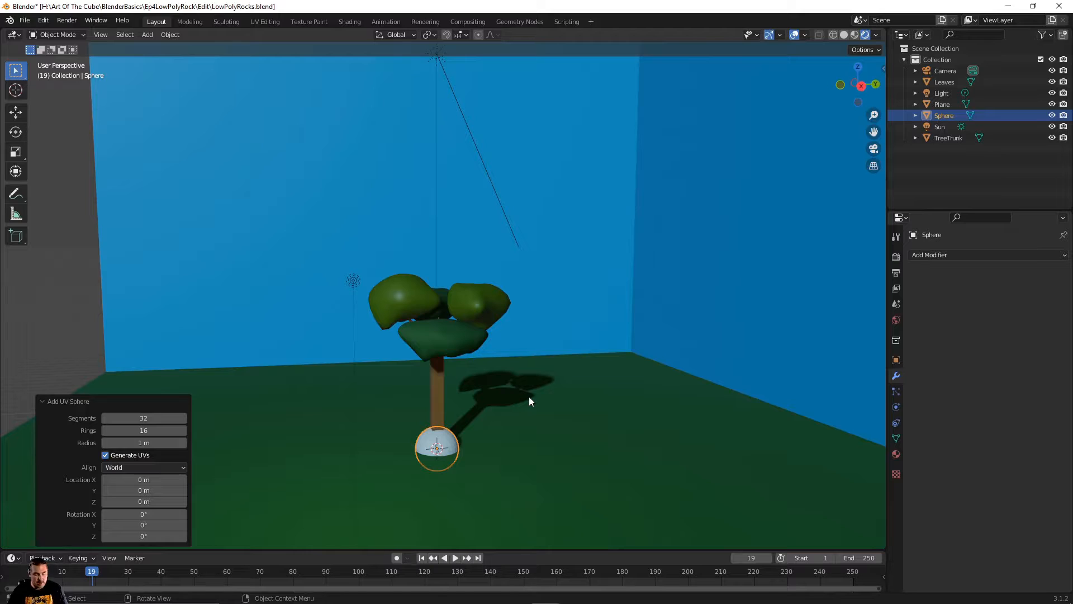
Step: Move the sphere up about 5.83 m along Z and about -8.01 m along Y, clear of the tree
{"action": "key", "text": "g"}
{"action": "key", "text": "z"}
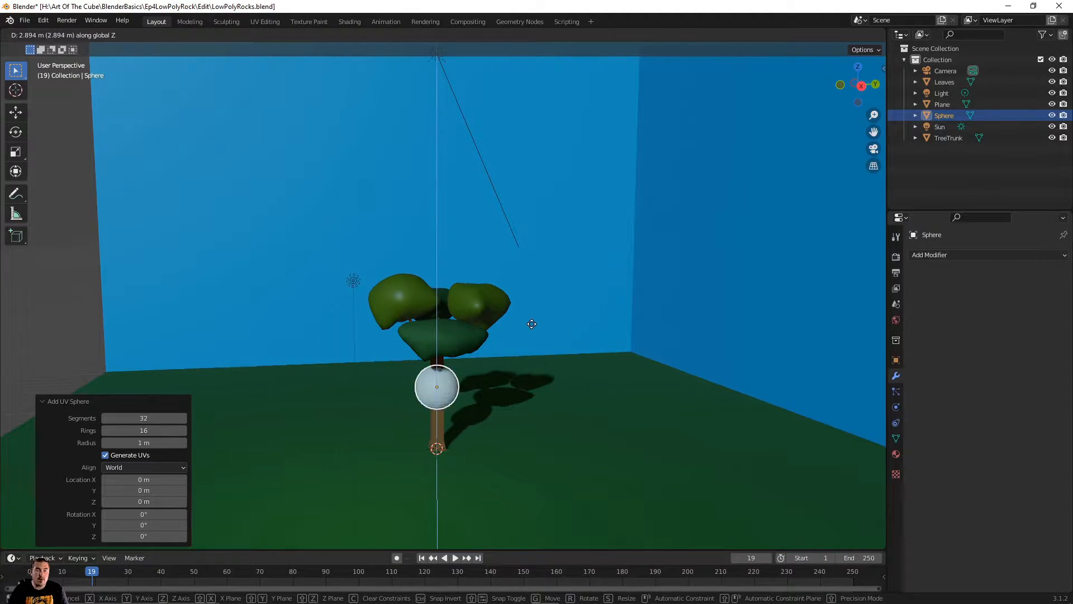
{"action": "left_click", "coordinate": [536, 275]}
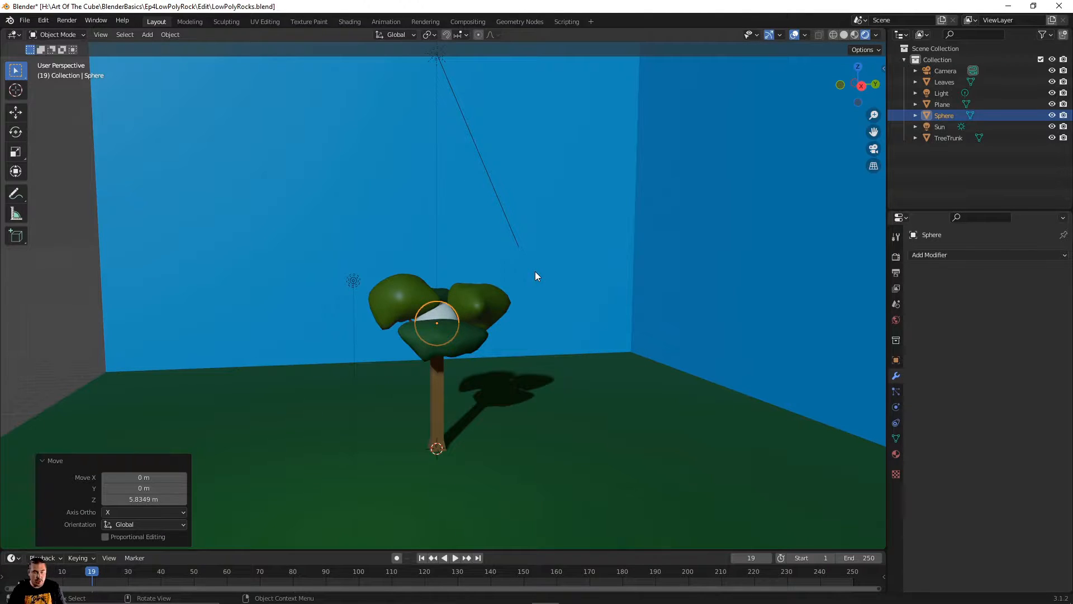
{"action": "key", "text": "g"}
{"action": "key", "text": "y"}
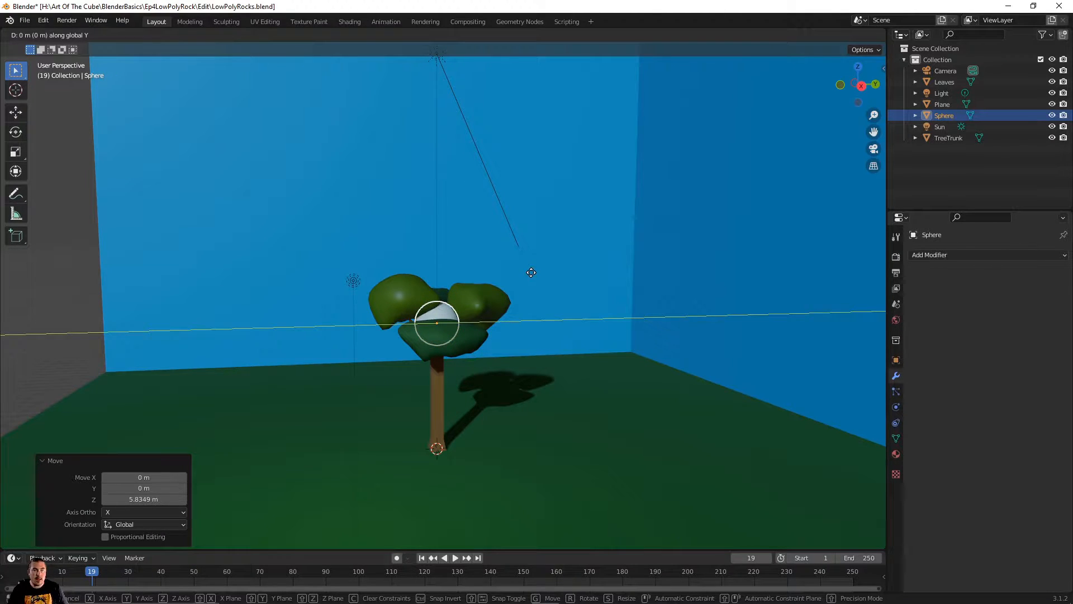
{"action": "left_click", "coordinate": [351, 251]}
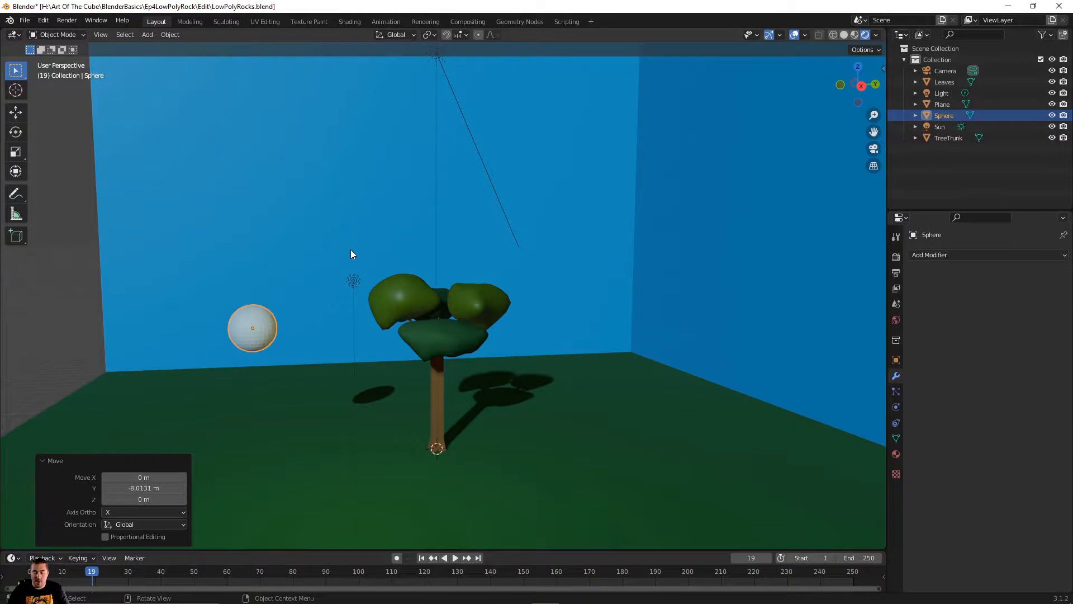
Step: Enter Edit Mode on the sphere
{"action": "key", "text": "KP_Decimal"}
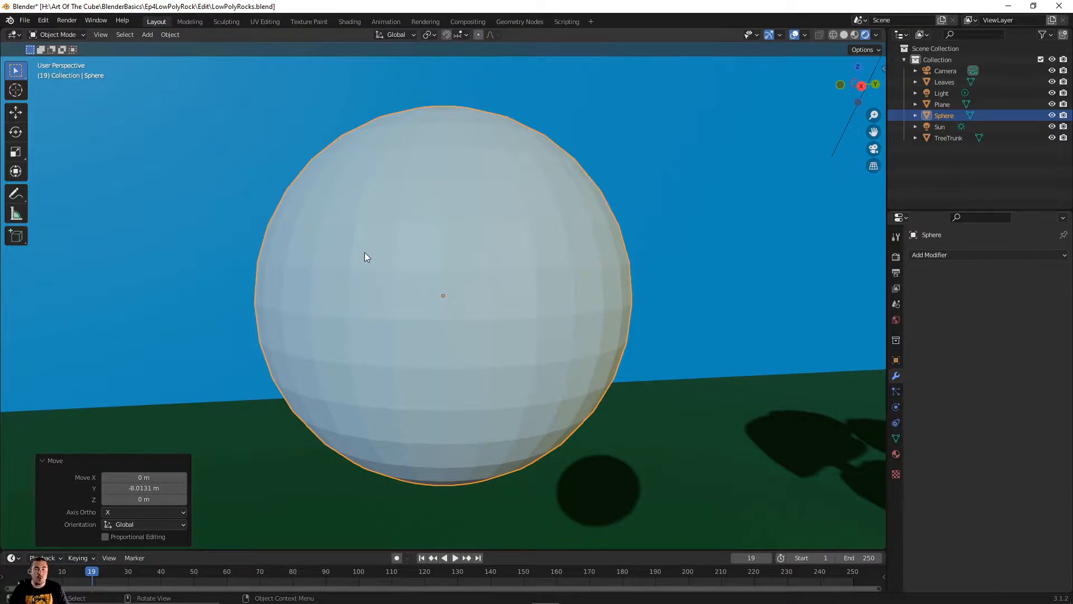
{"action": "scroll", "coordinate": [364, 252], "scroll_direction": "down", "scroll_amount": 2}
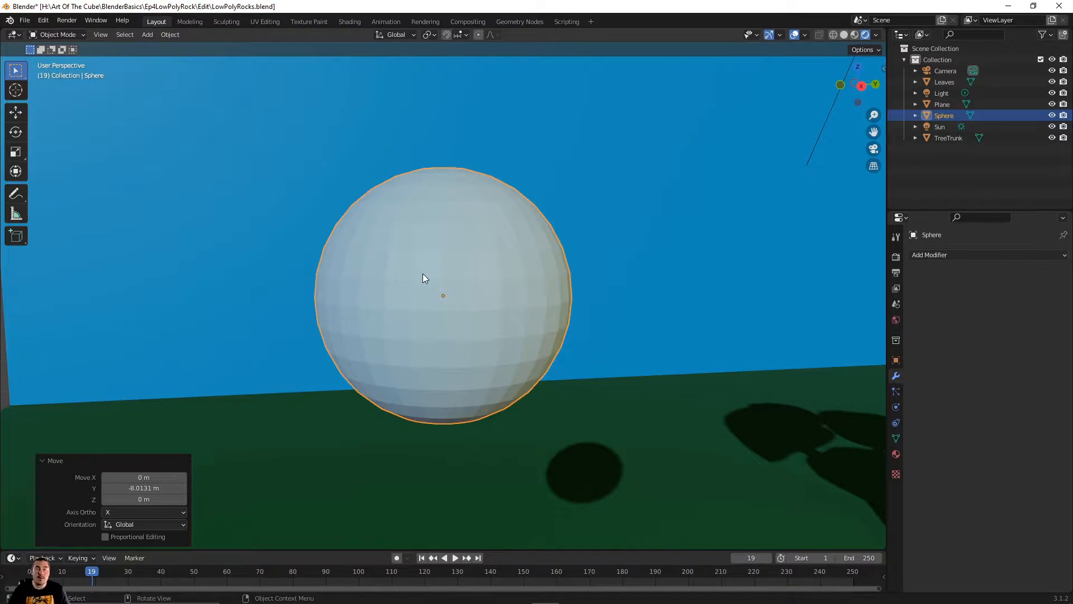
{"action": "middle_click_drag", "start_coordinate": [441, 263], "coordinate": [515, 268]}
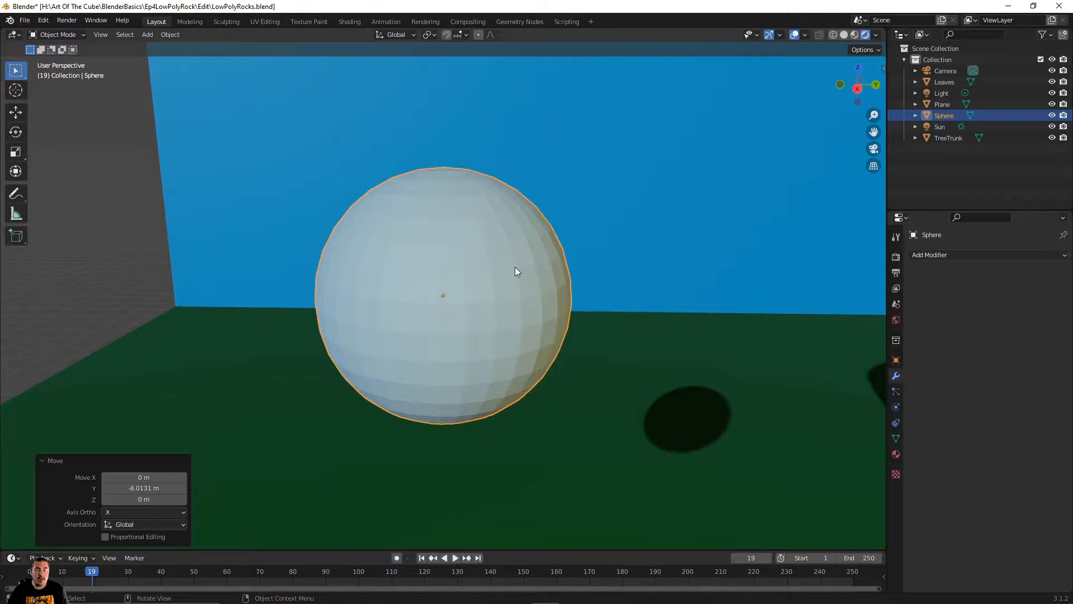
{"action": "key", "text": "Tab"}
{"action": "middle_click_drag", "start_coordinate": [530, 226], "coordinate": [446, 174]}
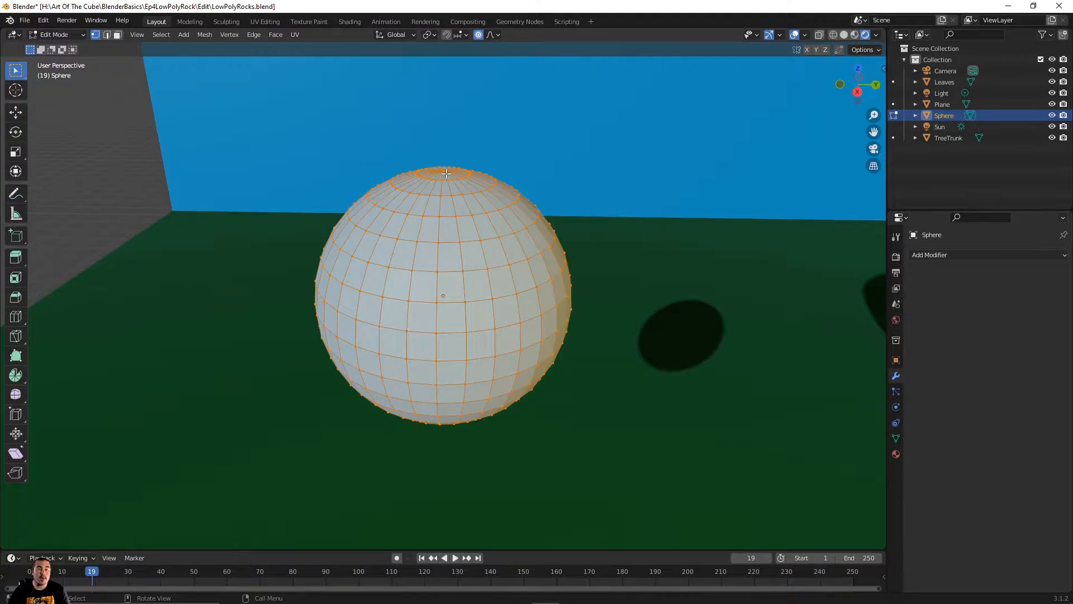
Step: Flatten the sphere's top by moving its pole vertex about -0.45 m along Z with smooth proportional editing, size about 1.61 m
{"action": "left_click", "coordinate": [444, 171]}
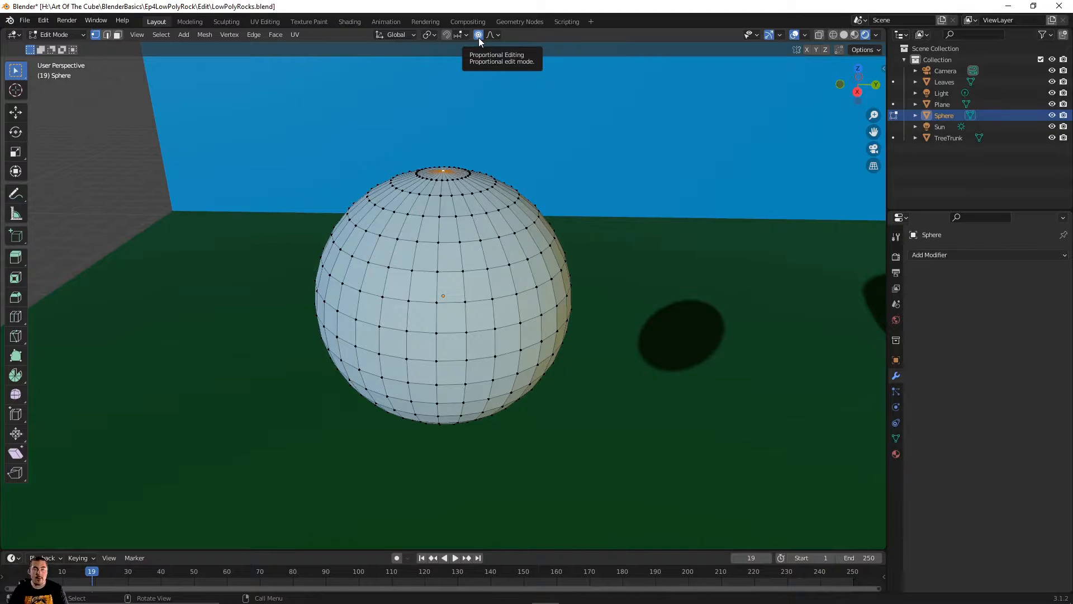
{"action": "key", "text": "o"}
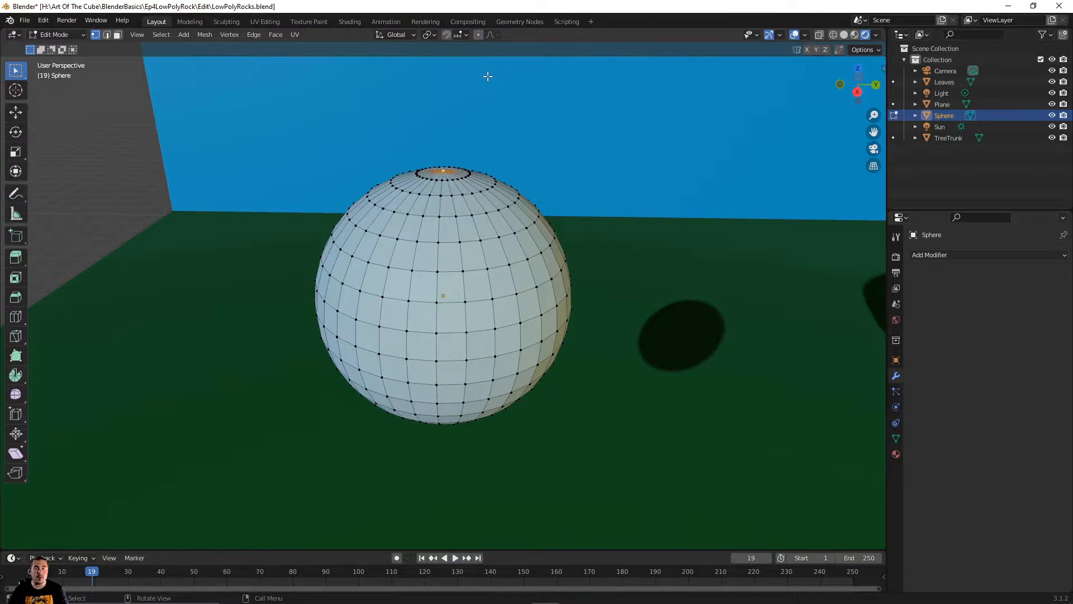
{"action": "key", "text": "o"}
{"action": "key", "text": "g"}
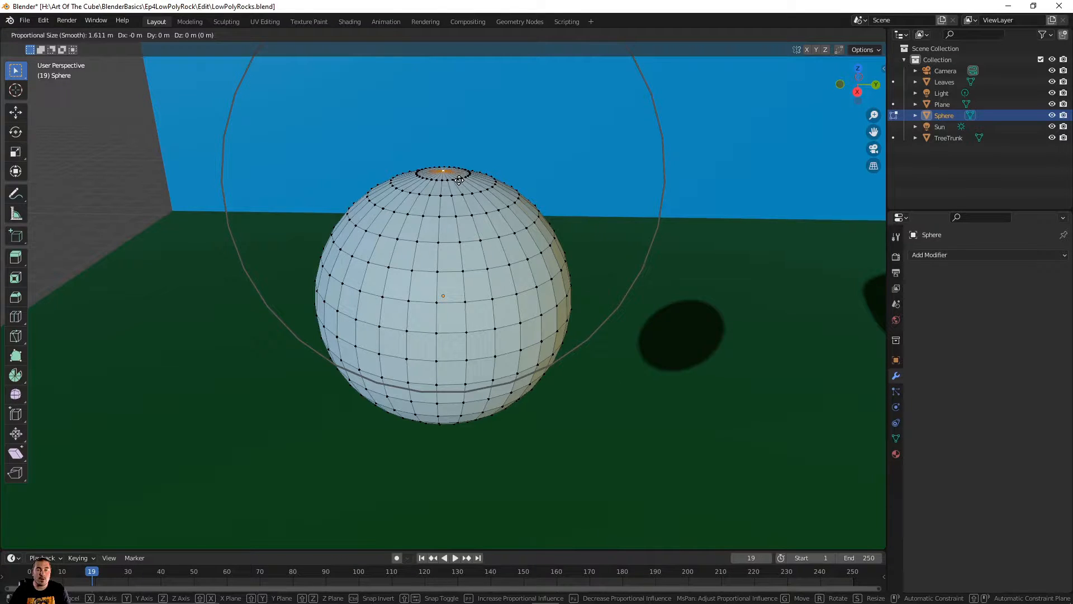
{"action": "scroll", "coordinate": [459, 180], "scroll_direction": "up", "scroll_amount": 4}
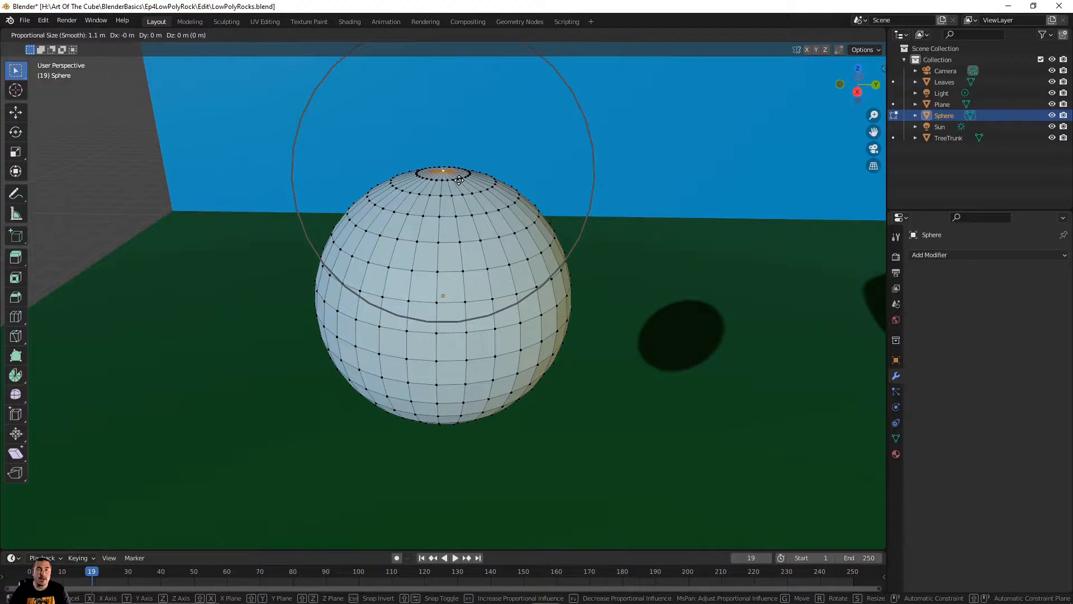
{"action": "scroll", "coordinate": [459, 179], "scroll_direction": "up", "scroll_amount": 1}
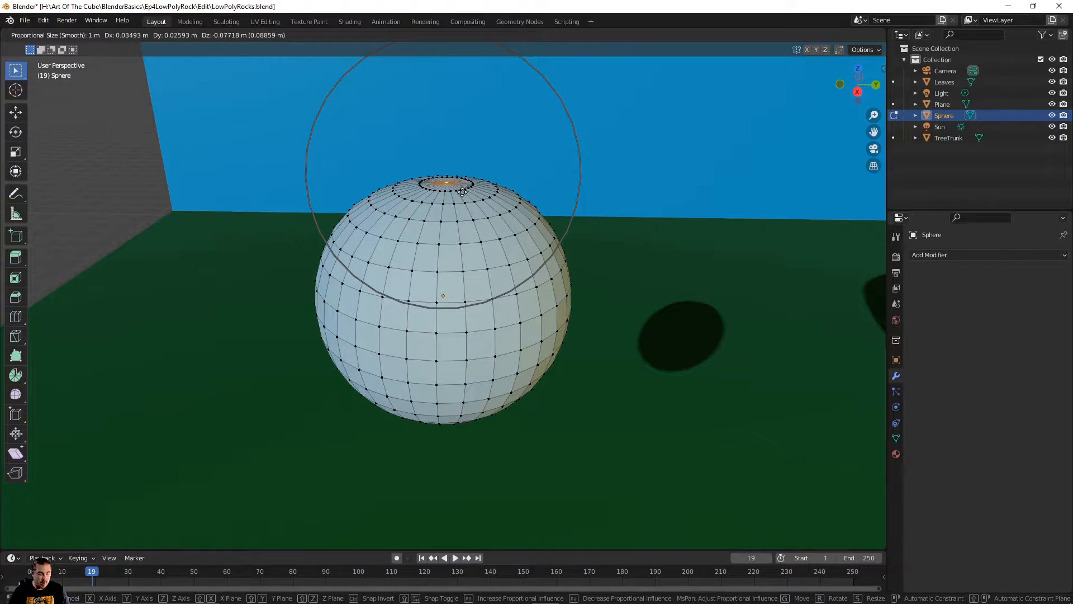
{"action": "key", "text": "z"}
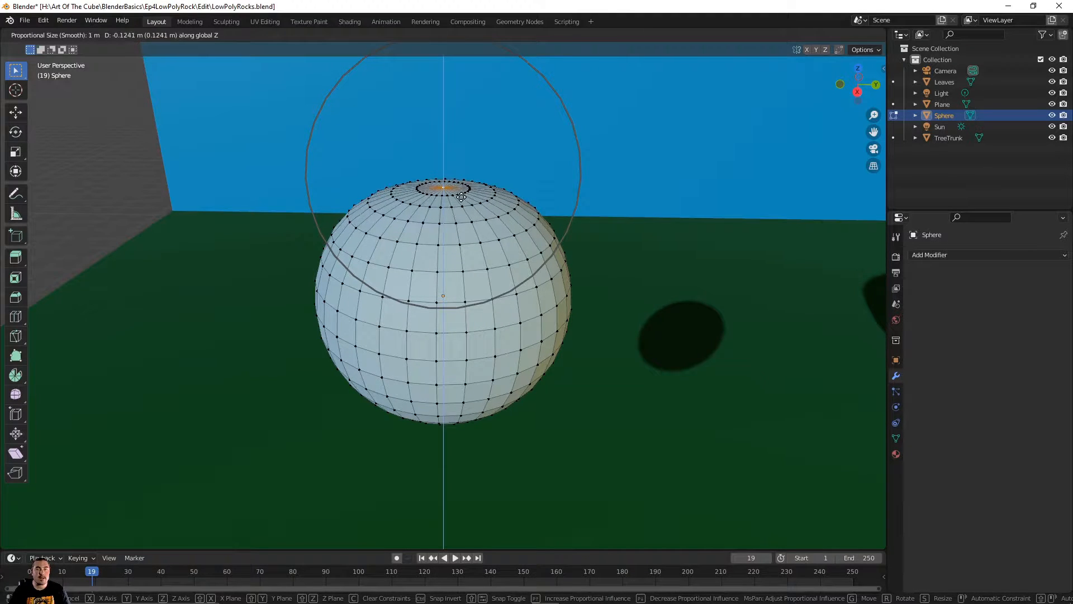
{"action": "scroll", "coordinate": [459, 213], "scroll_direction": "down", "scroll_amount": 3}
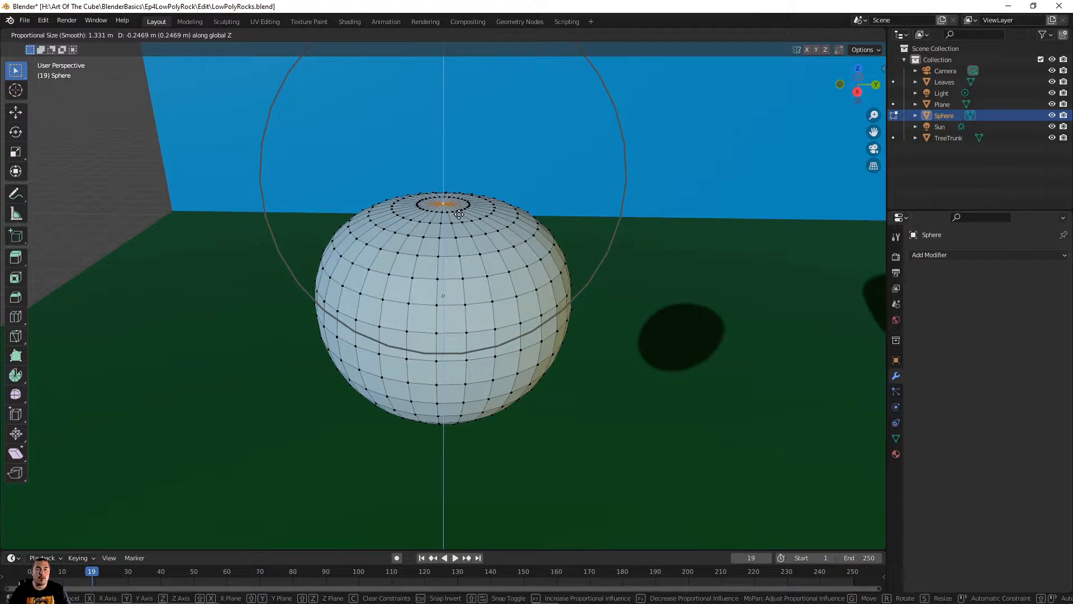
{"action": "scroll", "coordinate": [458, 227], "scroll_direction": "down", "scroll_amount": 1}
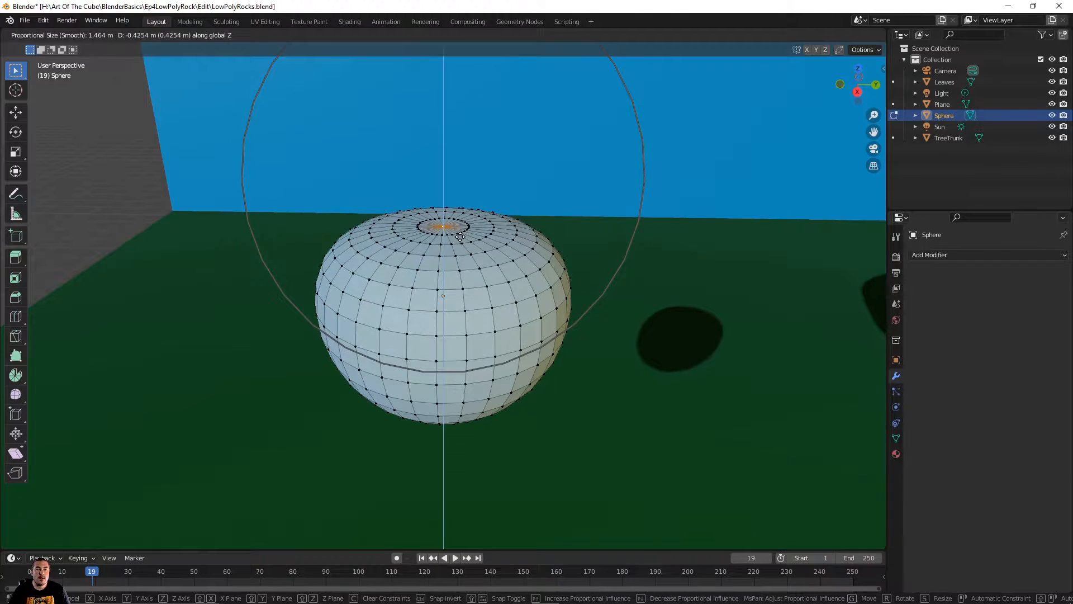
{"action": "scroll", "coordinate": [460, 233], "scroll_direction": "down", "scroll_amount": 1}
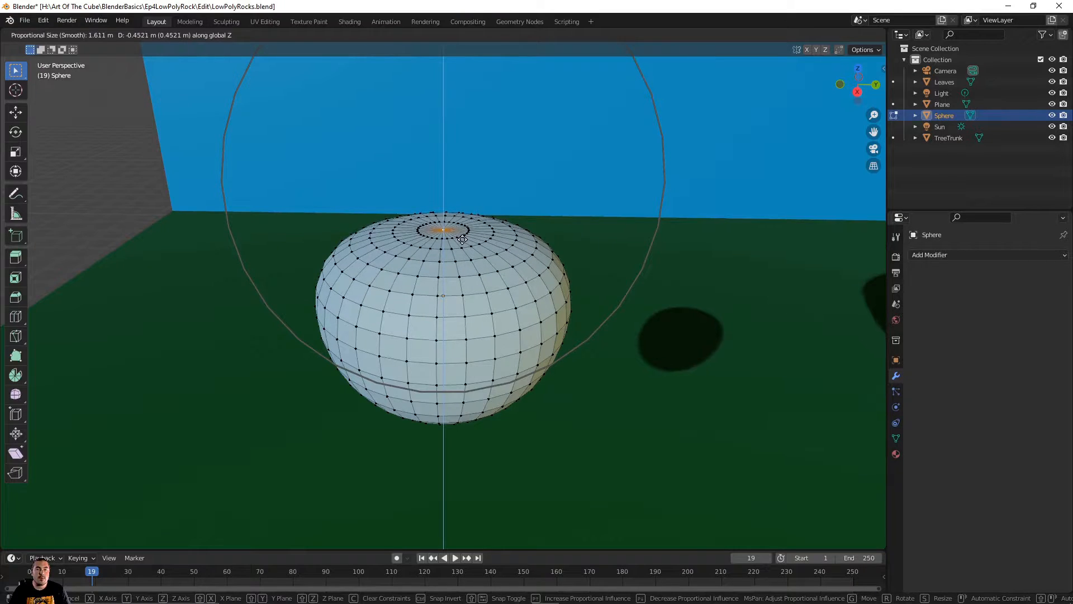
{"action": "left_click", "coordinate": [463, 240]}
Step: Flatten the sphere's underside by moving its bottom pole vertex about 0.62 m up along Z with proportional size about 1.61 m
{"action": "middle_click_drag", "start_coordinate": [472, 296], "coordinate": [474, 226]}
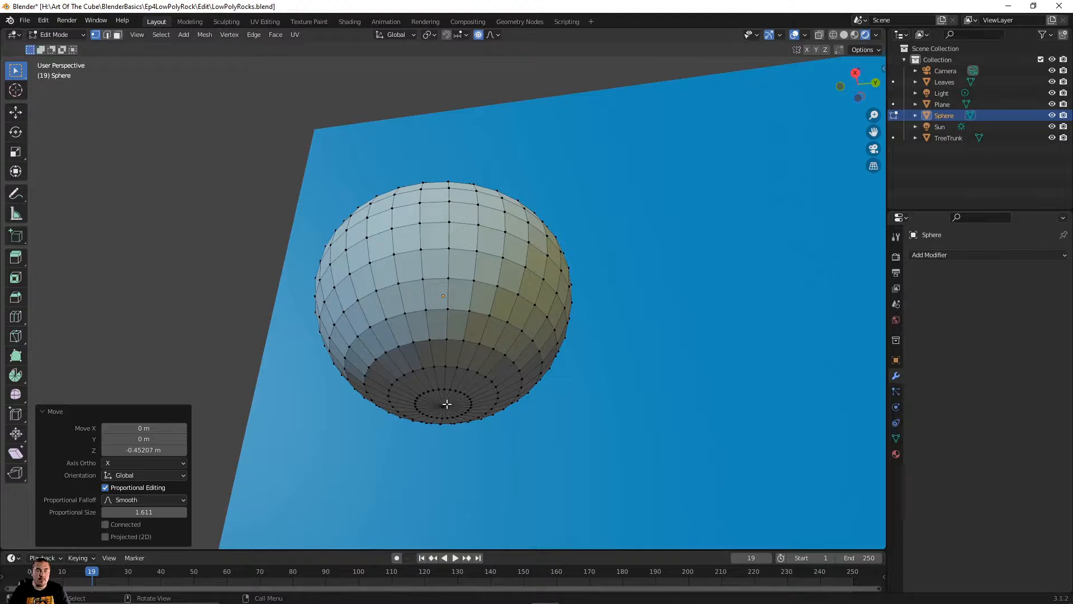
{"action": "left_click", "coordinate": [447, 404]}
{"action": "middle_click_drag", "start_coordinate": [513, 331], "coordinate": [535, 366]}
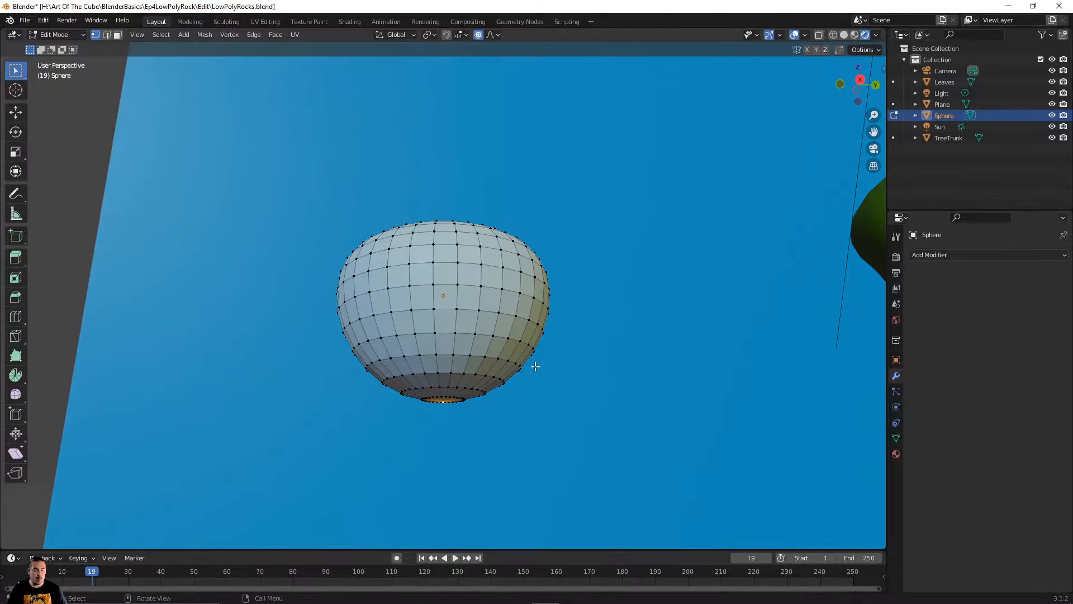
{"action": "key", "text": "g"}
{"action": "key", "text": "z"}
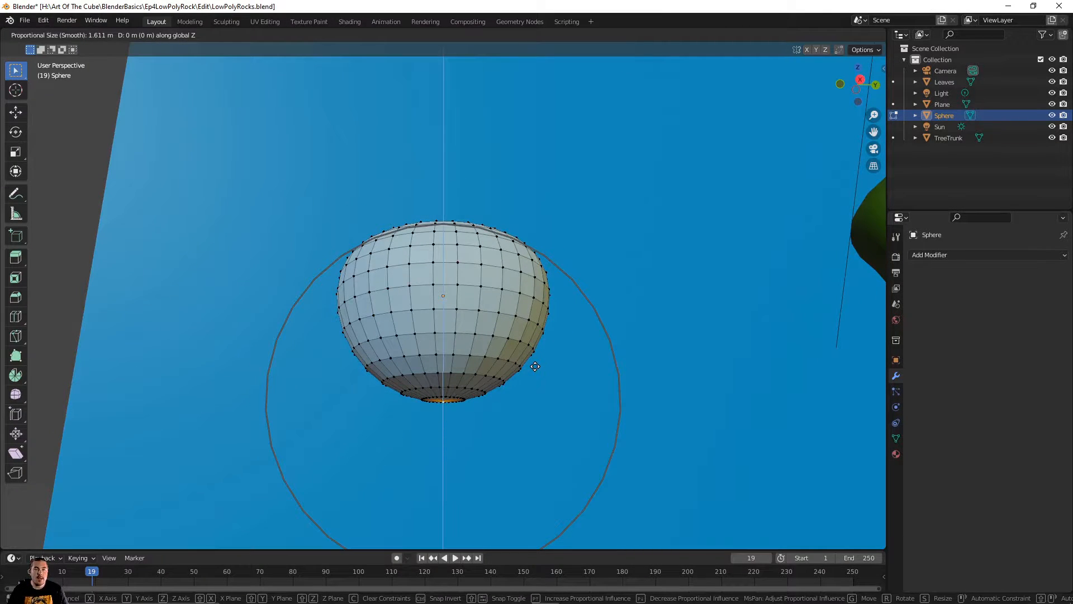
{"action": "scroll", "coordinate": [535, 366], "scroll_direction": "down", "scroll_amount": 9}
{"action": "scroll", "coordinate": [535, 366], "scroll_direction": "up", "scroll_amount": 14}
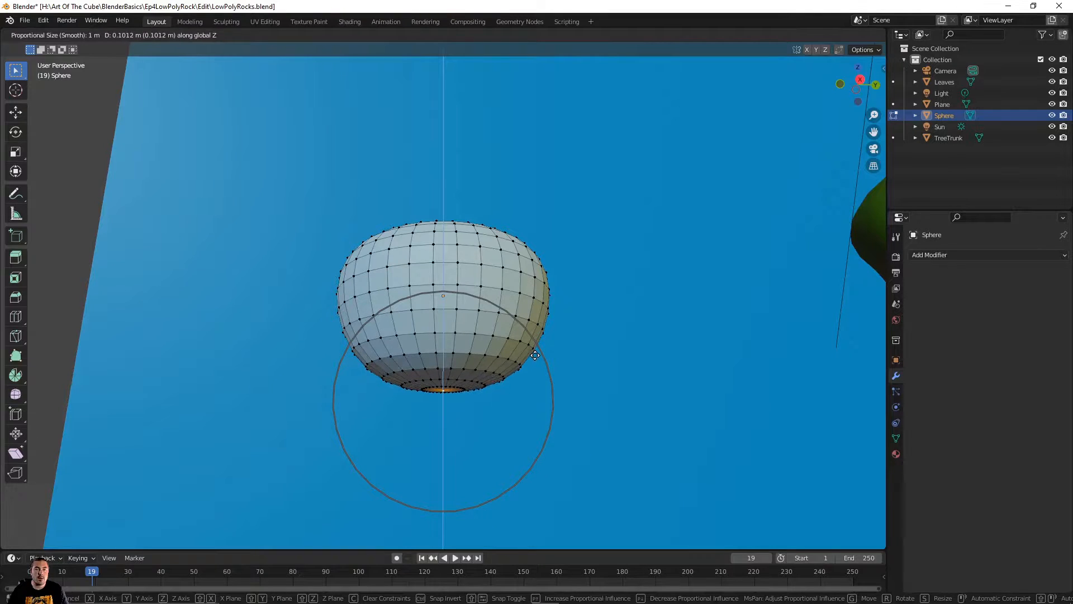
{"action": "scroll", "coordinate": [535, 355], "scroll_direction": "down", "scroll_amount": 2}
{"action": "scroll", "coordinate": [535, 346], "scroll_direction": "down", "scroll_amount": 1}
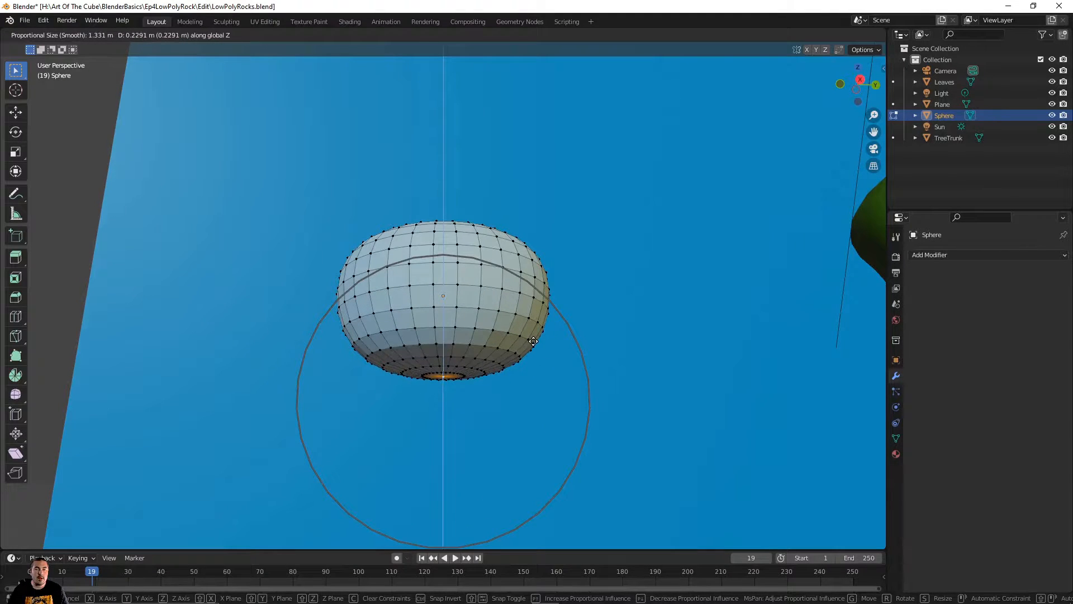
{"action": "scroll", "coordinate": [533, 341], "scroll_direction": "down", "scroll_amount": 1}
{"action": "scroll", "coordinate": [533, 334], "scroll_direction": "down", "scroll_amount": 1}
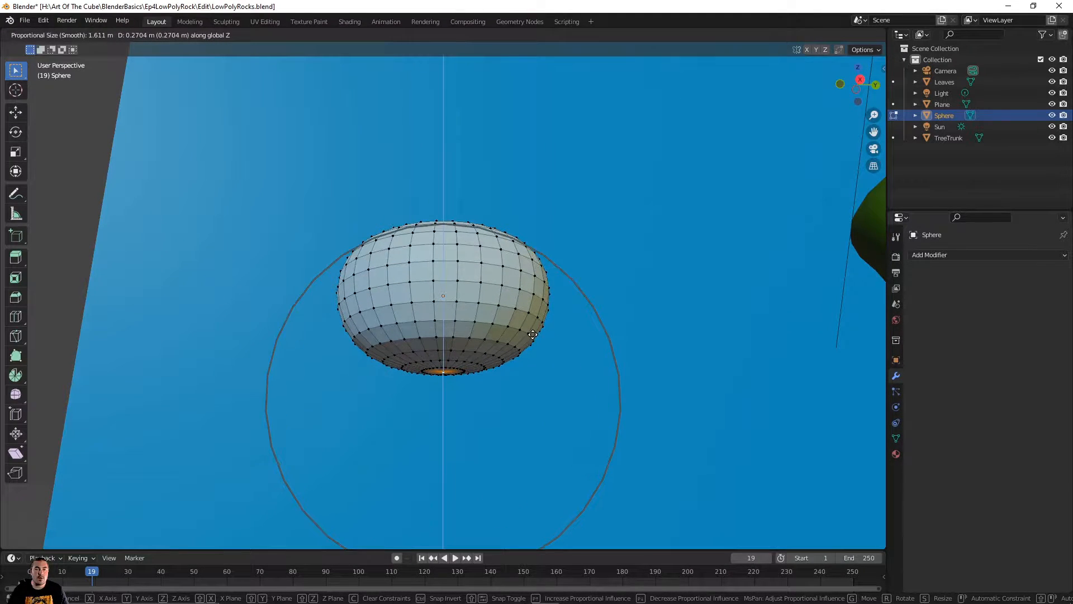
{"action": "left_click", "coordinate": [527, 300]}
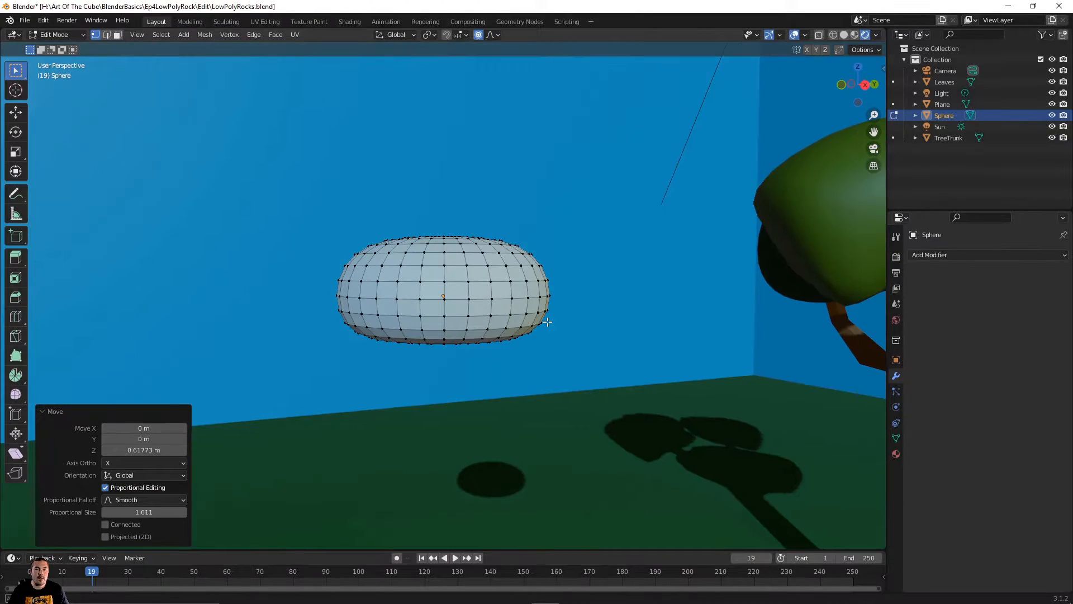
Step: Pull a vertex on the sphere's negative Y side outward about 0.54 m along Y with proportional size about 0.83 m
{"action": "mouse_move", "coordinate": [547, 322]}
{"action": "middle_mouse_down"}
{"action": "mouse_move", "coordinate": [525, 391]}
{"action": "mouse_move", "coordinate": [543, 309]}
{"action": "middle_mouse_up"}
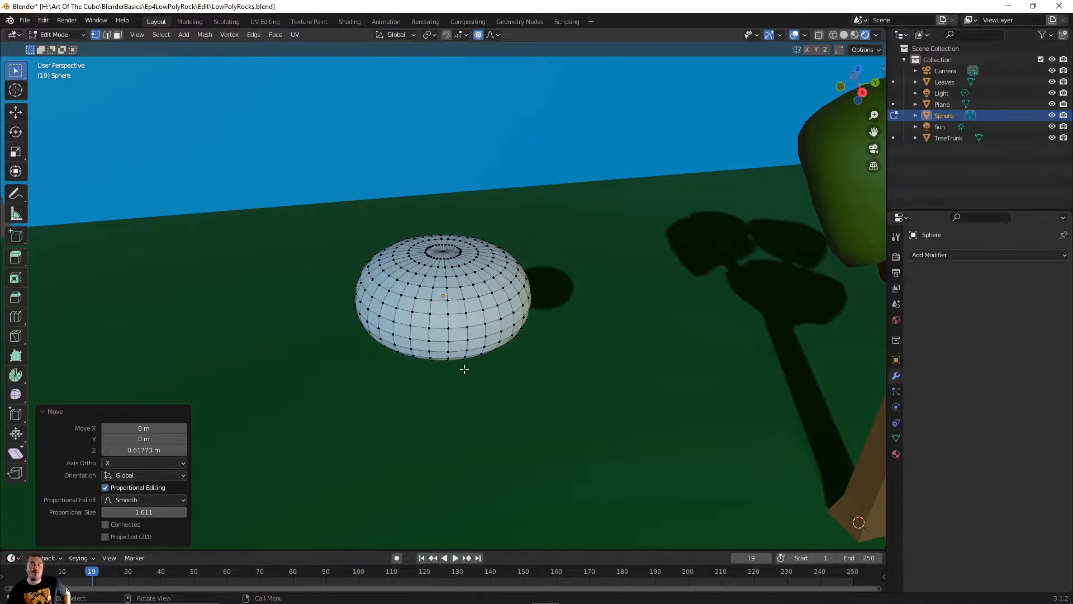
{"action": "middle_click_drag", "start_coordinate": [425, 333], "coordinate": [431, 311]}
{"action": "left_click", "coordinate": [359, 292]}
{"action": "key", "text": "g"}
{"action": "key", "text": "y"}
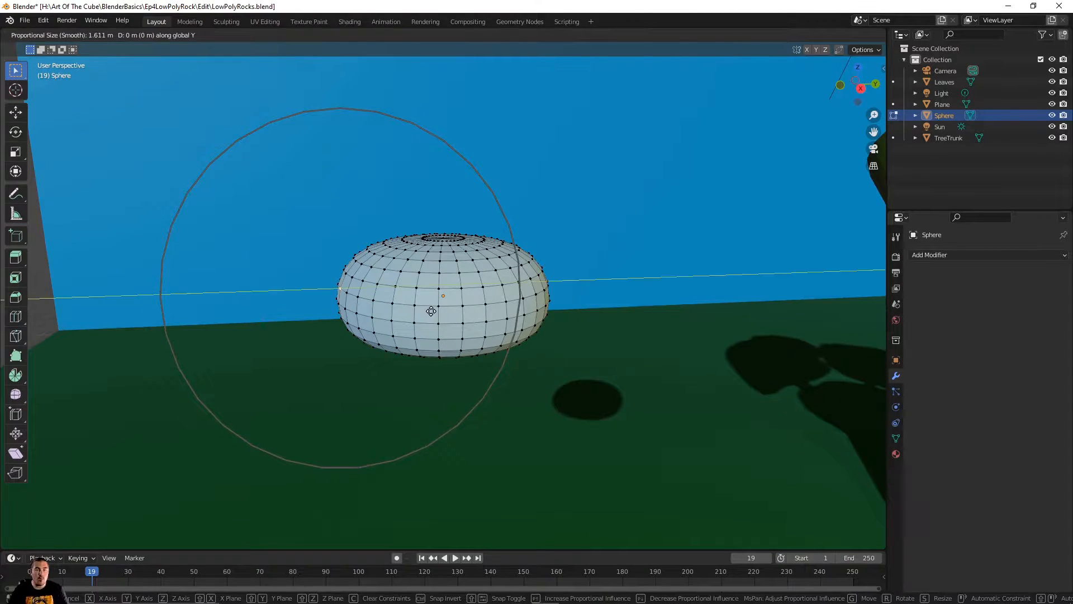
{"action": "scroll", "coordinate": [431, 312], "scroll_direction": "up", "scroll_amount": 3}
{"action": "scroll", "coordinate": [431, 311], "scroll_direction": "up", "scroll_amount": 4}
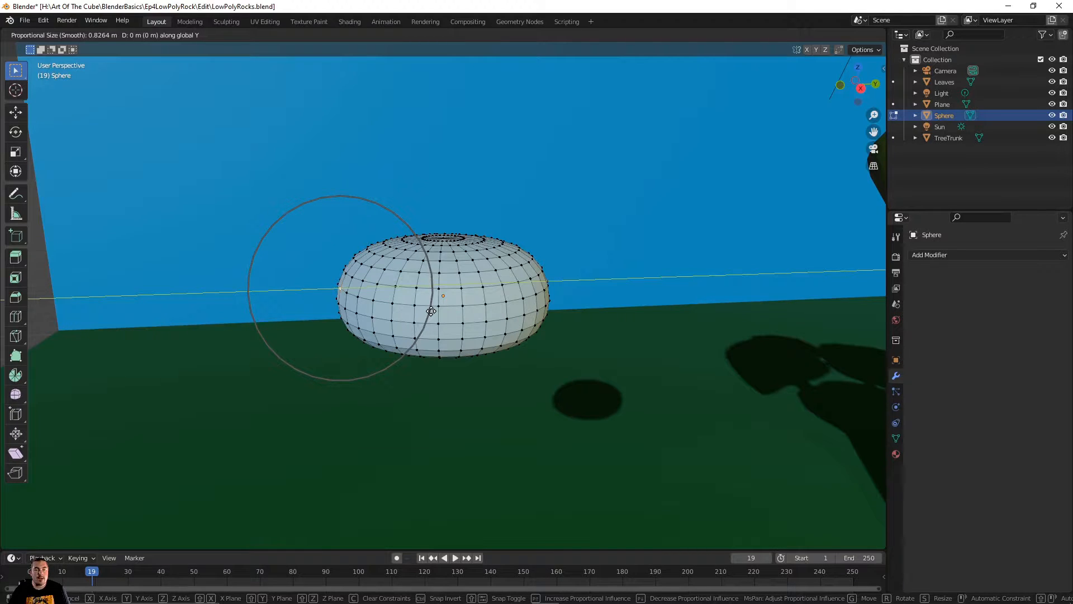
{"action": "left_click", "coordinate": [383, 317]}
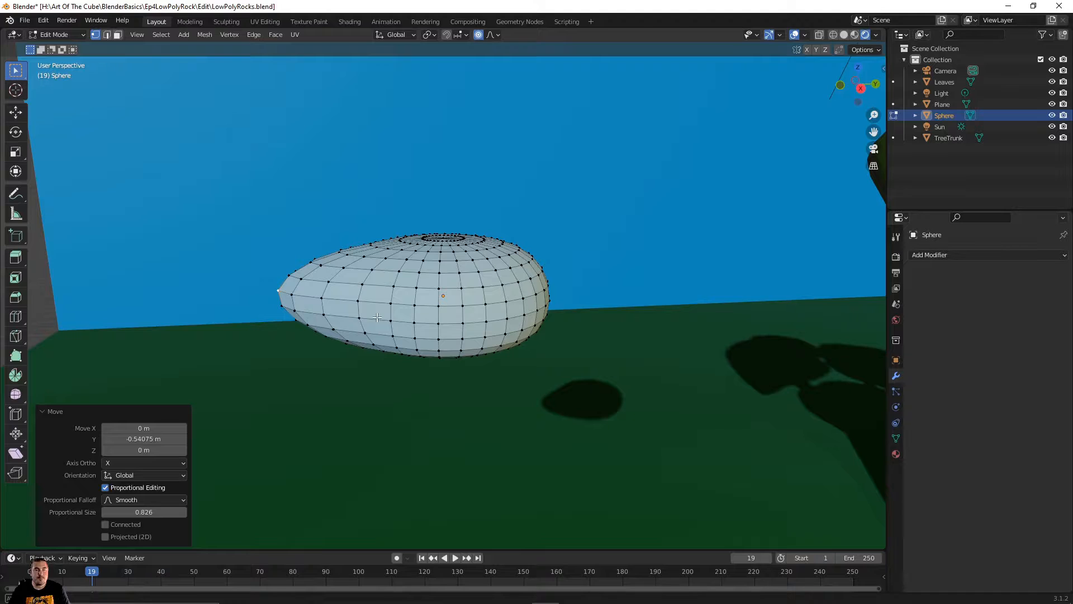
Step: Pull a vertex on the sphere's positive X side outward by about 0.29 m with proportional size 1 m
{"action": "middle_click_drag", "start_coordinate": [377, 316], "coordinate": [487, 313]}
{"action": "key", "text": "g"}
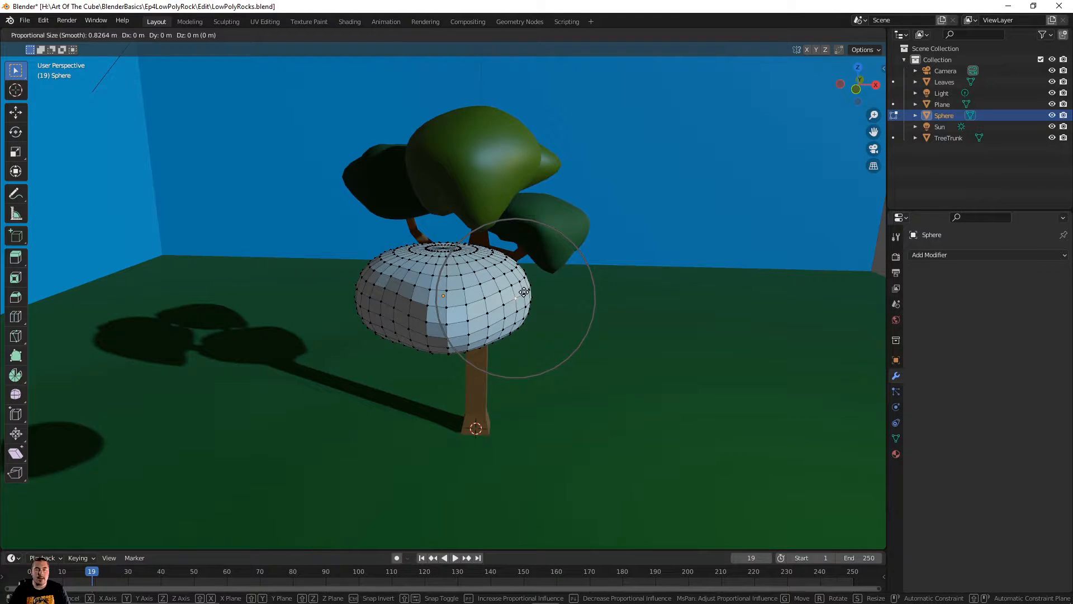
{"action": "left_click", "coordinate": [552, 298]}
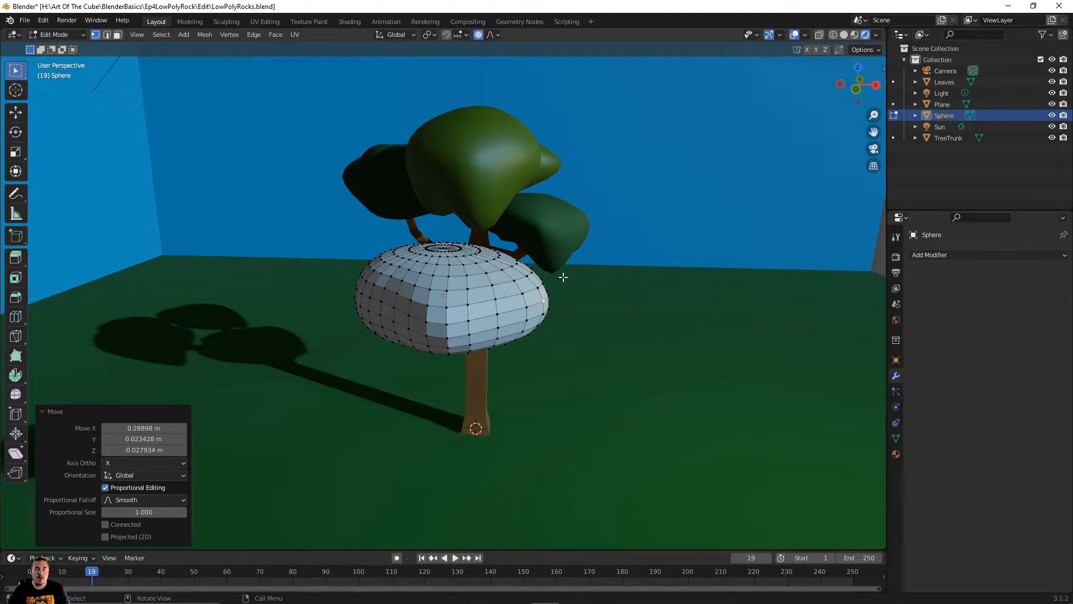
Step: Pull a vertex on the sphere's negative X side outward about -0.19 m in X and 0.10 m in Y, locking Z, proportional size 1 m
{"action": "middle_click_drag", "start_coordinate": [563, 276], "coordinate": [470, 228]}
{"action": "left_click", "coordinate": [456, 210]}
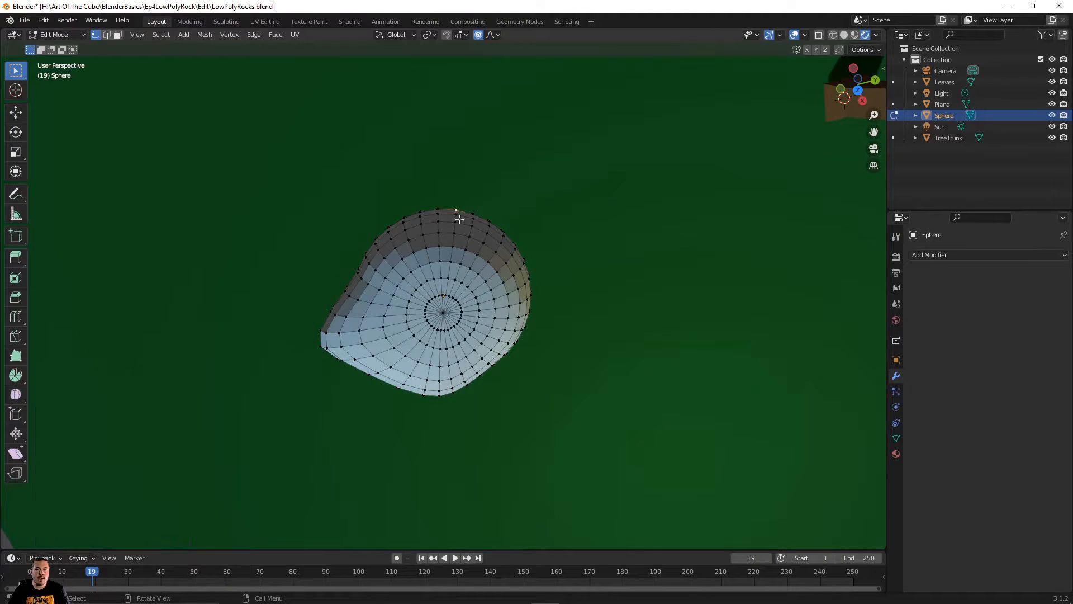
{"action": "key", "text": "g"}
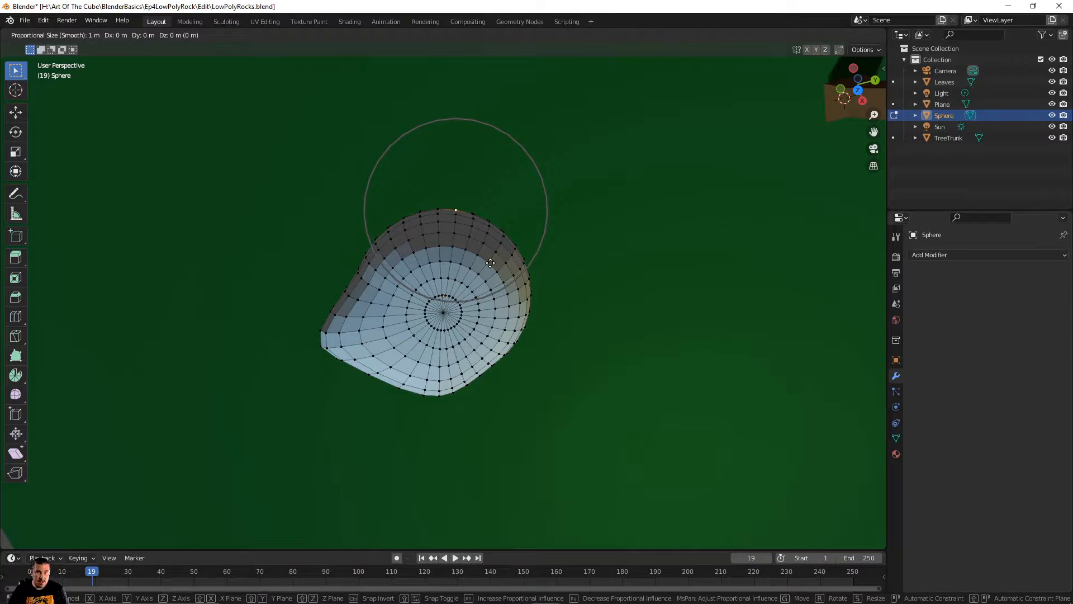
{"action": "key", "text": "shift+z"}
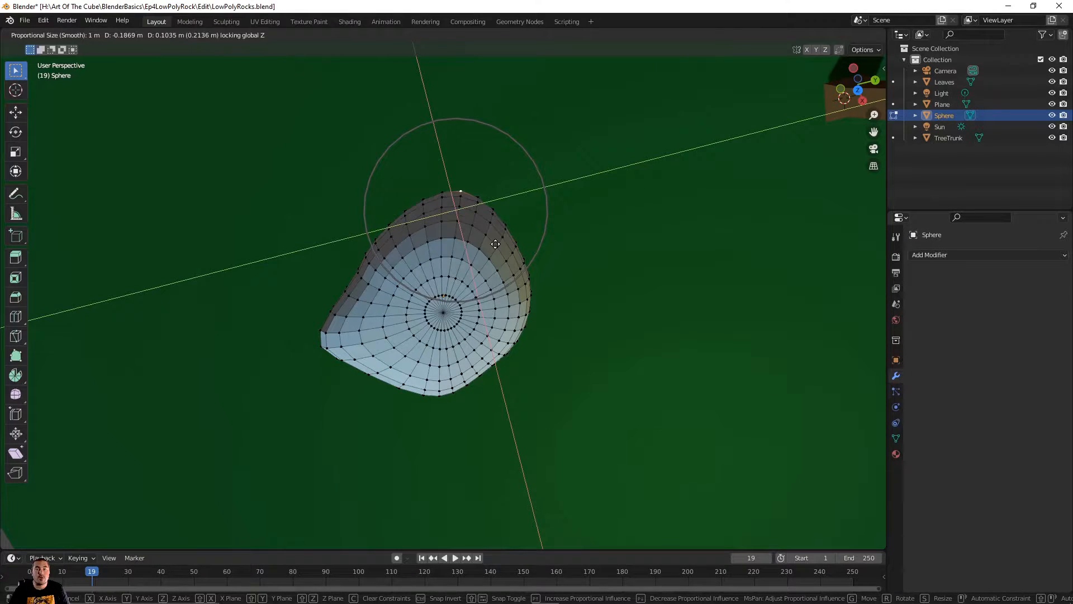
{"action": "left_click", "coordinate": [496, 246]}
Step: Move a vertex between the negative X and negative Y sides about -0.24 m in X and -0.09 m in Y, with Z locked
{"action": "left_click", "coordinate": [390, 230]}
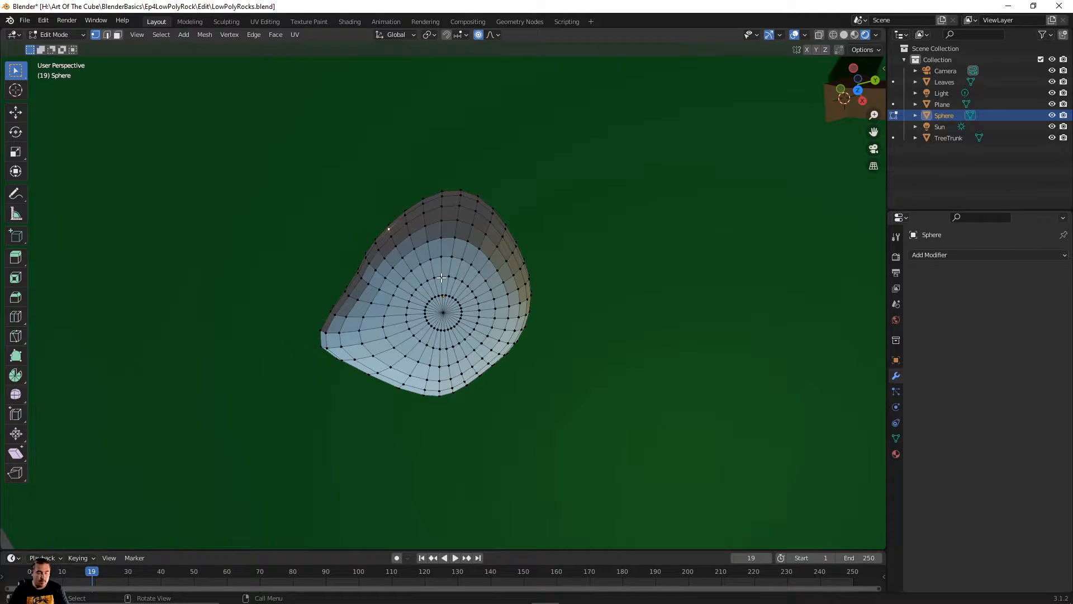
{"action": "key", "text": "g"}
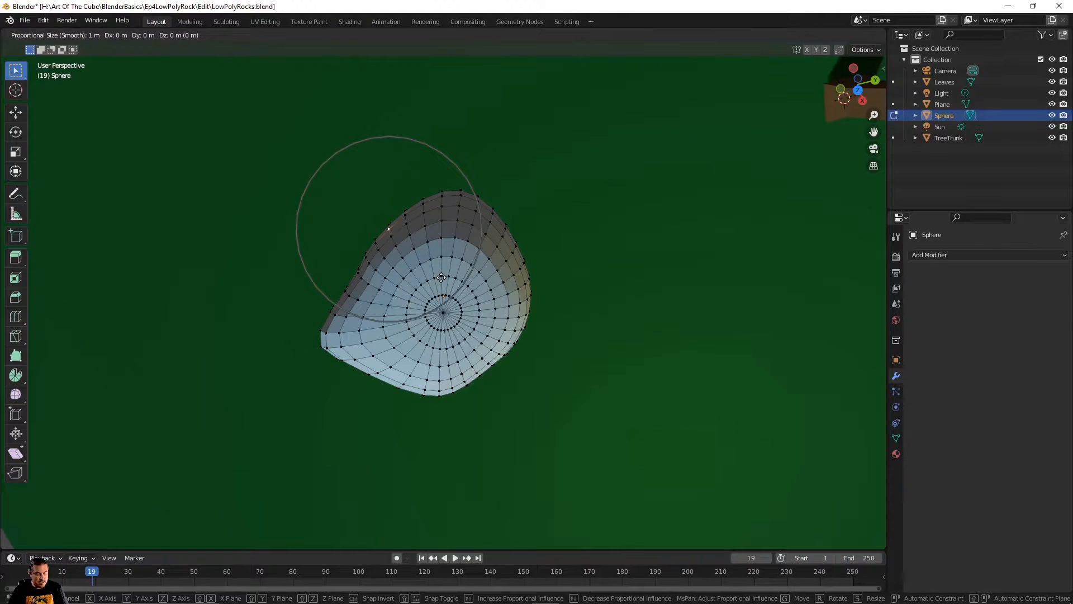
{"action": "key", "text": "shift+z"}
{"action": "left_click", "coordinate": [426, 259]}
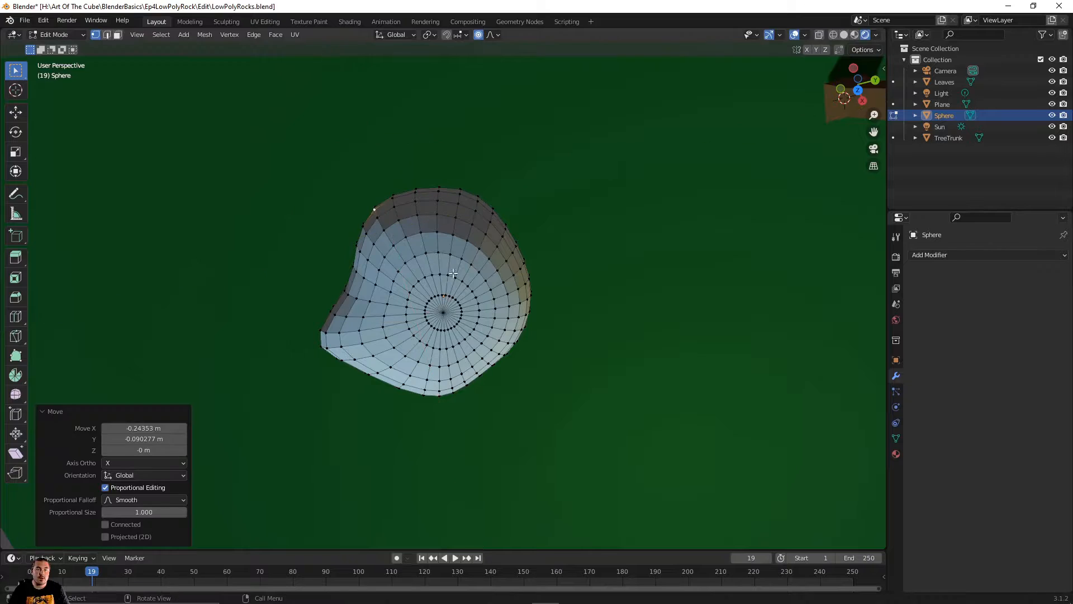
Step: Pull a vertex between the positive X and positive Y sides outward with Z locked and proportional size 1 m, and return to Object Mode
{"action": "middle_click_drag", "start_coordinate": [507, 280], "coordinate": [526, 325]}
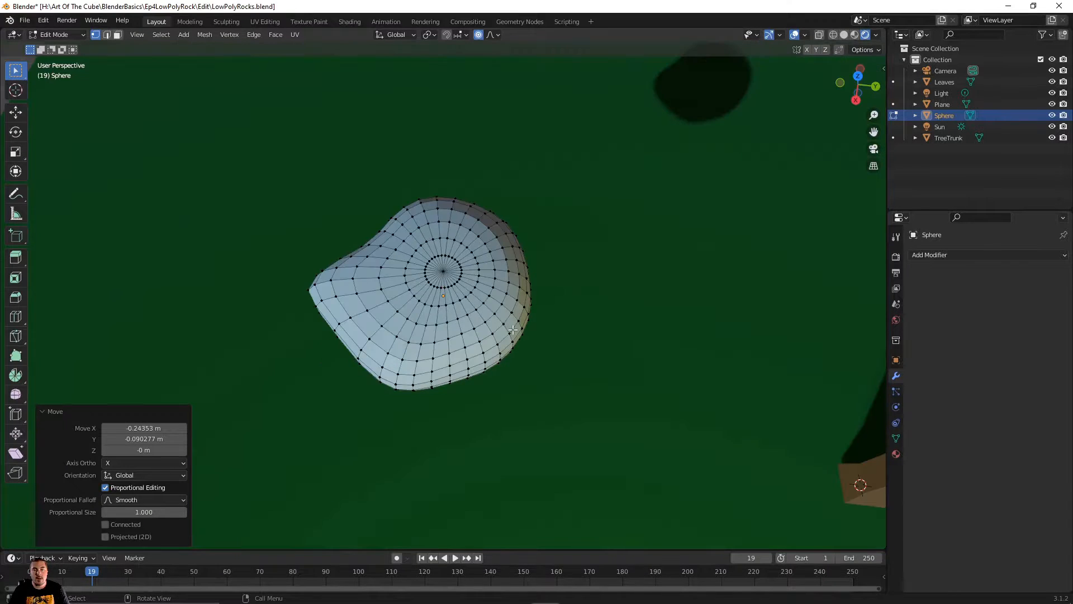
{"action": "left_click", "coordinate": [522, 334]}
{"action": "key", "text": "g"}
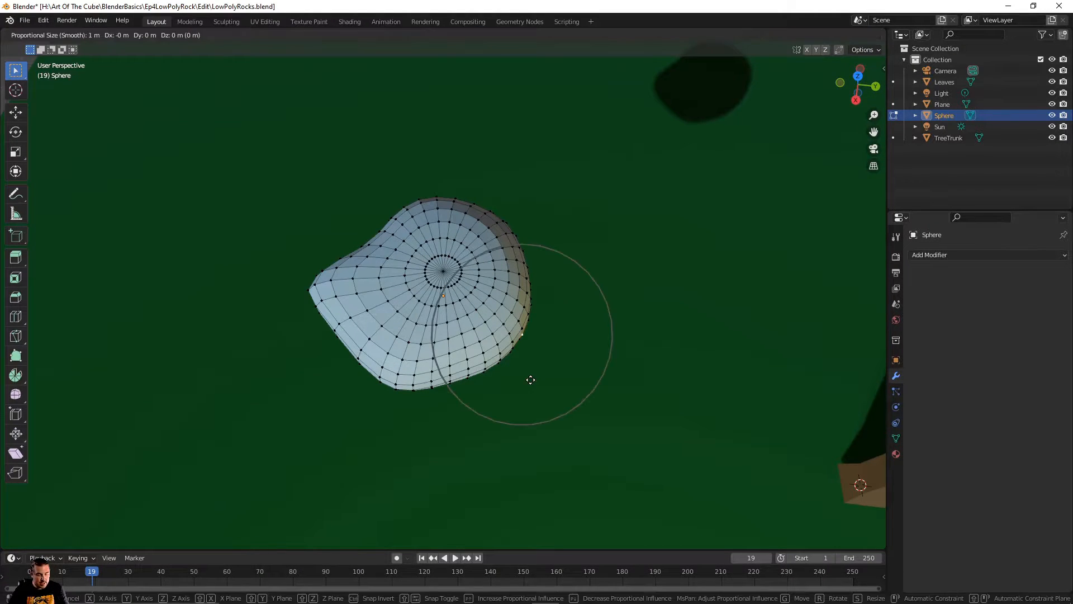
{"action": "key", "text": "shift+z"}
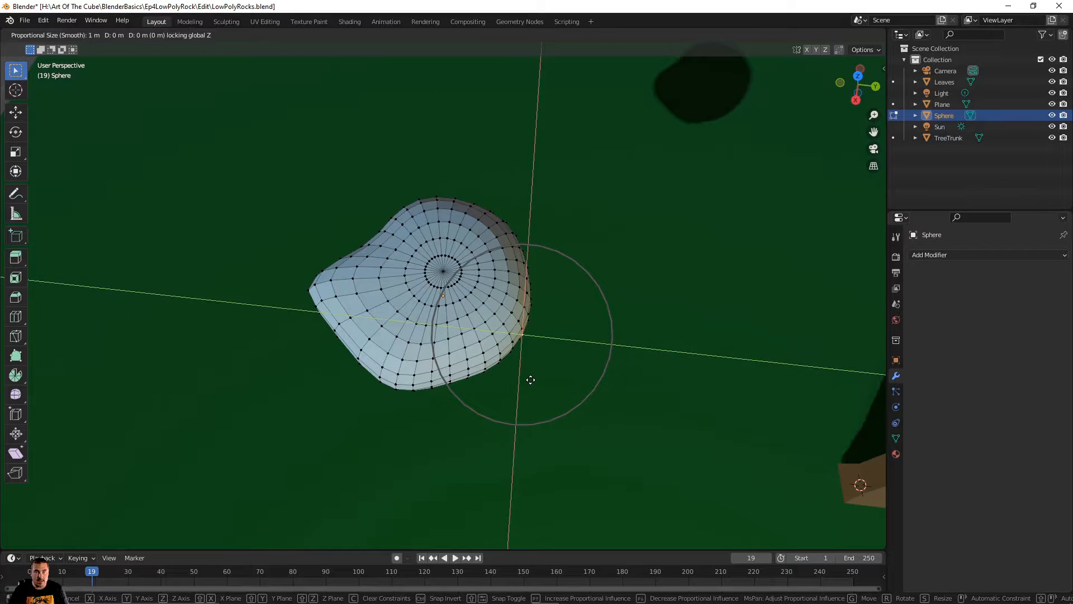
{"action": "left_click", "coordinate": [557, 403]}
{"action": "middle_click_drag", "start_coordinate": [514, 382], "coordinate": [483, 288]}
{"action": "key", "text": "Tab"}
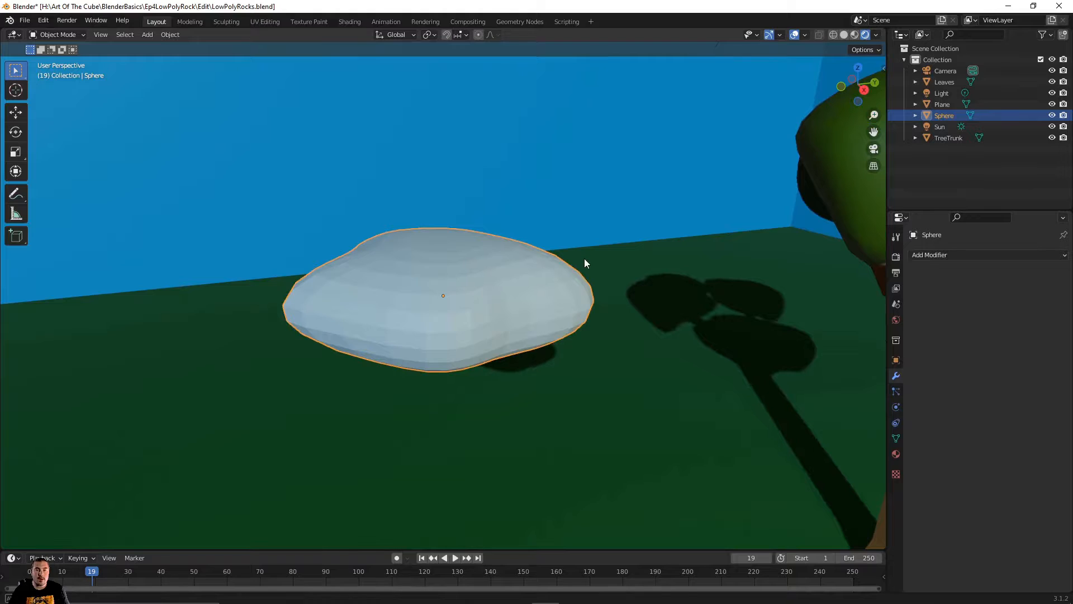
Step: Try smooth shading on the rock
{"action": "middle_click_drag", "start_coordinate": [584, 258], "coordinate": [511, 288]}
{"action": "right_click", "coordinate": [511, 293]}
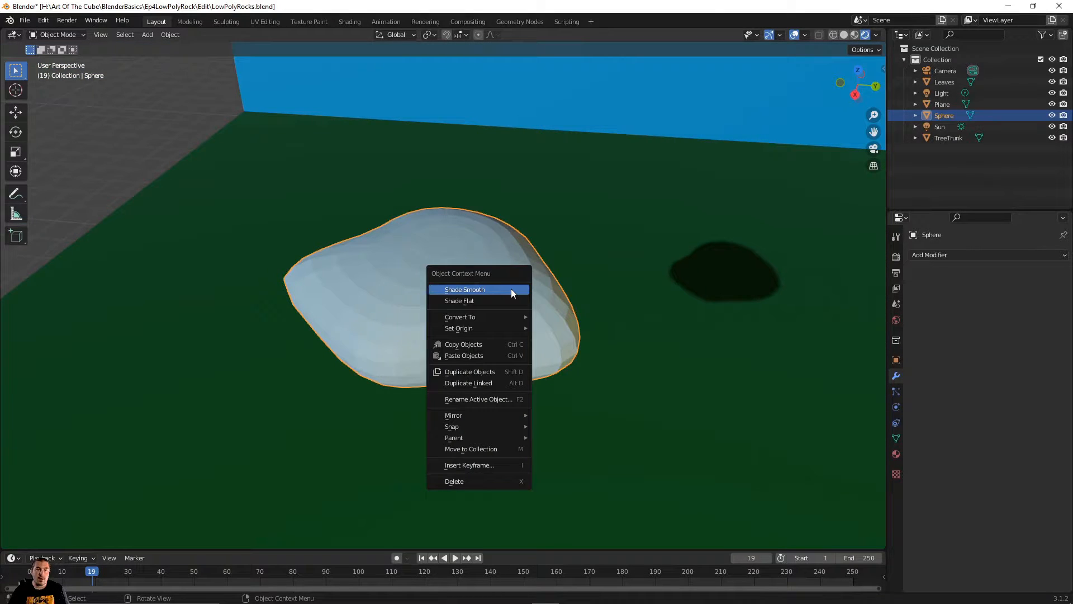
{"action": "left_click", "coordinate": [511, 290]}
{"action": "middle_click_drag", "start_coordinate": [603, 336], "coordinate": [514, 324]}
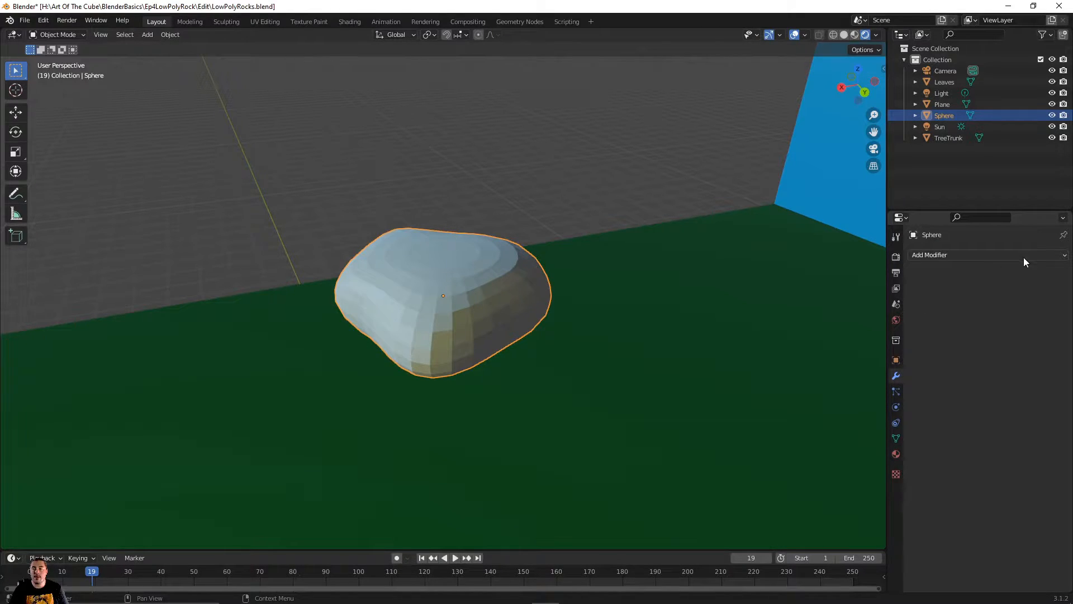
Step: Add a Decimate modifier to the rock, using Un-Subdivide with 2 iterations
{"action": "left_click", "coordinate": [1065, 256]}
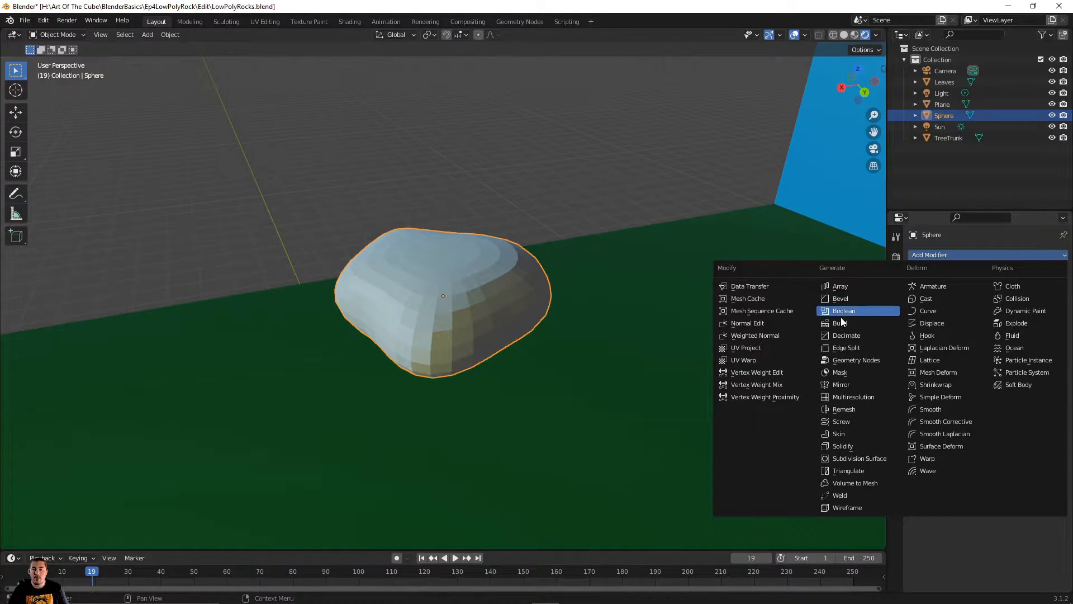
{"action": "left_click", "coordinate": [846, 337]}
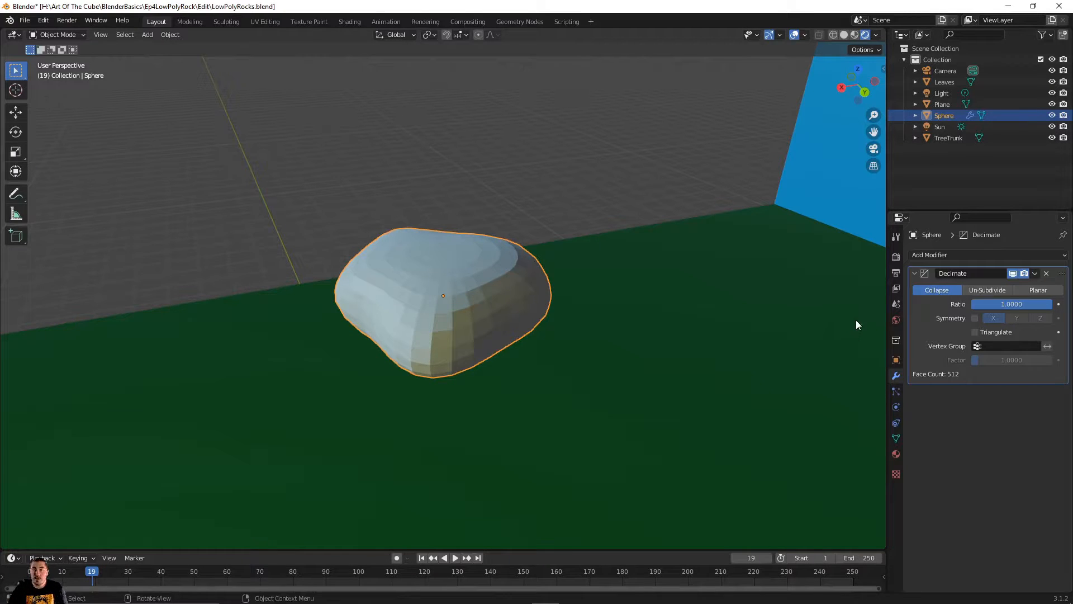
{"action": "left_click", "coordinate": [978, 291]}
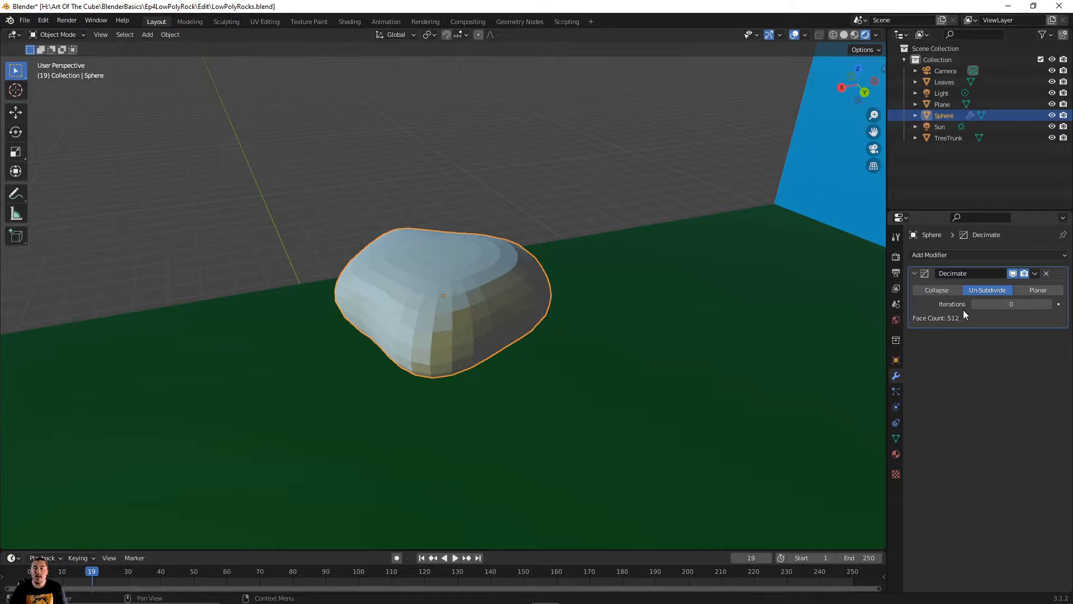
{"action": "left_click", "coordinate": [1048, 305]}
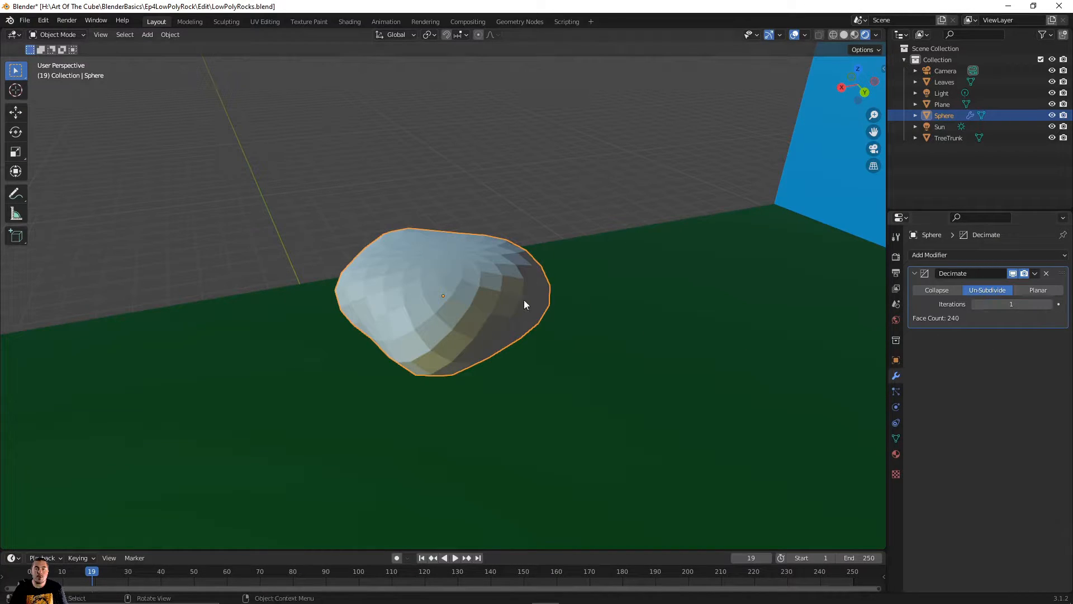
{"action": "middle_click_drag", "start_coordinate": [516, 309], "coordinate": [615, 305]}
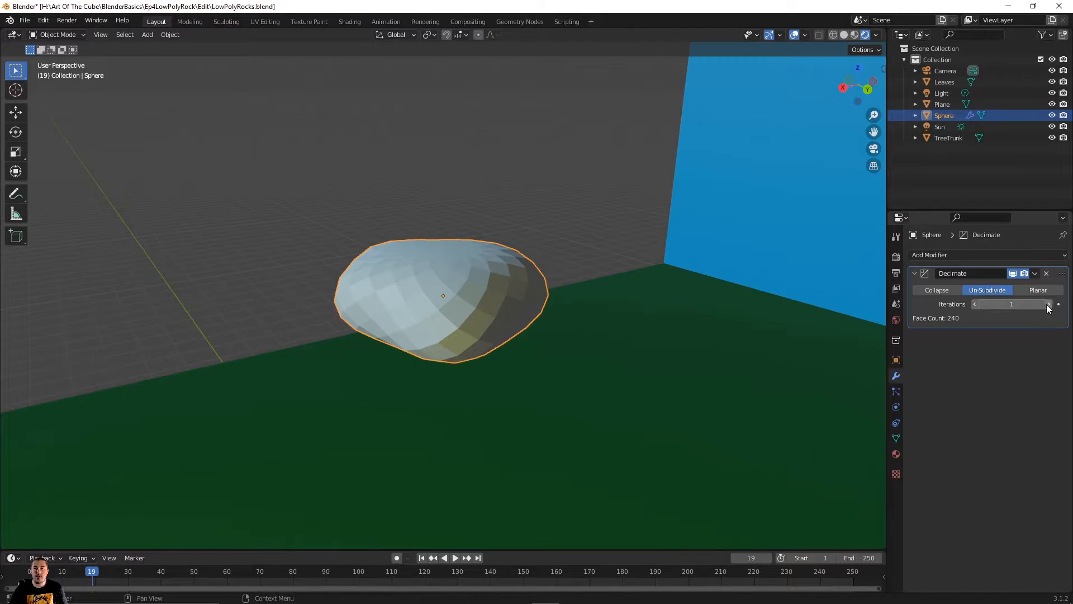
{"action": "left_click", "coordinate": [1049, 306]}
{"action": "mouse_move", "coordinate": [711, 306]}
{"action": "middle_mouse_down"}
{"action": "mouse_move", "coordinate": [605, 337]}
{"action": "mouse_move", "coordinate": [656, 304]}
{"action": "mouse_move", "coordinate": [719, 302]}
{"action": "mouse_move", "coordinate": [726, 323]}
{"action": "mouse_move", "coordinate": [729, 299]}
{"action": "middle_mouse_up"}
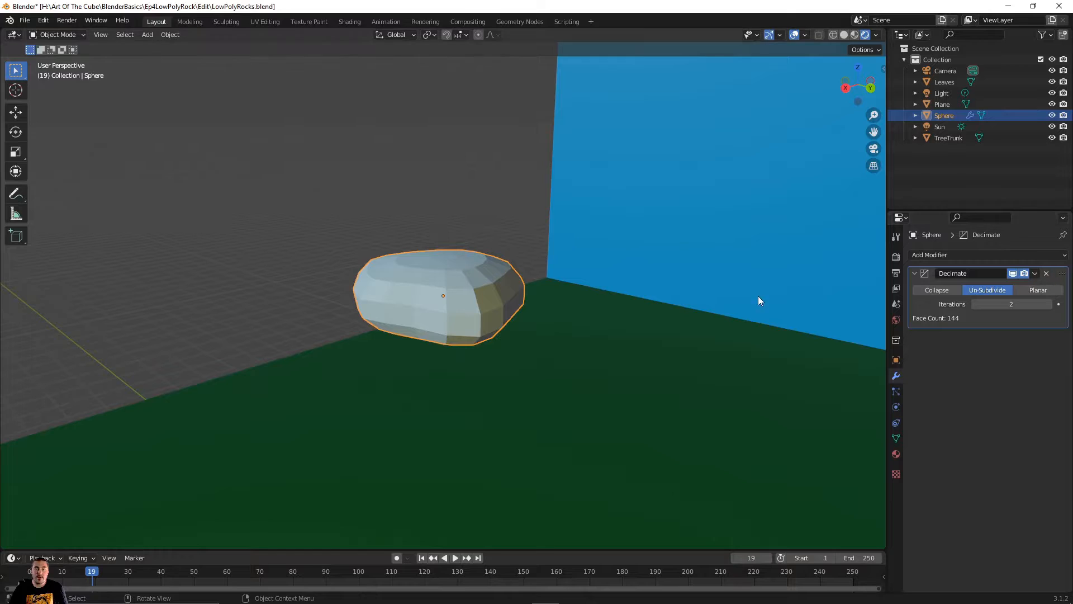
Step: Check the rock's base mesh in Edit Mode and apply the Decimate modifier in Object Mode
{"action": "key", "text": "Tab"}
{"action": "middle_click_drag", "start_coordinate": [699, 285], "coordinate": [868, 317]}
{"action": "key", "text": "Tab"}
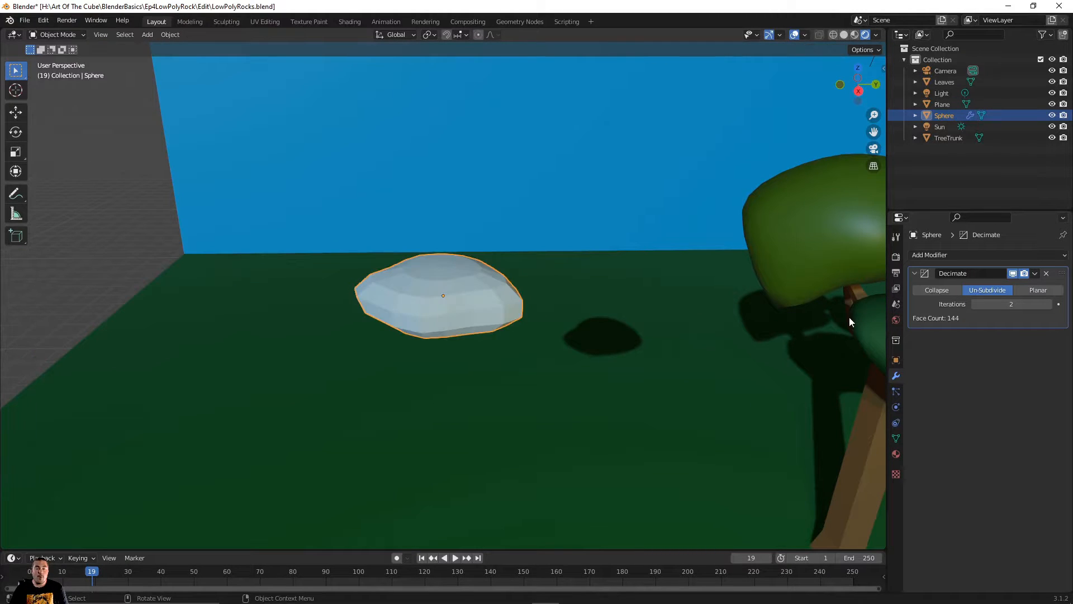
{"action": "left_click", "coordinate": [1036, 274]}
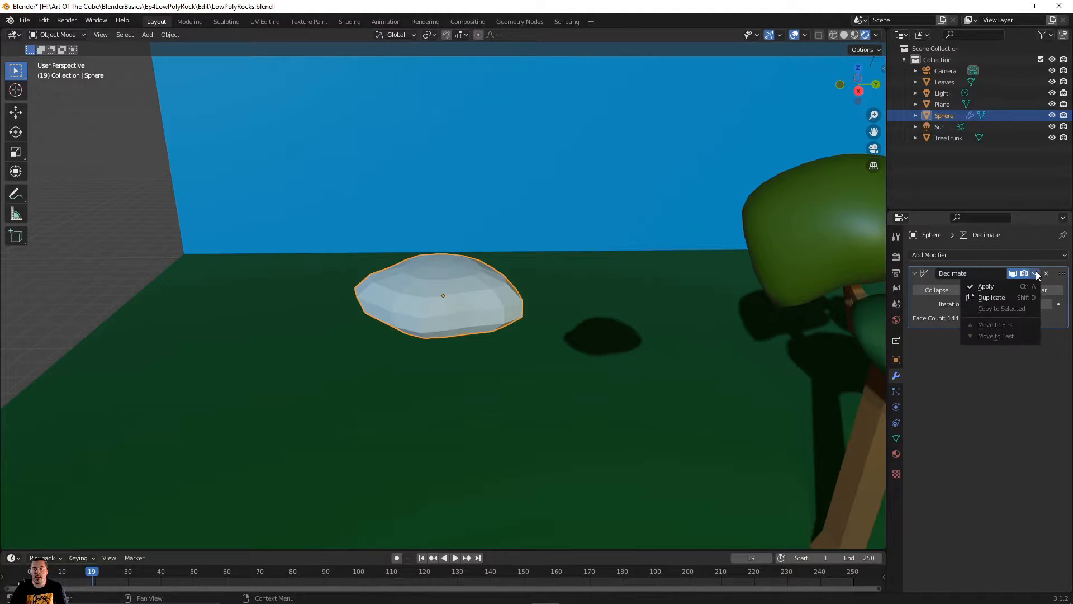
{"action": "left_click", "coordinate": [989, 285]}
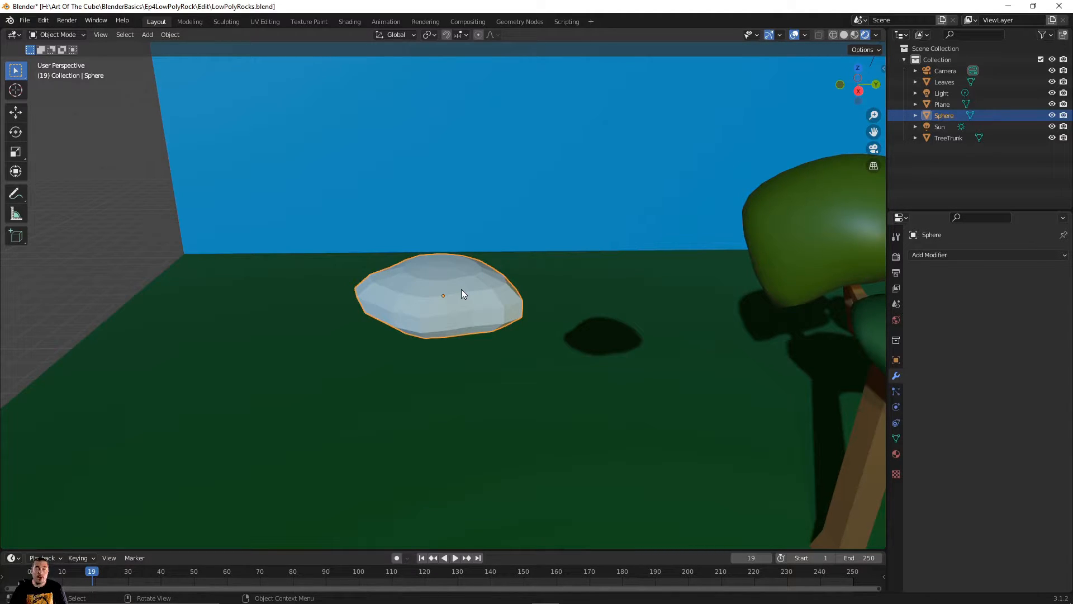
Step: Subdivide the entire rock mesh with 1 cut in Edit Mode
{"action": "key", "text": "Tab"}
{"action": "middle_click_drag", "start_coordinate": [506, 277], "coordinate": [536, 254]}
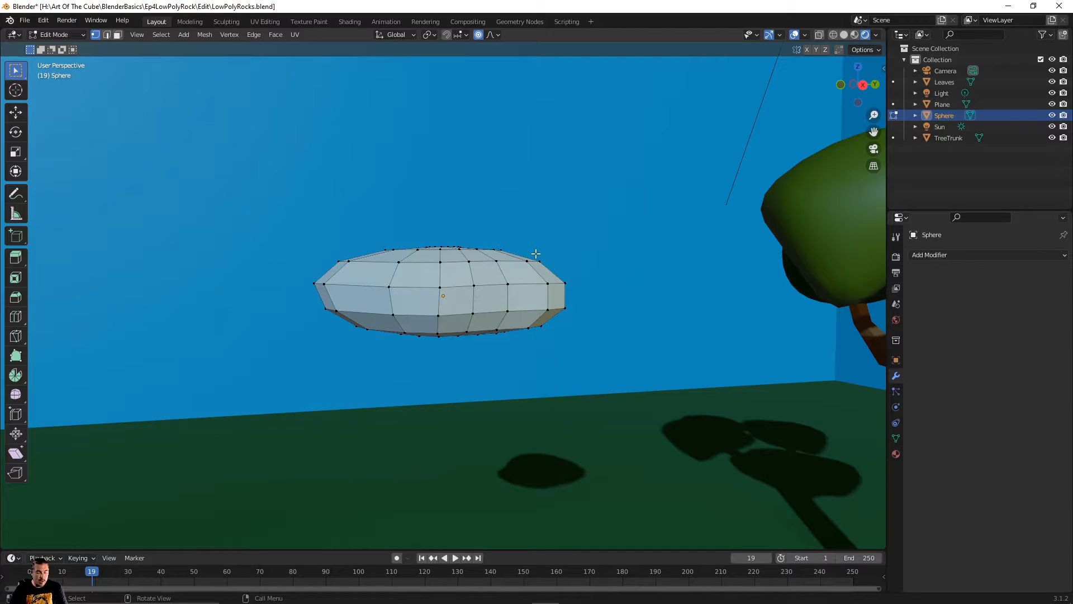
{"action": "key", "text": "a"}
{"action": "right_click", "coordinate": [533, 258]}
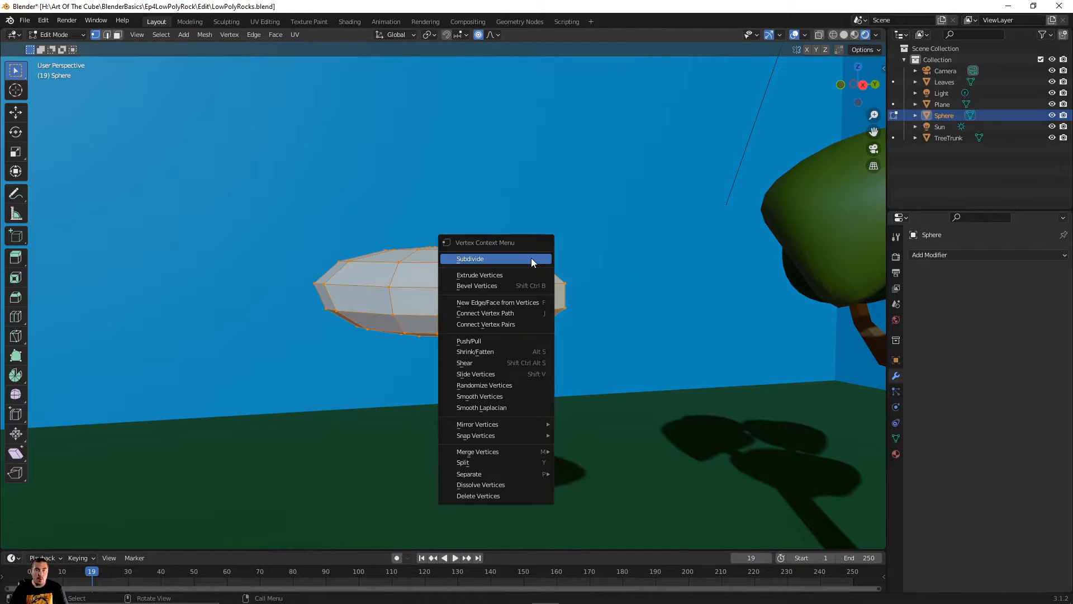
{"action": "left_click", "coordinate": [531, 258]}
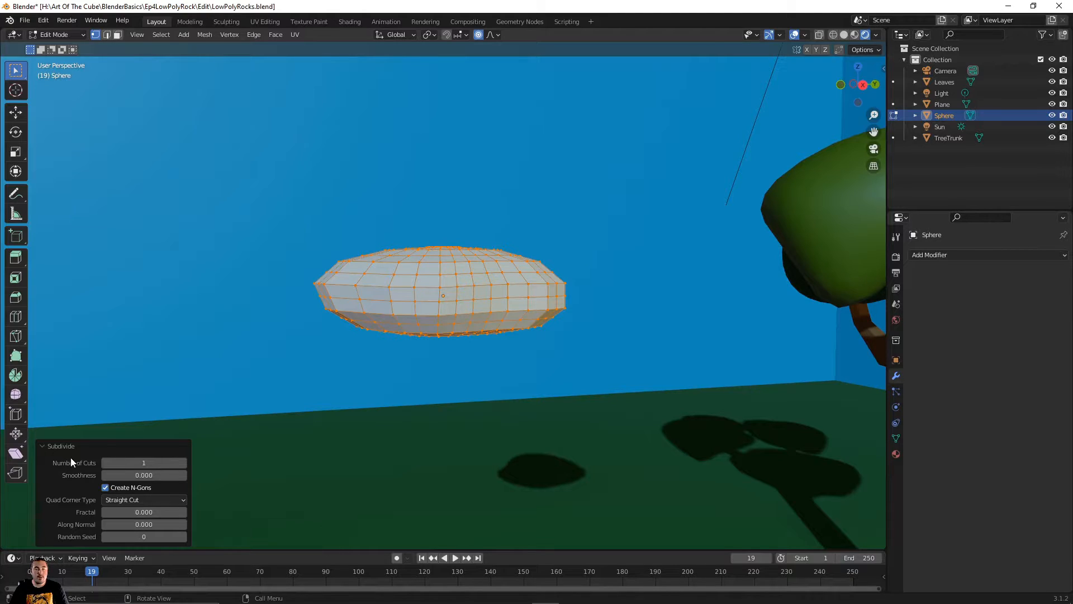
{"action": "left_click", "coordinate": [42, 445]}
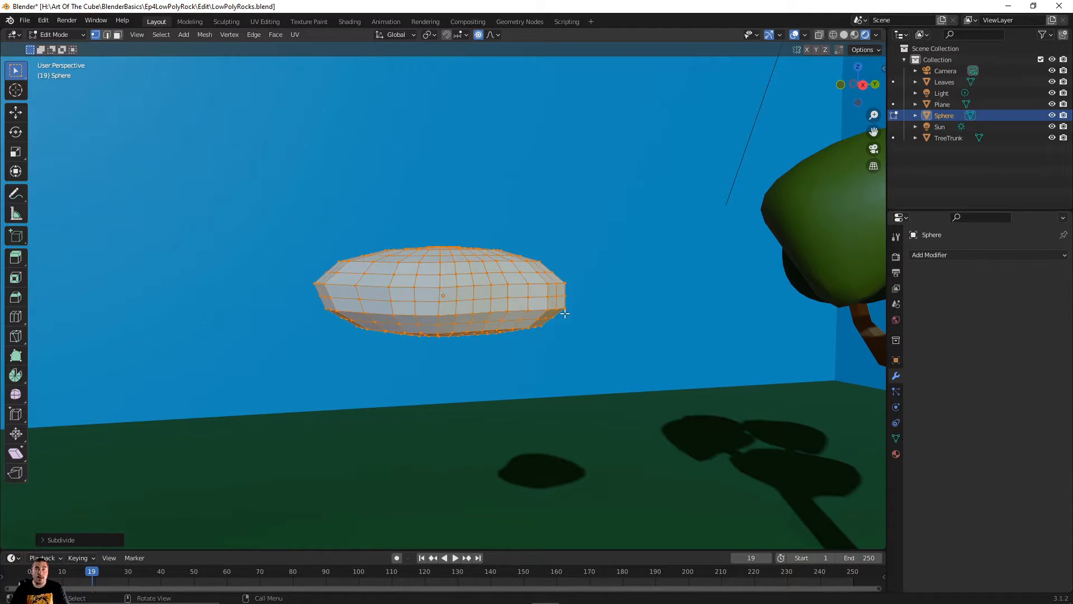
{"action": "left_click", "coordinate": [43, 540]}
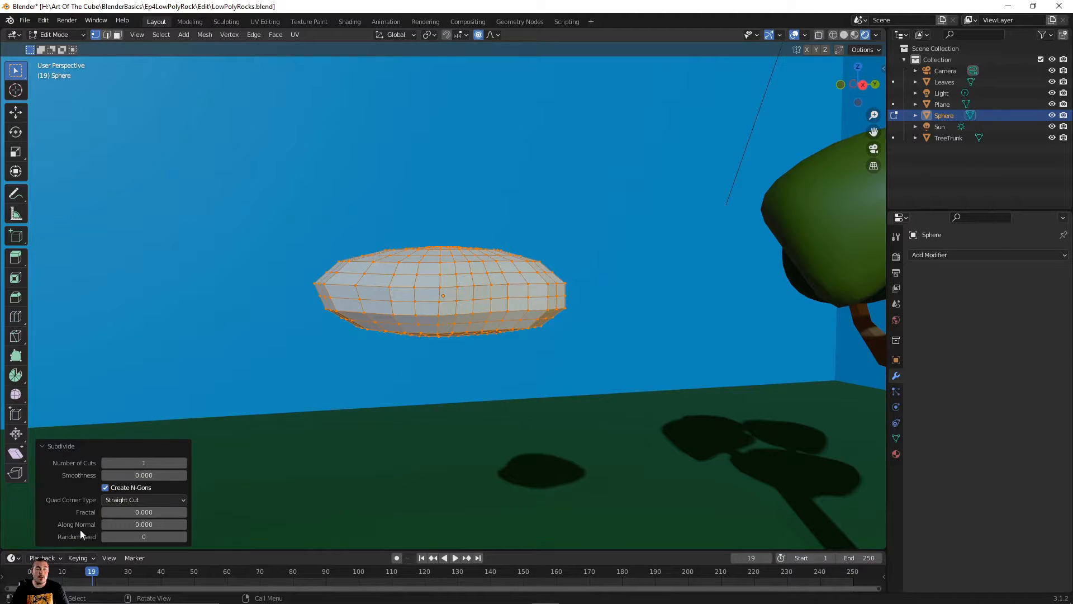
Step: Try the subdivision with 6 cuts and bring the number of cuts back to 1
{"action": "left_click", "coordinate": [183, 463]}
{"action": "left_click", "coordinate": [183, 463]}
{"action": "left_click", "coordinate": [183, 462]}
{"action": "left_click", "coordinate": [183, 462]}
{"action": "left_click", "coordinate": [183, 463]}
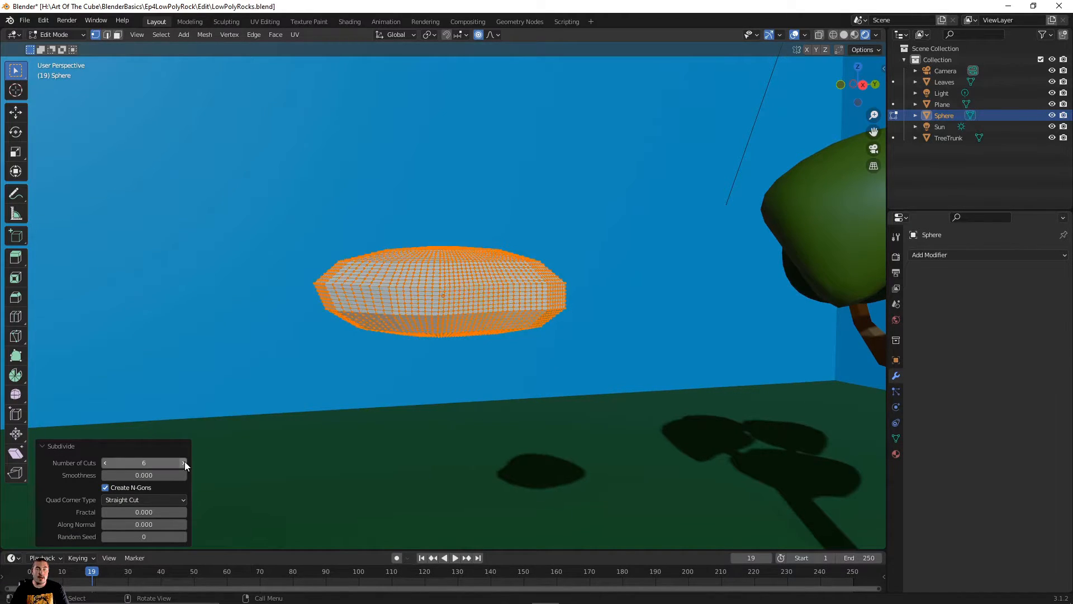
{"action": "left_click", "coordinate": [105, 462]}
{"action": "left_click", "coordinate": [105, 463]}
{"action": "left_click", "coordinate": [105, 463]}
{"action": "left_click", "coordinate": [105, 462]}
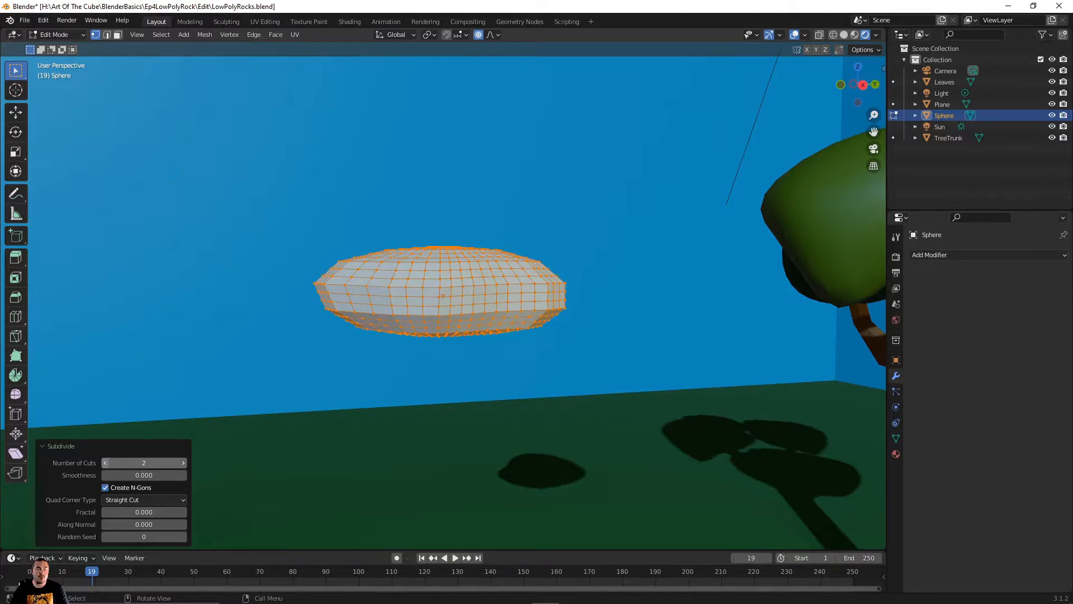
{"action": "left_click", "coordinate": [105, 462]}
Step: Undo the subdivision of the rock mesh and return to Object Mode
{"action": "left_click", "coordinate": [188, 376]}
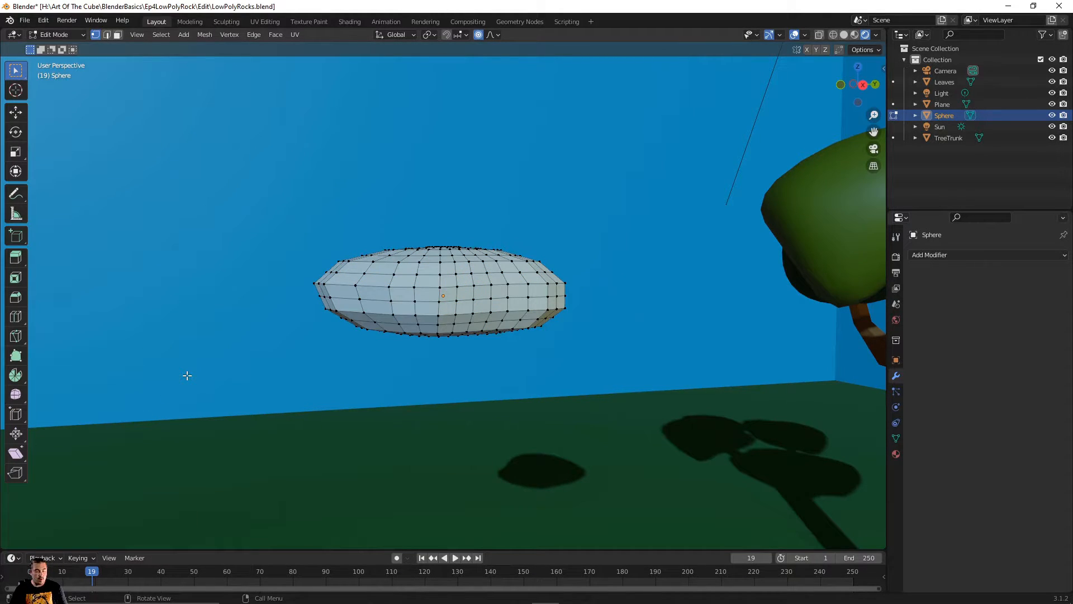
{"action": "key", "text": "a"}
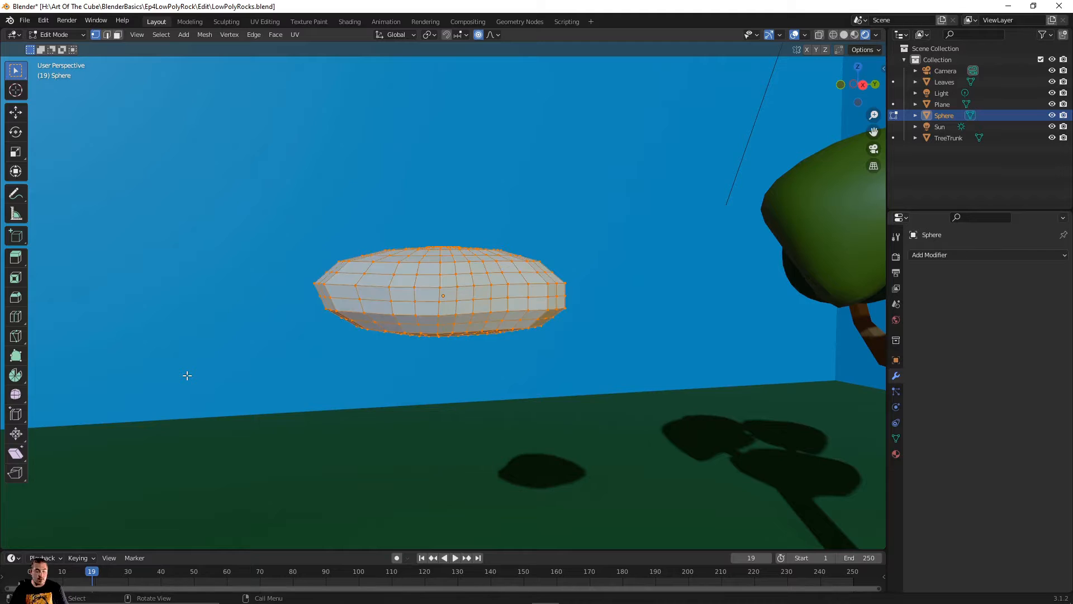
{"action": "key", "text": "ctrl+z"}
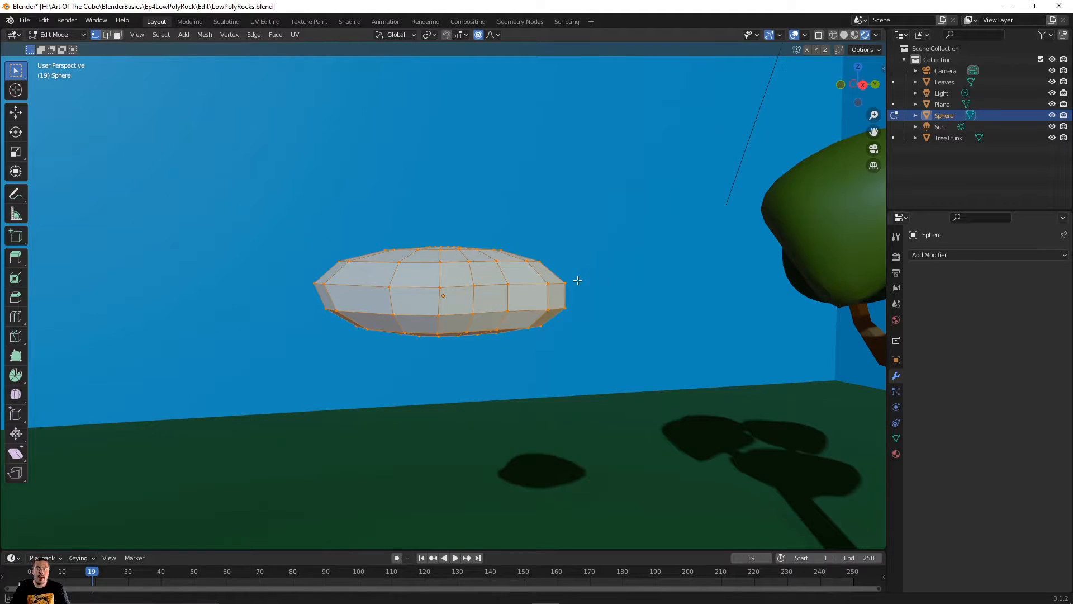
{"action": "middle_click_drag", "start_coordinate": [577, 280], "coordinate": [665, 217]}
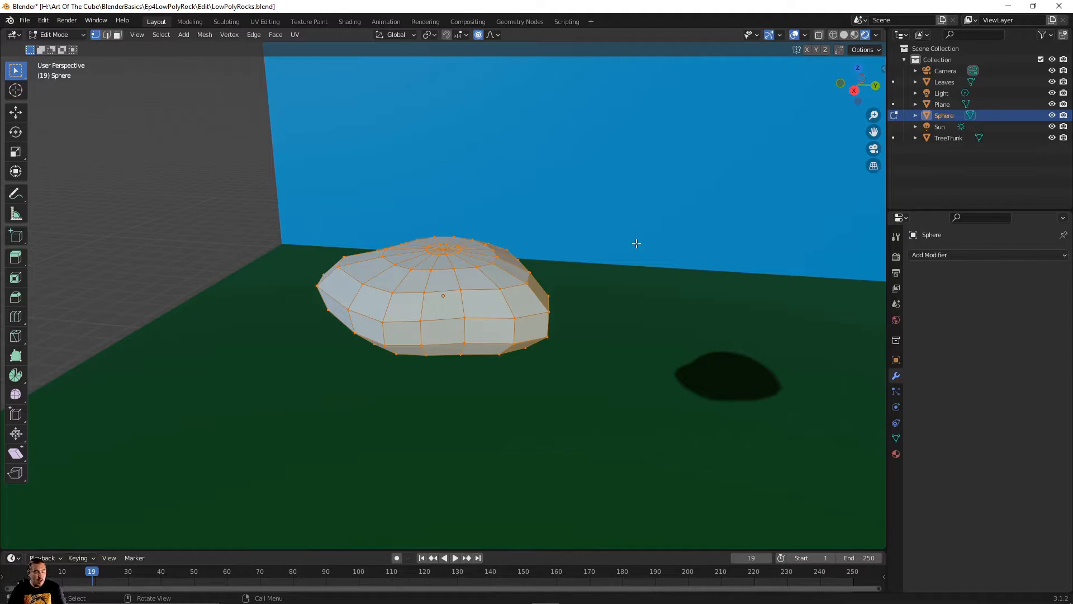
{"action": "key", "text": "Tab"}
Step: Add a UV sphere at the scene's origin and raise it about 6.58 m along the Z axis
{"action": "middle_click_drag", "start_coordinate": [651, 294], "coordinate": [679, 280]}
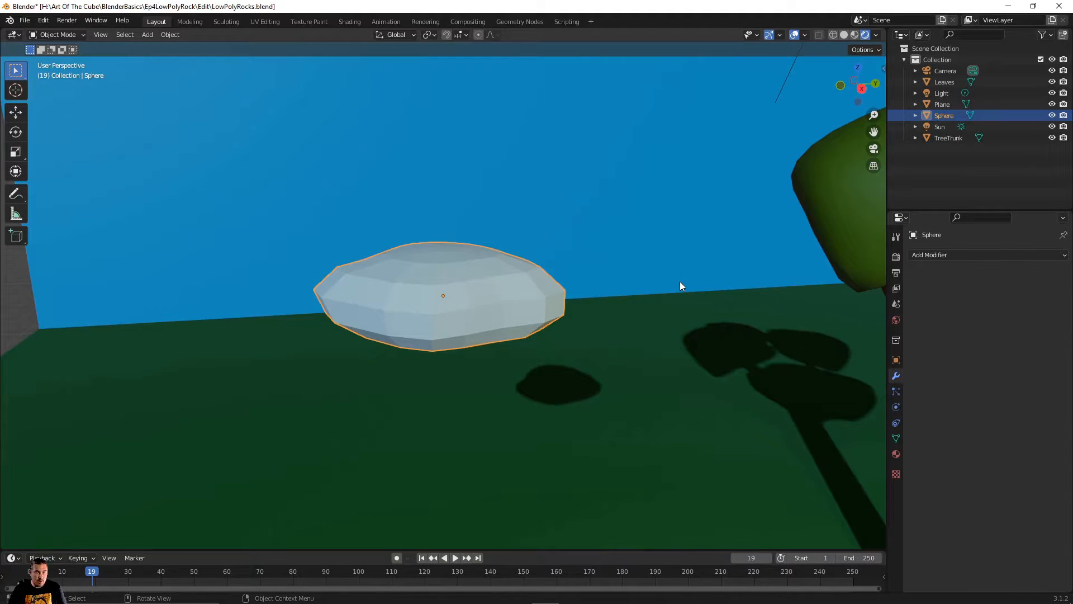
{"action": "scroll", "coordinate": [680, 280], "scroll_direction": "down", "scroll_amount": 10}
{"action": "scroll", "coordinate": [680, 281], "scroll_direction": "up", "scroll_amount": 8}
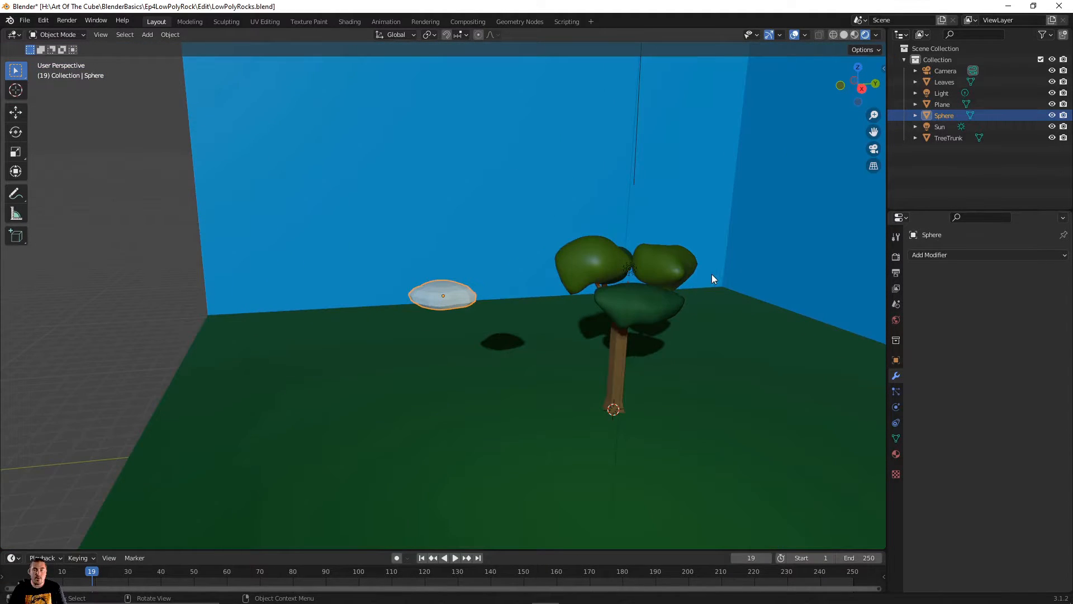
{"action": "key", "text": "shift+a"}
{"action": "mouse_move", "coordinate": [694, 283]}
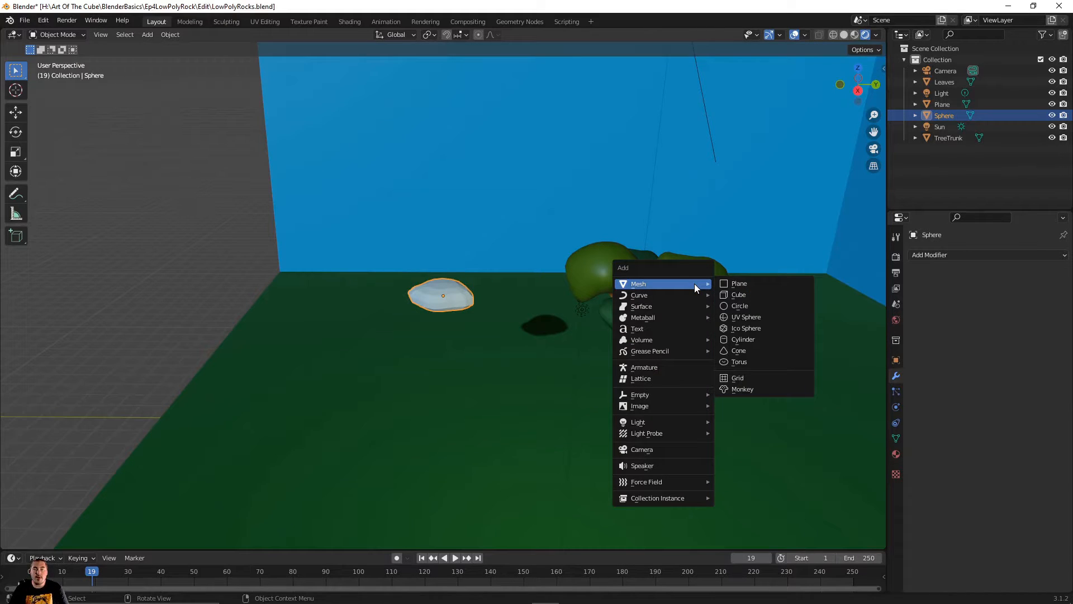
{"action": "left_click", "coordinate": [753, 319]}
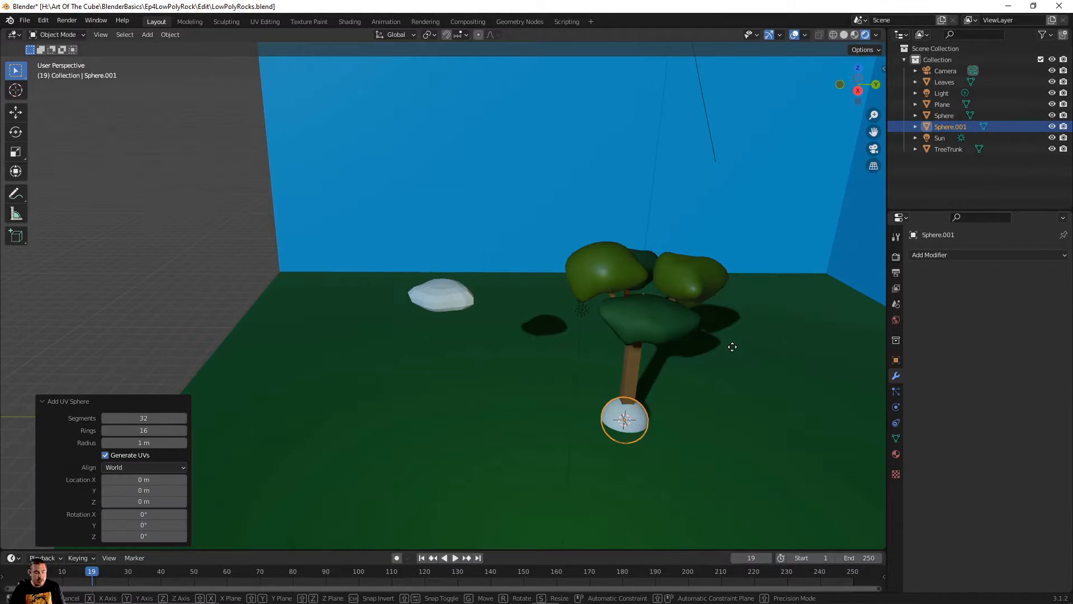
{"action": "key", "text": "g"}
{"action": "key", "text": "z"}
{"action": "left_click", "coordinate": [737, 204]}
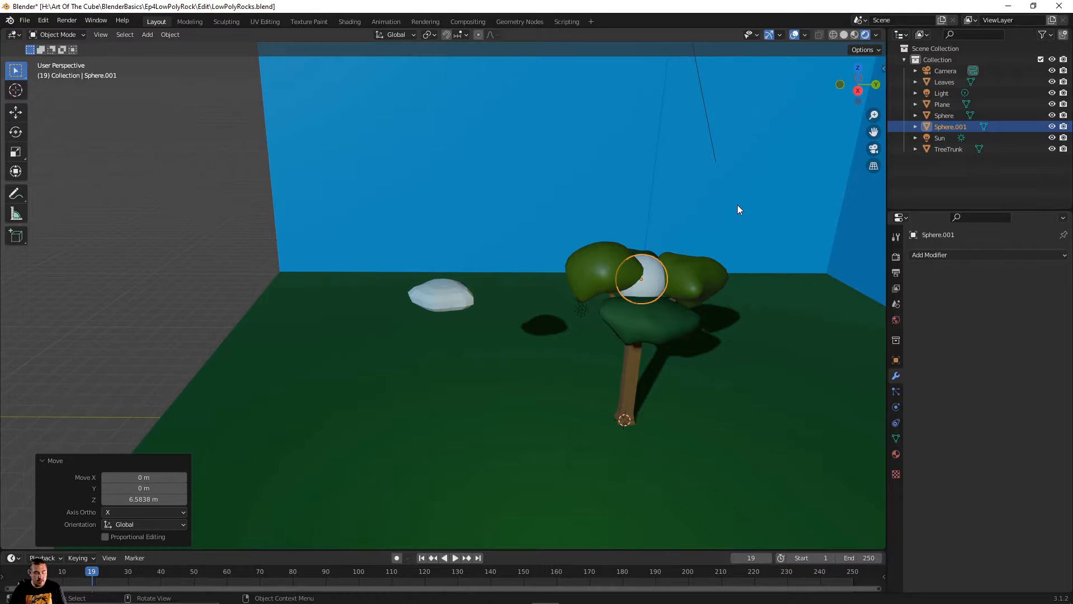
Step: Move the new sphere about -4.87 m along the Y axis, between the first rock and the tree
{"action": "key", "text": "g"}
{"action": "key", "text": "y"}
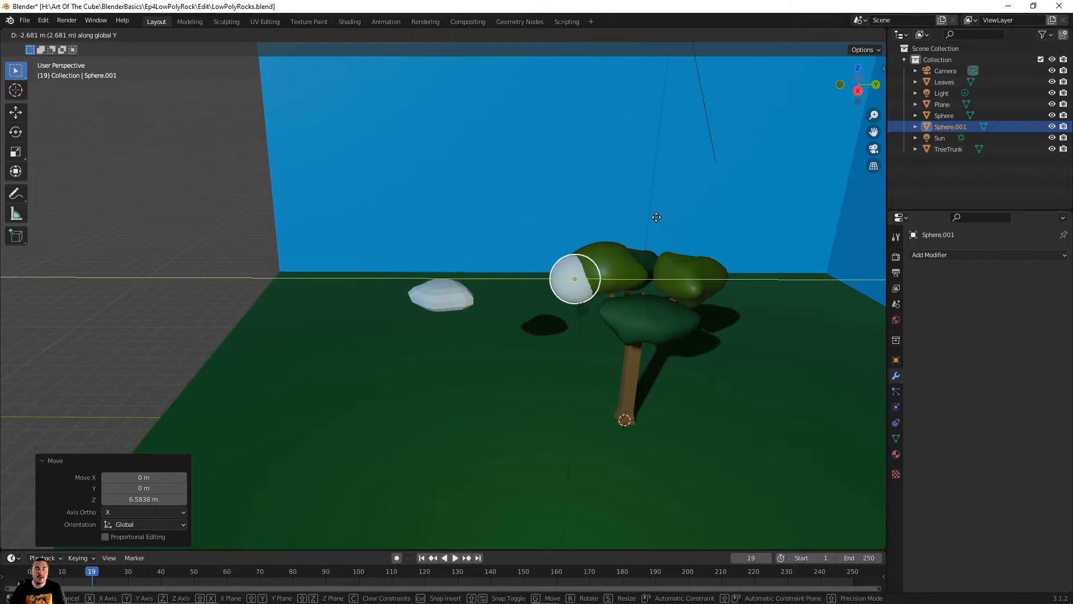
{"action": "left_click", "coordinate": [608, 311]}
{"action": "scroll", "coordinate": [608, 312], "scroll_direction": "up", "scroll_amount": 1}
{"action": "middle_click_drag", "start_coordinate": [609, 312], "coordinate": [601, 293]}
{"action": "scroll", "coordinate": [601, 293], "scroll_direction": "down", "scroll_amount": 1}
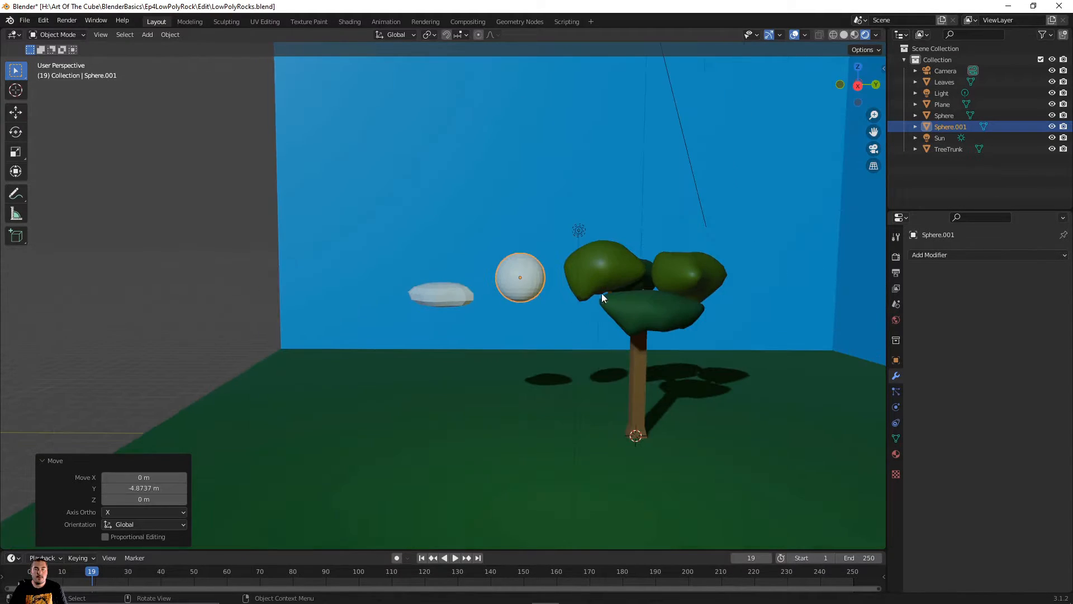
{"action": "scroll", "coordinate": [698, 307], "scroll_direction": "up", "scroll_amount": 4}
{"action": "scroll", "coordinate": [698, 308], "scroll_direction": "down", "scroll_amount": 1}
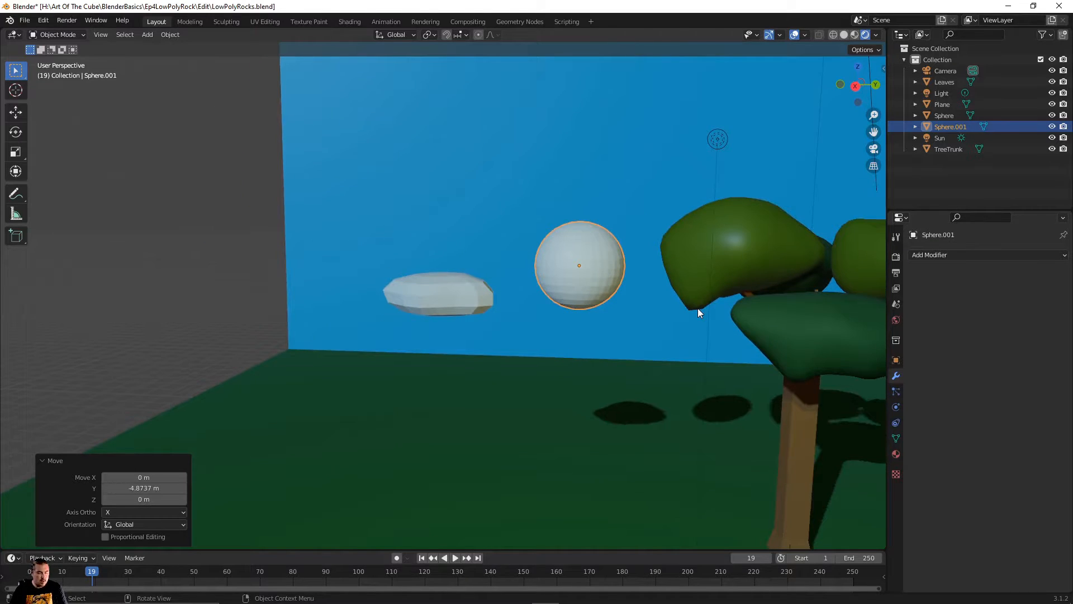
Step: In Edit Mode, push the sphere's top pole vertex down about 0.51 m along Z using proportional editing with a size of about 1.46 m
{"action": "key", "text": "Tab"}
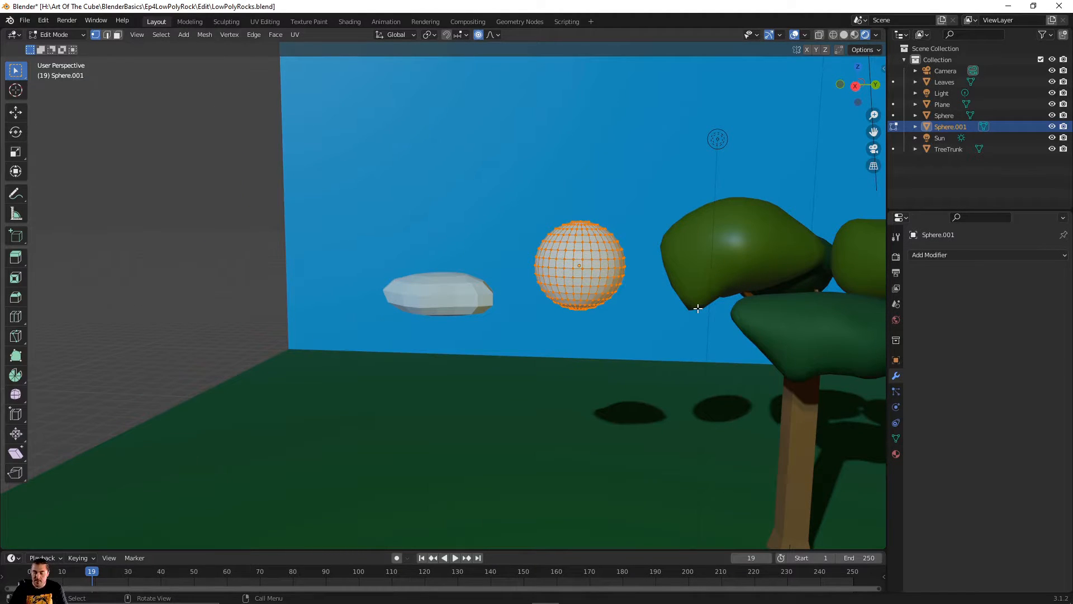
{"action": "key", "text": "KP_Decimal"}
{"action": "scroll", "coordinate": [697, 308], "scroll_direction": "down", "scroll_amount": 3}
{"action": "scroll", "coordinate": [641, 261], "scroll_direction": "up", "scroll_amount": 1}
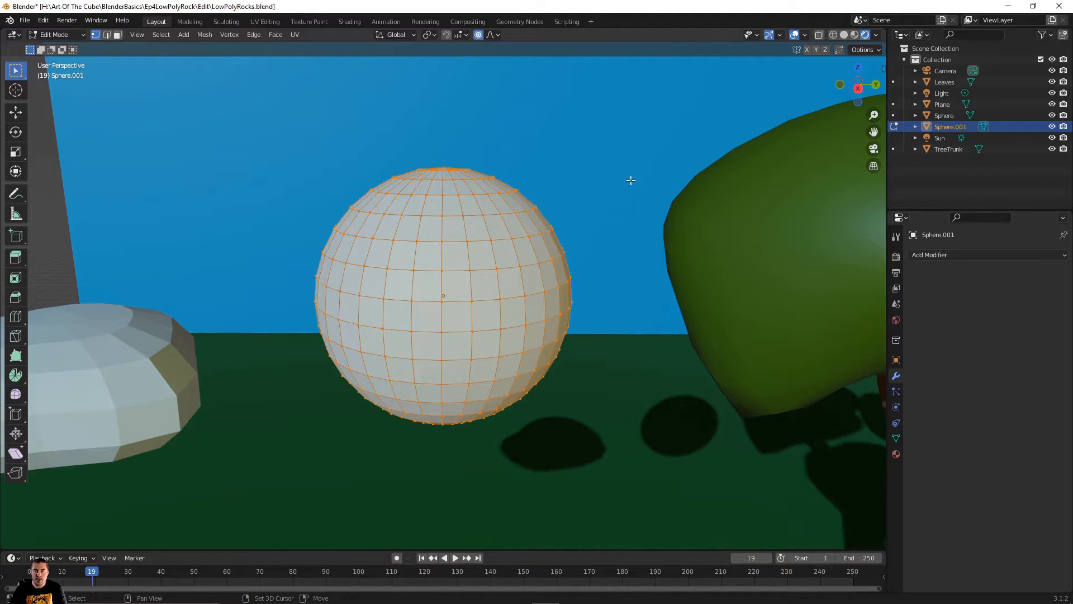
{"action": "middle_click_drag", "start_coordinate": [631, 181], "coordinate": [644, 344], "text": "shift"}
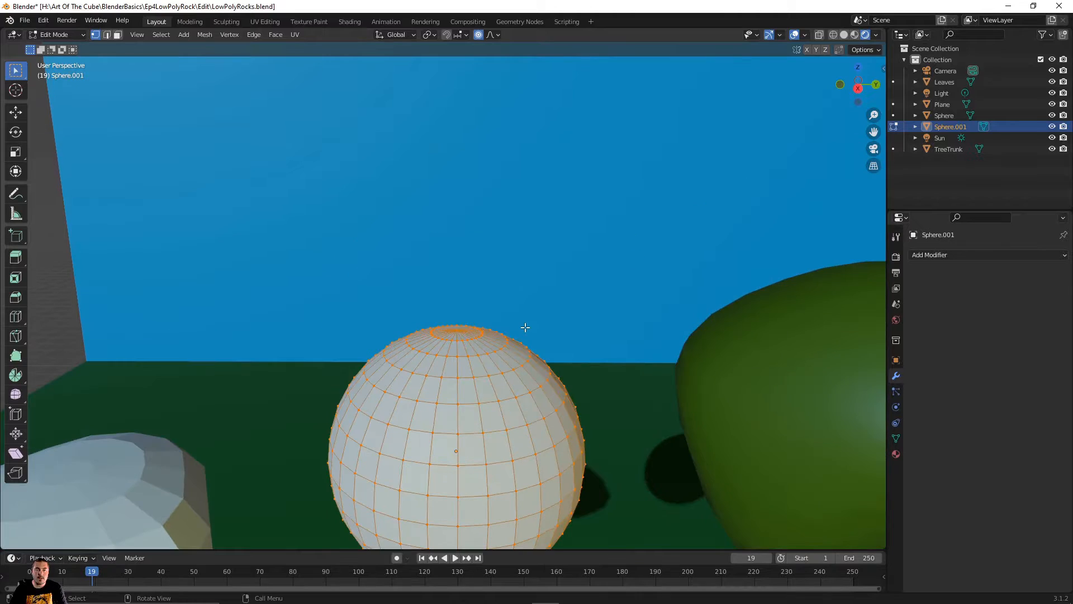
{"action": "left_click", "coordinate": [456, 330]}
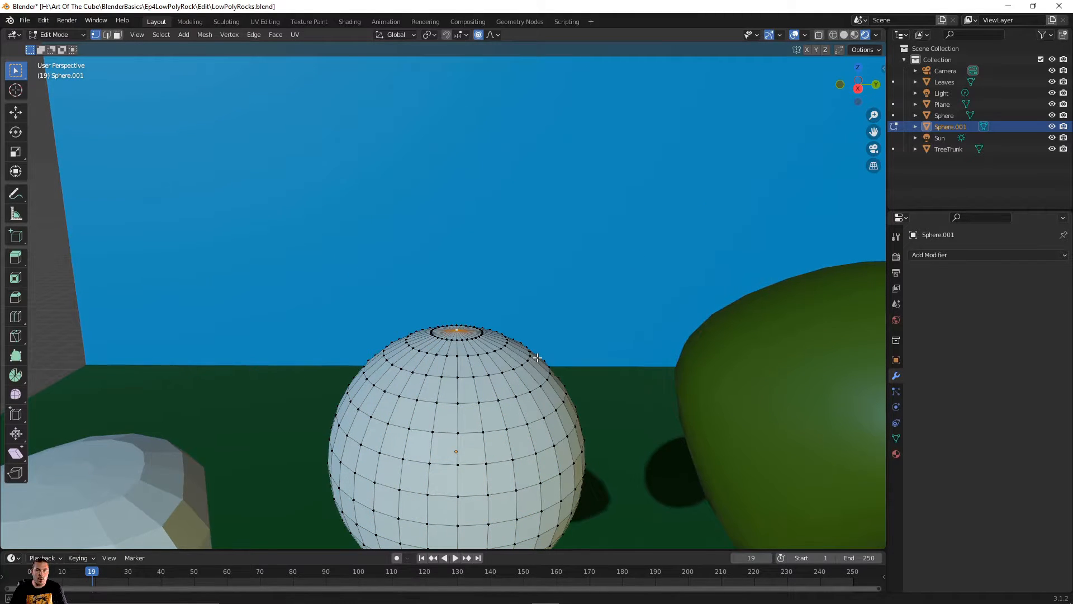
{"action": "scroll", "coordinate": [535, 349], "scroll_direction": "down", "scroll_amount": 3}
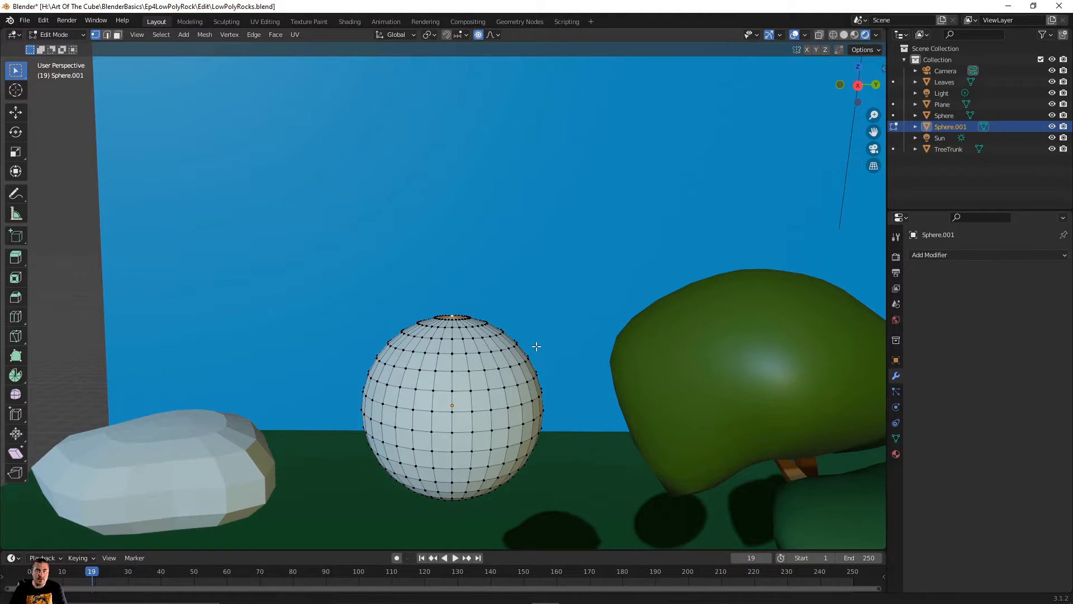
{"action": "middle_click_drag", "start_coordinate": [536, 346], "coordinate": [525, 267], "text": "shift"}
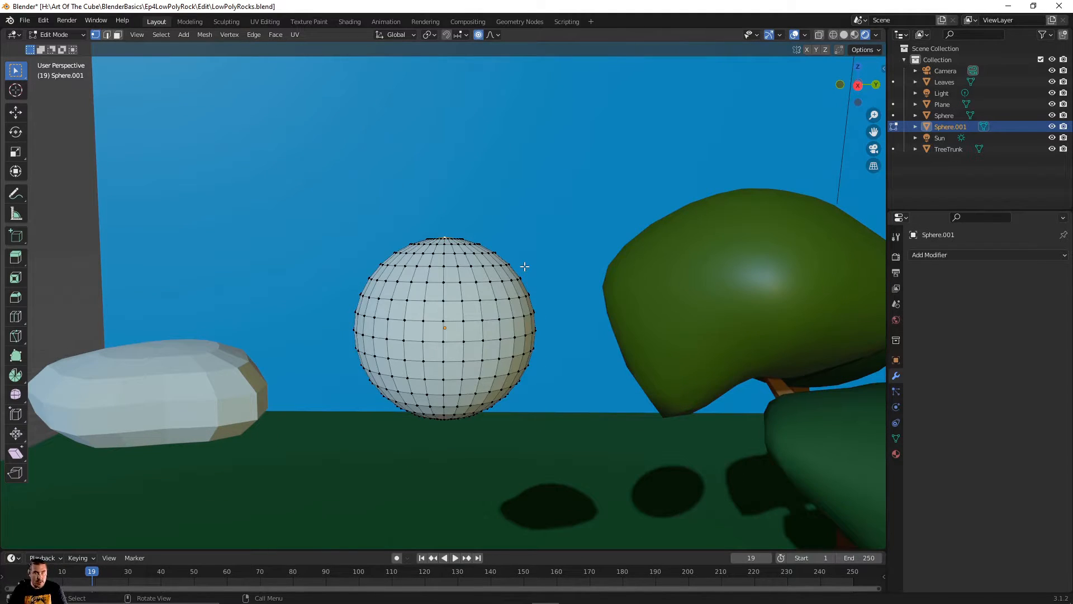
{"action": "key", "text": "g"}
{"action": "key", "text": "z"}
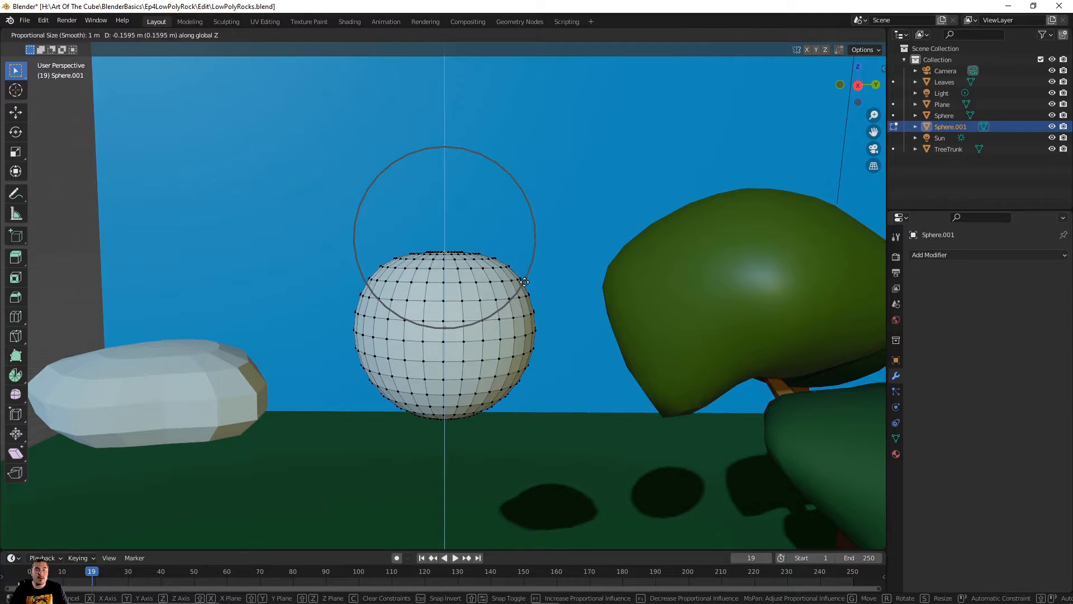
{"action": "scroll", "coordinate": [528, 308], "scroll_direction": "down", "scroll_amount": 2}
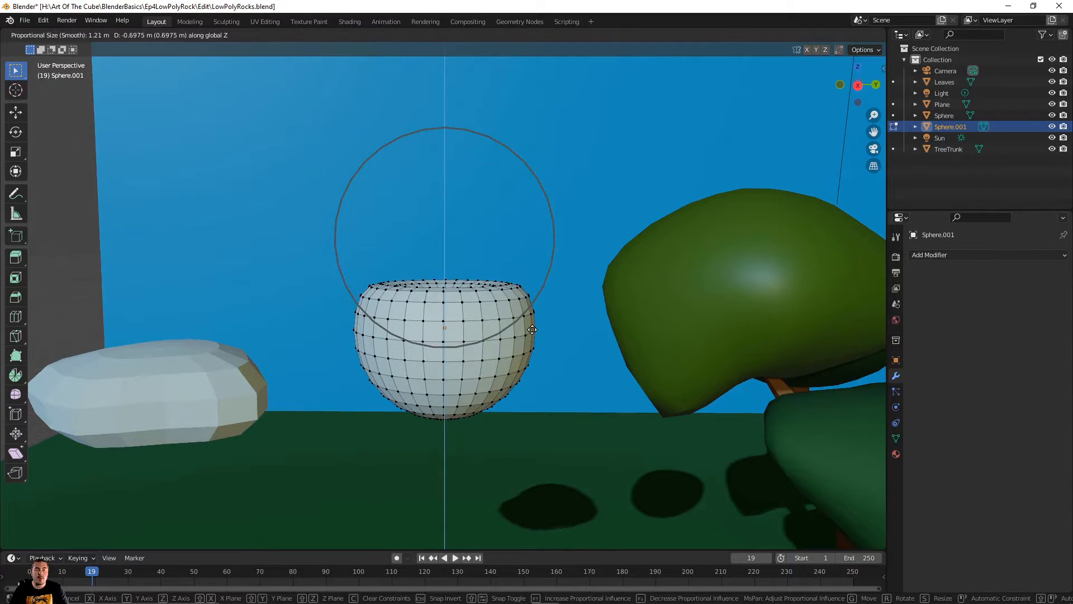
{"action": "scroll", "coordinate": [534, 330], "scroll_direction": "down", "scroll_amount": 2}
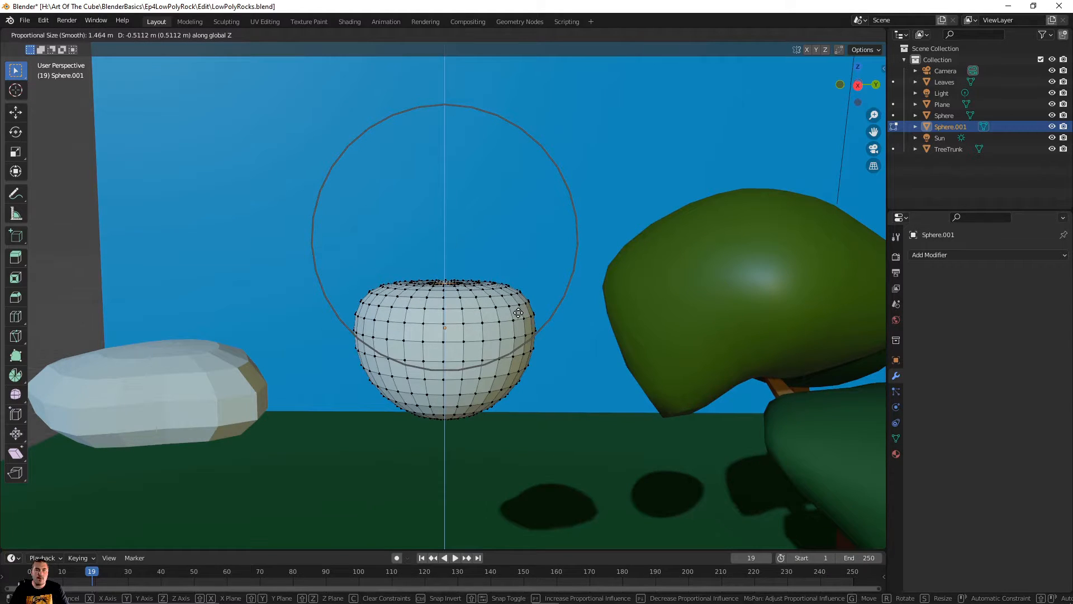
{"action": "left_click", "coordinate": [518, 313]}
Step: Push the sphere's bottom pole vertex slightly upward along Z with proportional editing and return to Object Mode
{"action": "middle_click_drag", "start_coordinate": [515, 342], "coordinate": [490, 327]}
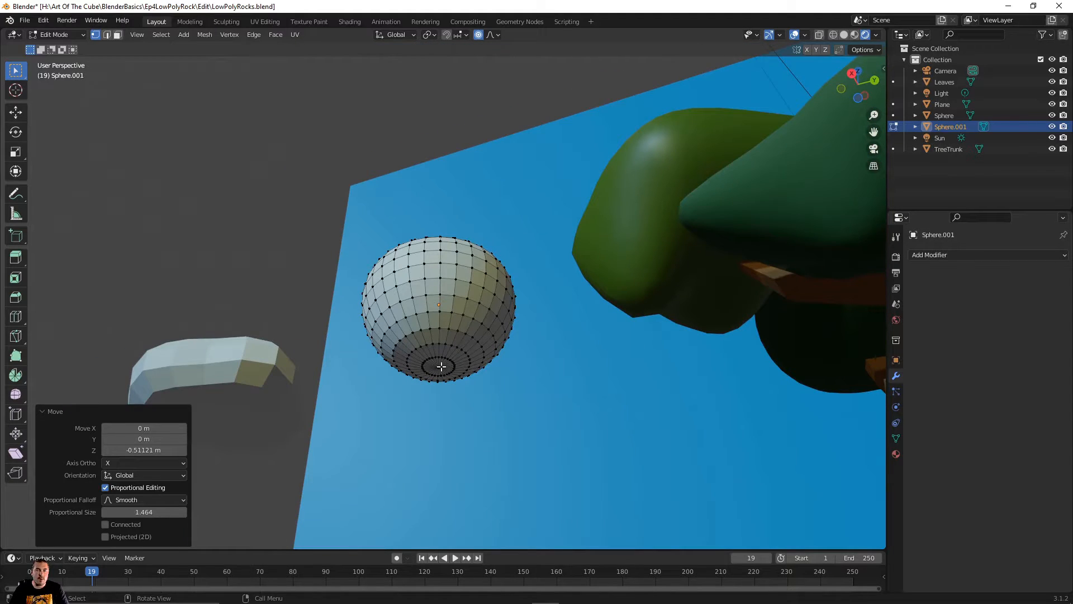
{"action": "left_click", "coordinate": [438, 367]}
{"action": "key", "text": "g"}
{"action": "key", "text": "z"}
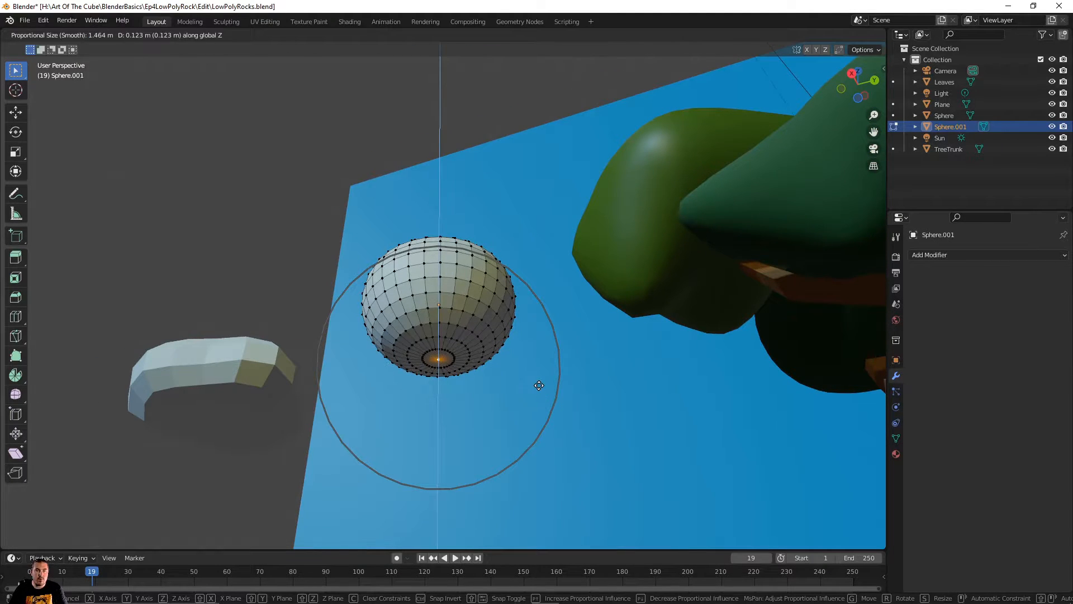
{"action": "left_click", "coordinate": [538, 380]}
{"action": "middle_click_drag", "start_coordinate": [539, 335], "coordinate": [565, 400]}
{"action": "key", "text": "Tab"}
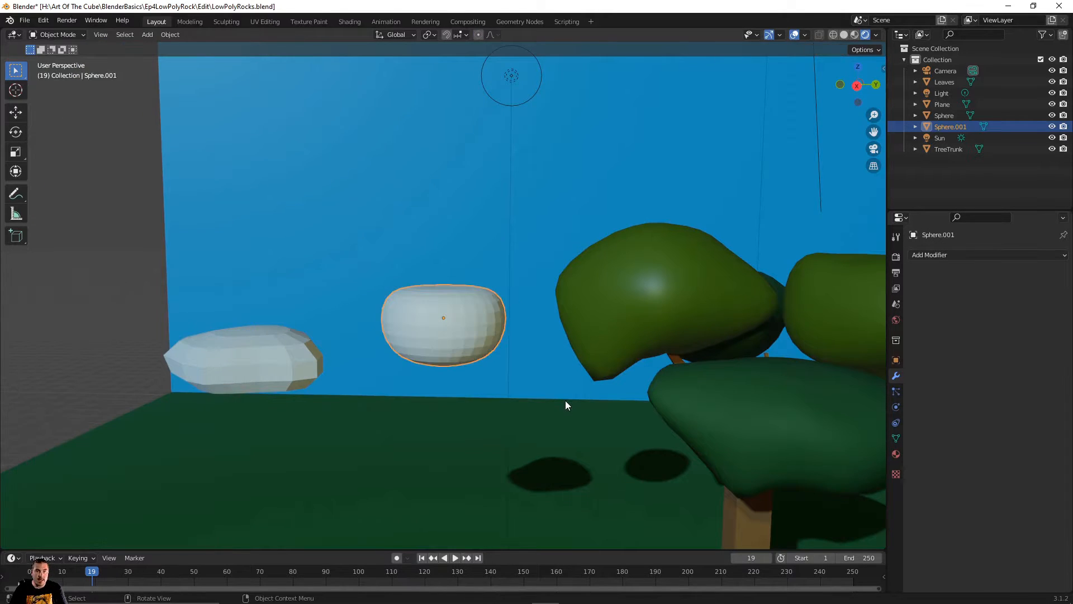
Step: Rotate the flattened sphere 180° about the global X axis
{"action": "key", "text": "r"}
{"action": "key", "text": "x"}
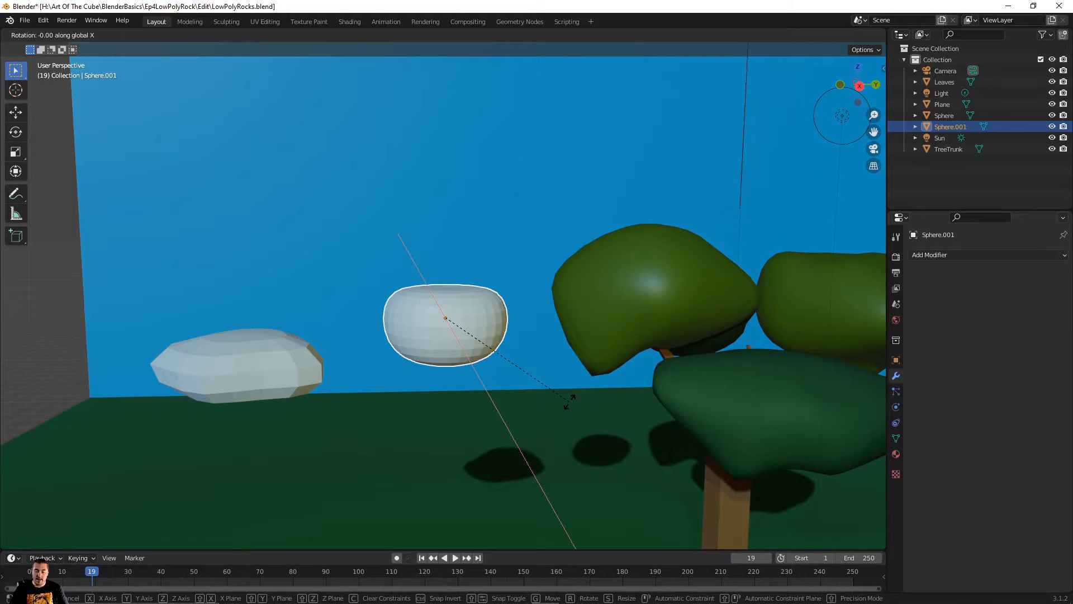
{"action": "type", "text": "180"}
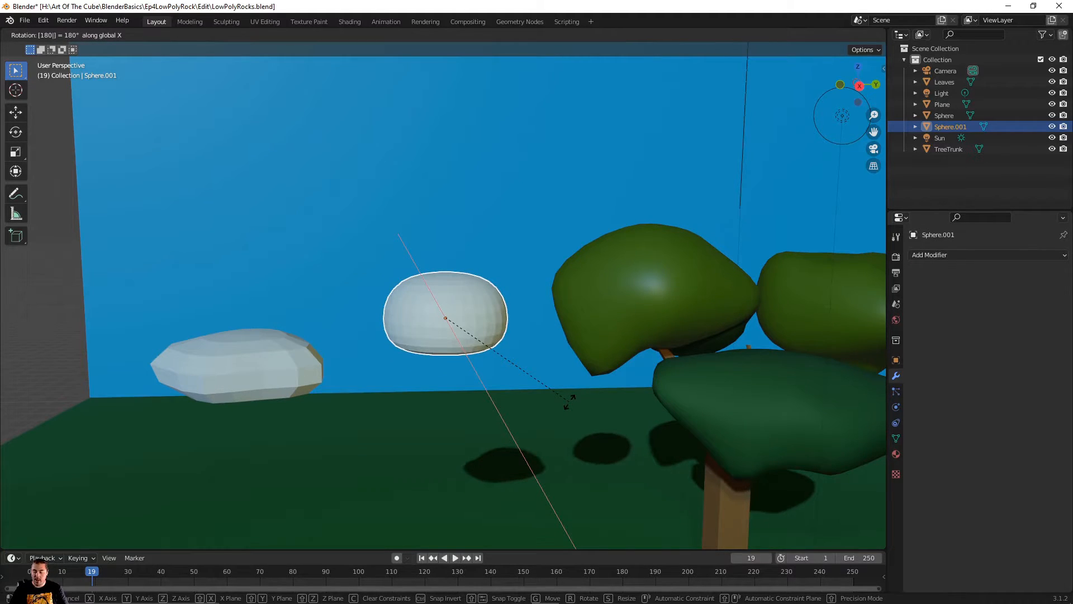
{"action": "key", "text": "Return"}
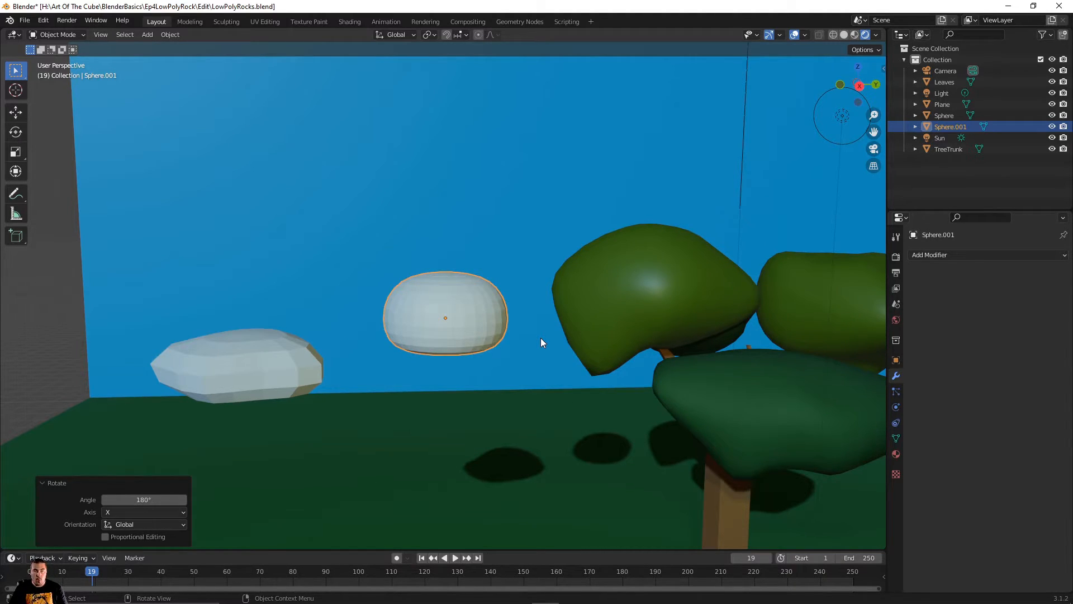
Step: Rotate the flattened sphere by -180° about the X axis and undo that rotation
{"action": "key", "text": "r"}
{"action": "type", "text": "x"}
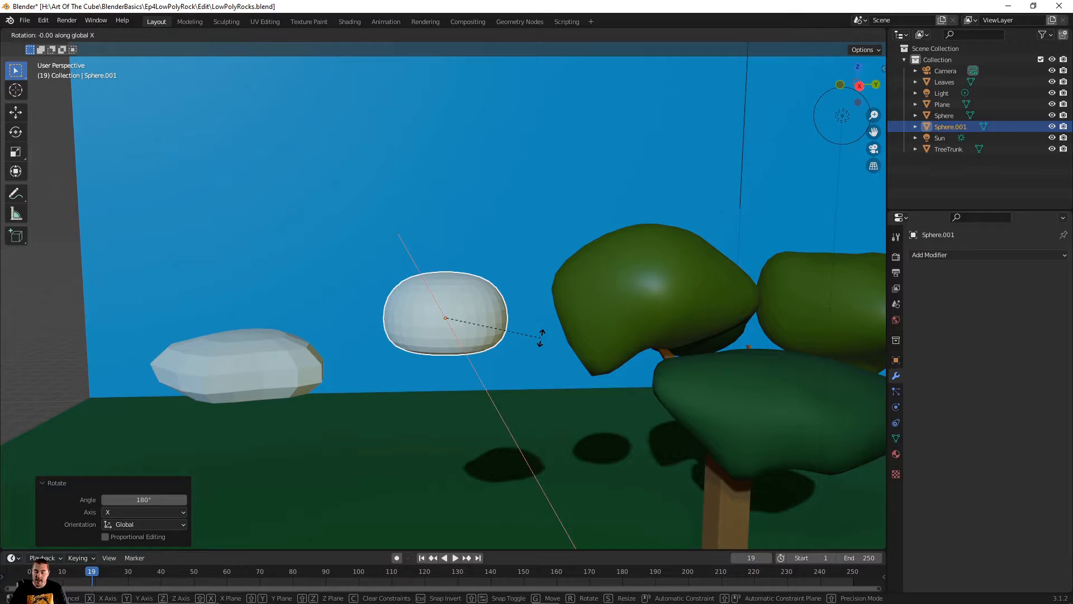
{"action": "type", "text": "-180"}
{"action": "key", "text": "Return"}
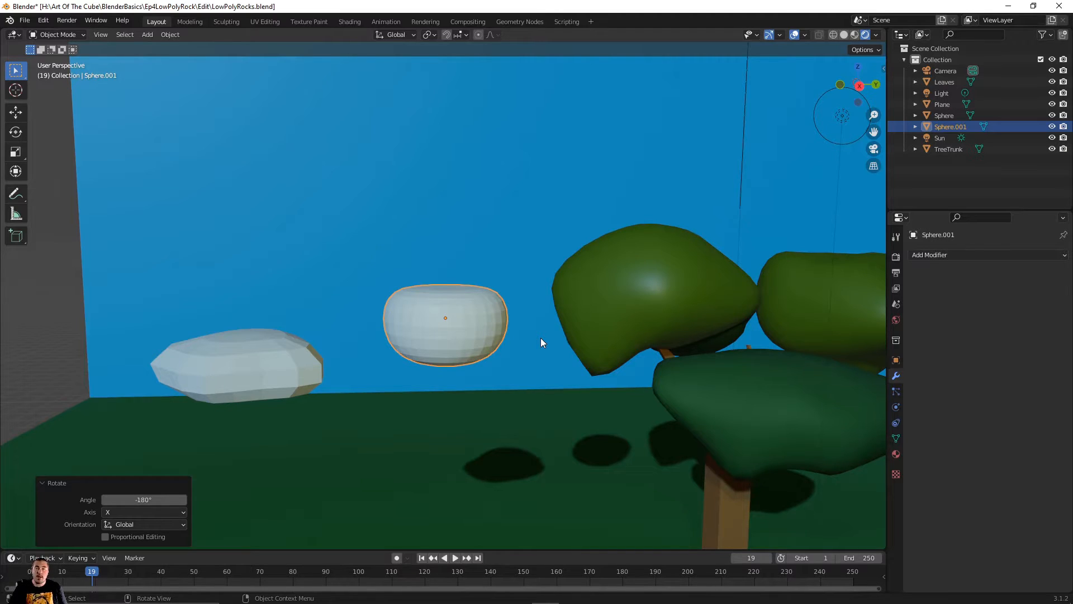
{"action": "key", "text": "ctrl+z"}
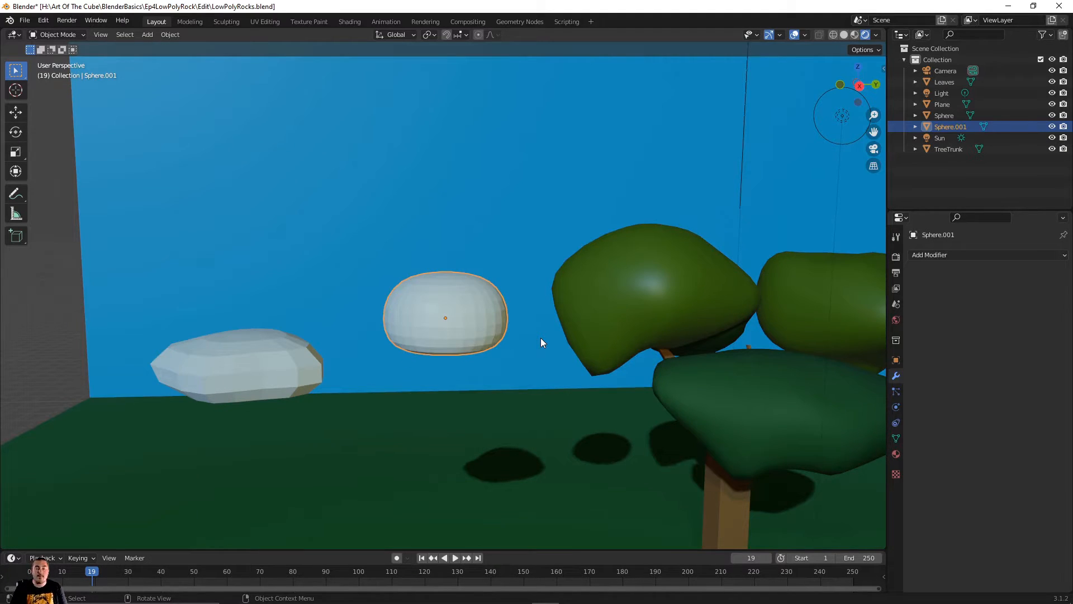
Step: In Edit Mode, lower the selected pole vertex on the rock's top about 0.1 m along Z with proportional editing
{"action": "scroll", "coordinate": [541, 338], "scroll_direction": "up", "scroll_amount": 3}
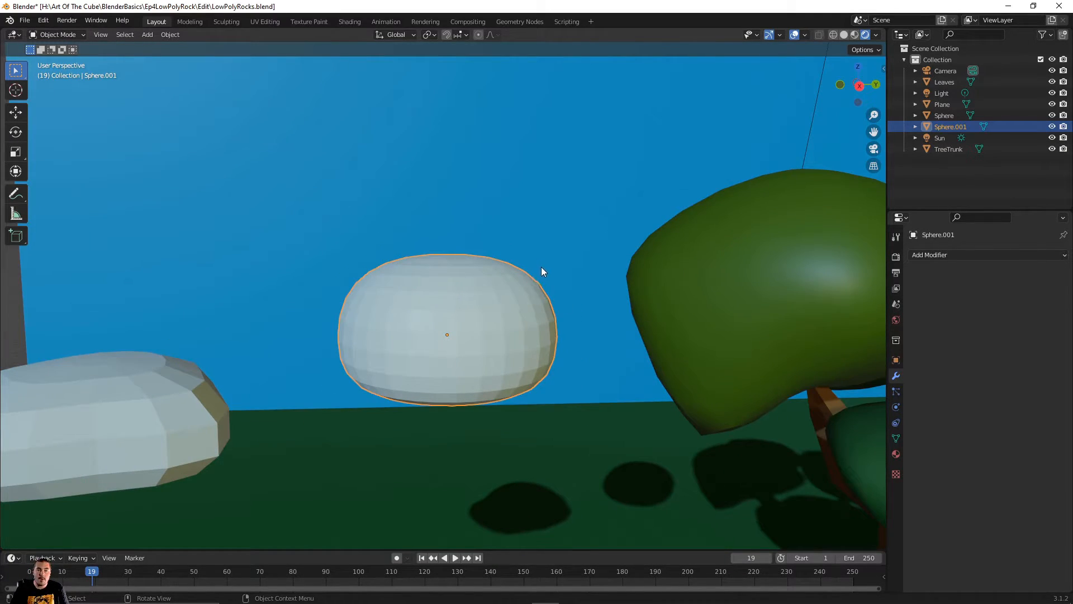
{"action": "middle_click_drag", "start_coordinate": [541, 271], "coordinate": [538, 296]}
{"action": "key", "text": "Tab"}
{"action": "key", "text": "g"}
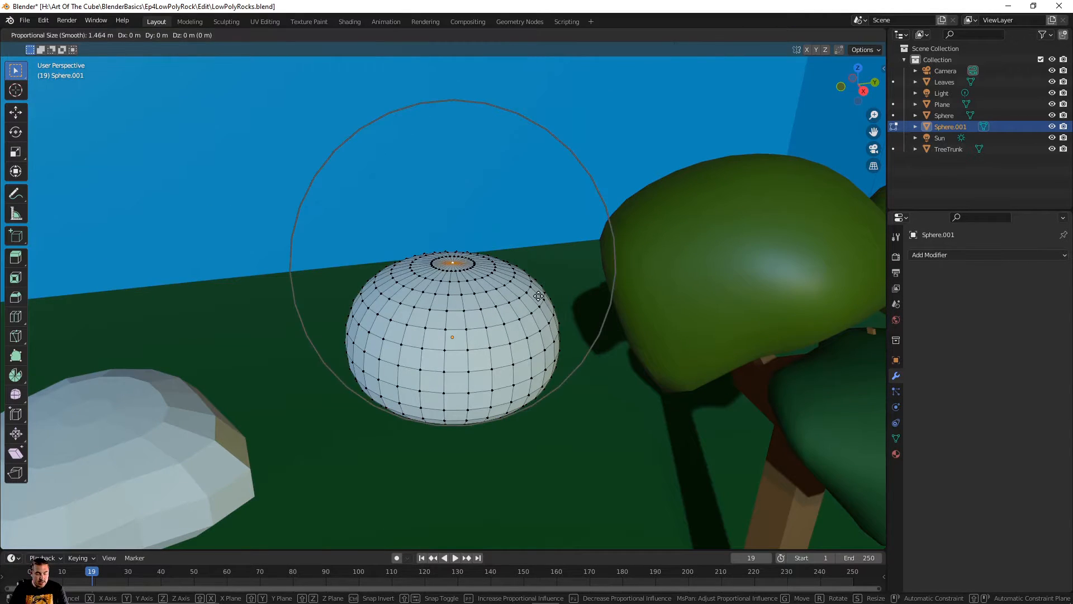
{"action": "key", "text": "z"}
{"action": "left_click", "coordinate": [556, 290]}
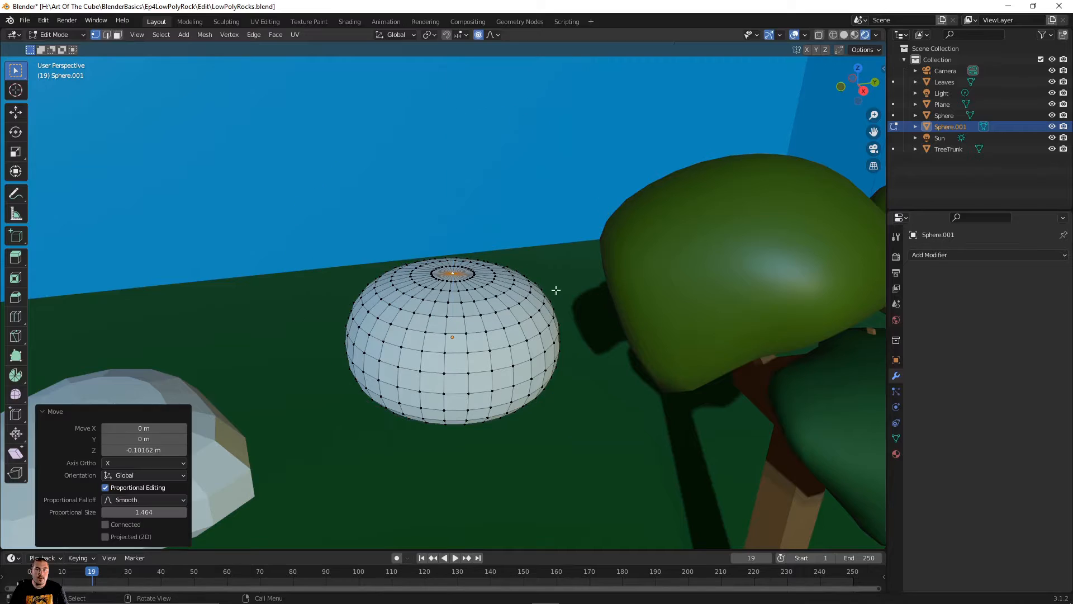
Step: From the top view, pull a vertex on the rock's +Y rim outward about 0.34 m in Y and -0.06 m in X, keeping Z locked
{"action": "middle_click_drag", "start_coordinate": [559, 293], "coordinate": [548, 385]}
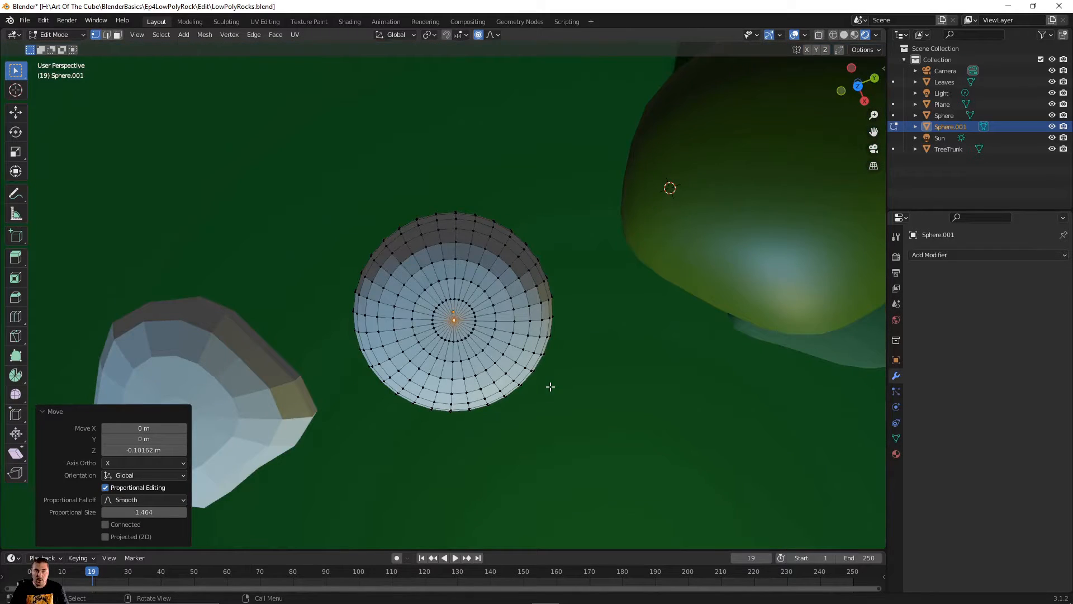
{"action": "key", "text": "KP_7"}
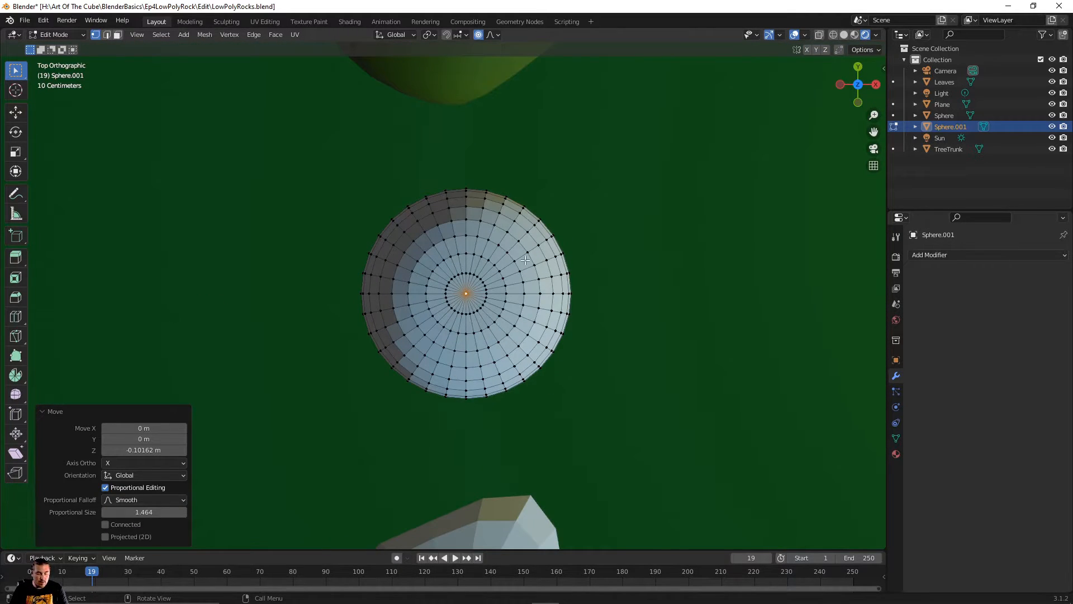
{"action": "left_click", "coordinate": [446, 192]}
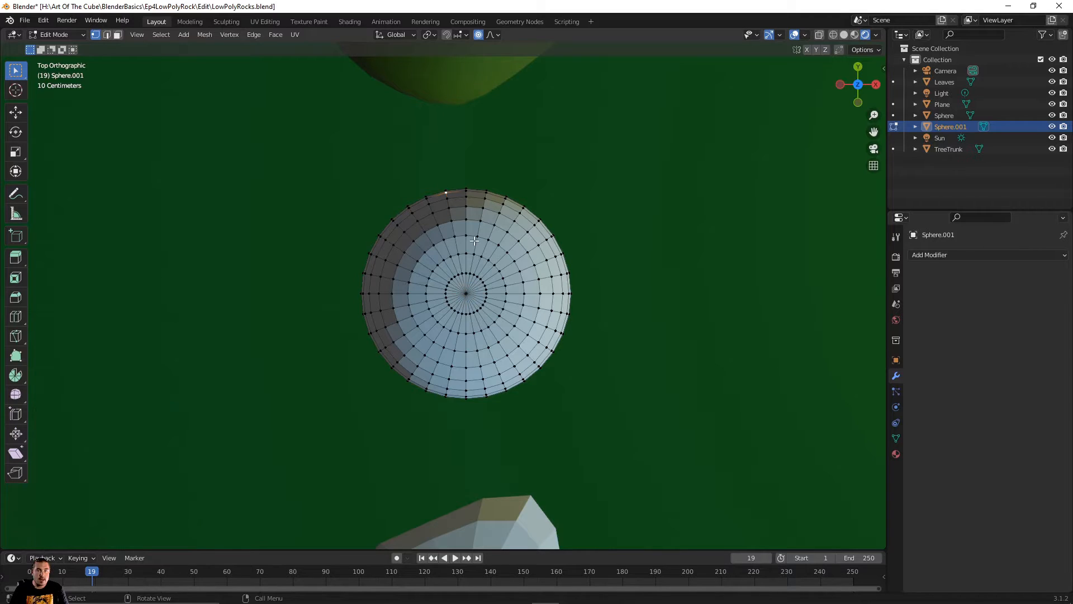
{"action": "key", "text": "g"}
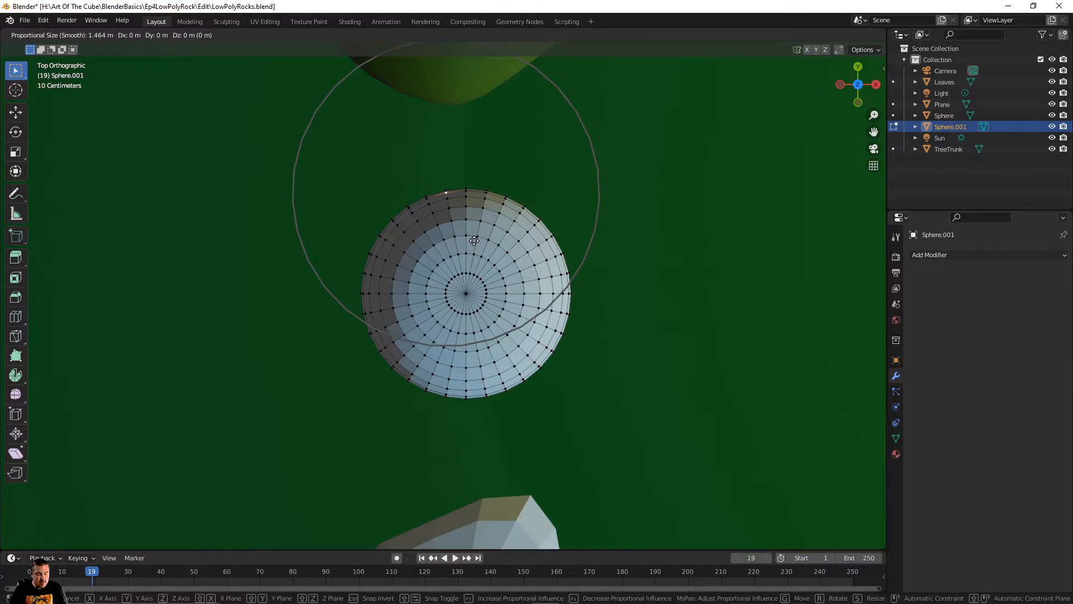
{"action": "key", "text": "shift+z"}
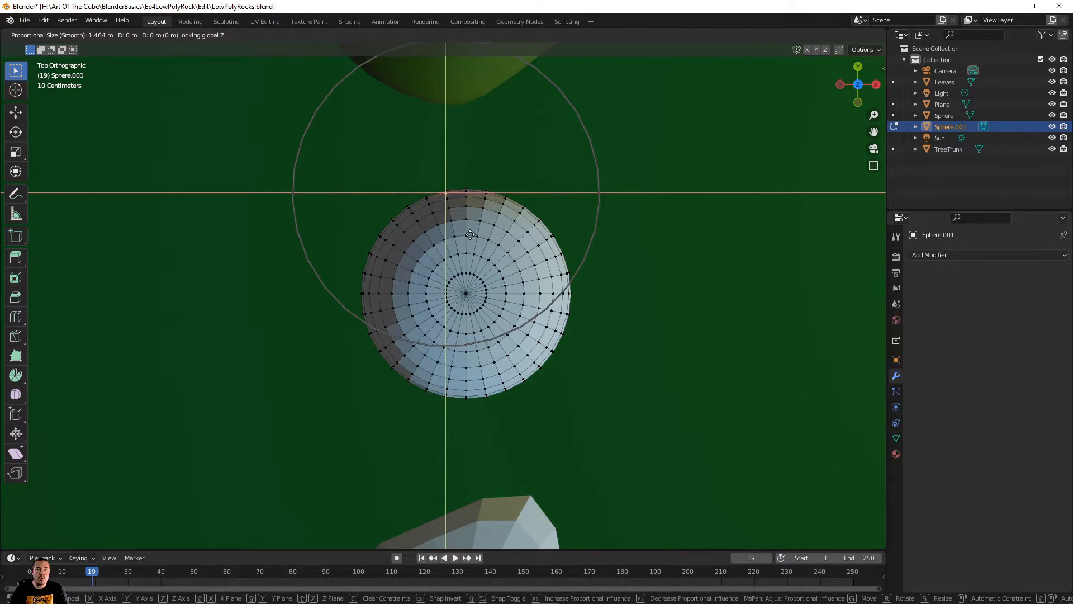
{"action": "left_click", "coordinate": [465, 201]}
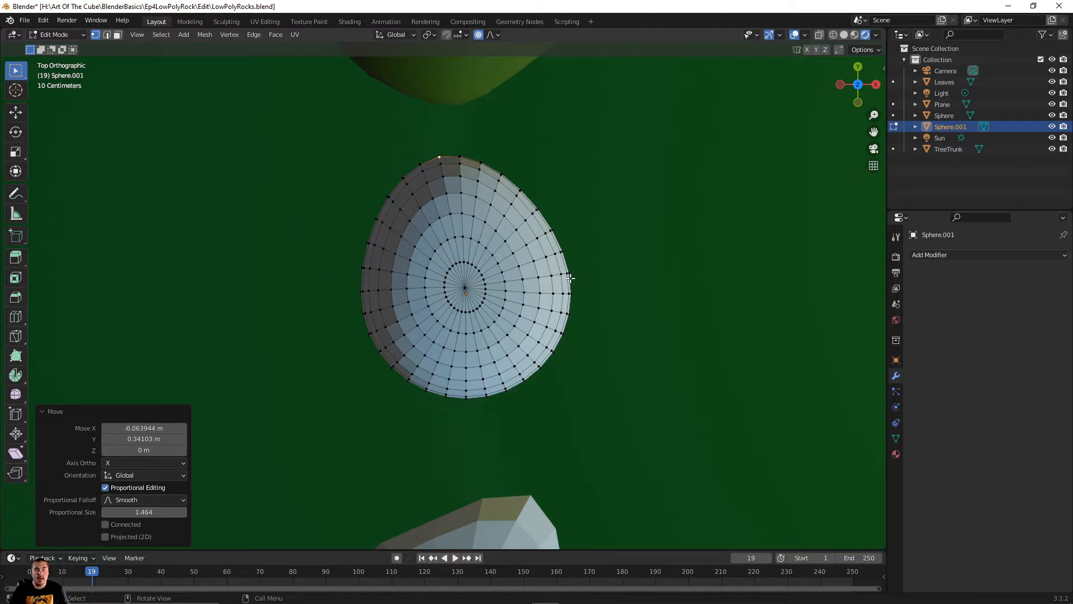
Step: Pull a vertex on the rock's +X rim outward about 0.29 m in X and -0.02 m in Y with proportional editing, keeping Z locked
{"action": "middle_click_drag", "start_coordinate": [571, 278], "coordinate": [542, 334]}
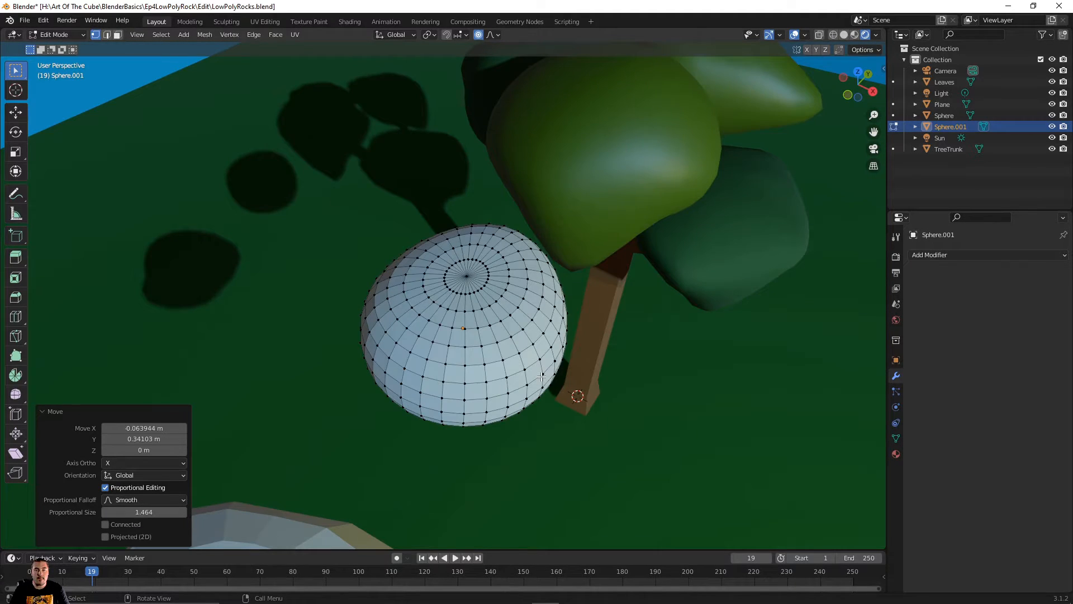
{"action": "middle_click_drag", "start_coordinate": [542, 377], "coordinate": [624, 369]}
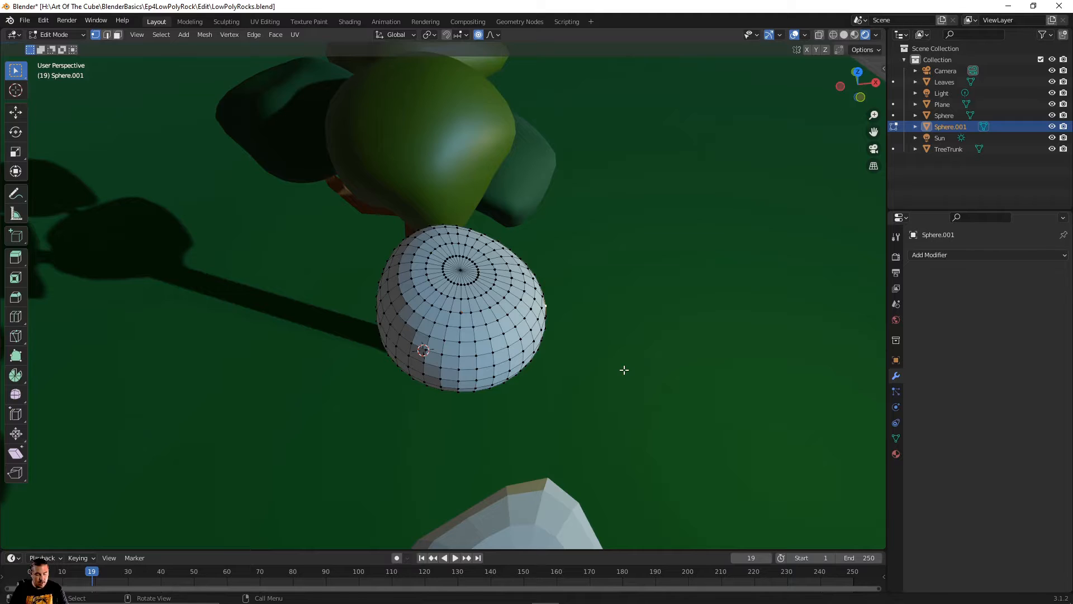
{"action": "key", "text": "g"}
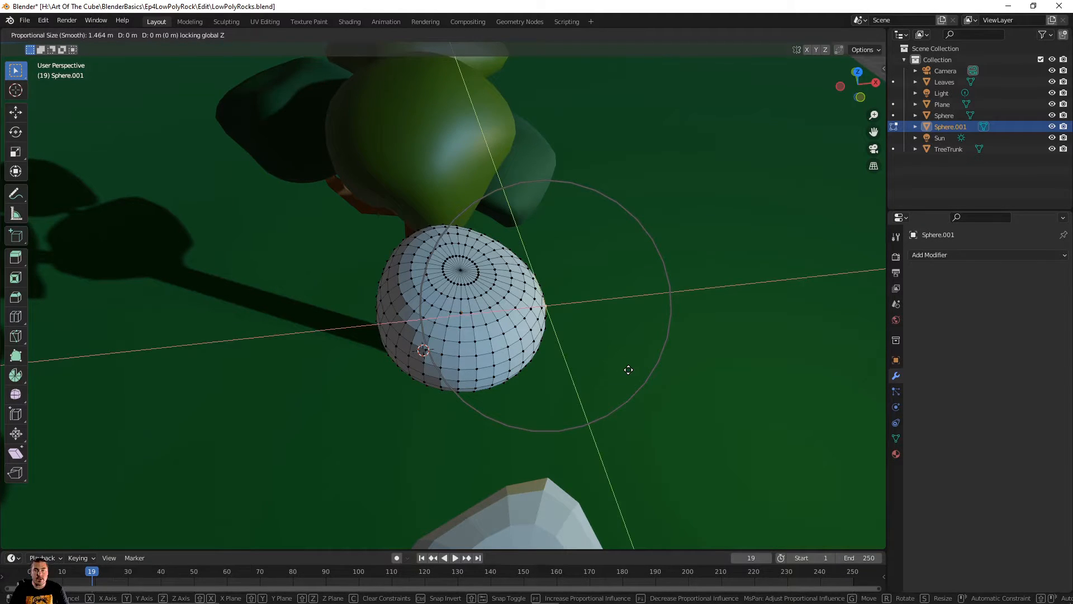
{"action": "left_click", "coordinate": [647, 367]}
Step: Pull a lower vertex on the rock's -Y side outward about -0.39 m in Y and 0.20 m in X, keeping Z locked
{"action": "middle_click_drag", "start_coordinate": [555, 330], "coordinate": [525, 303]}
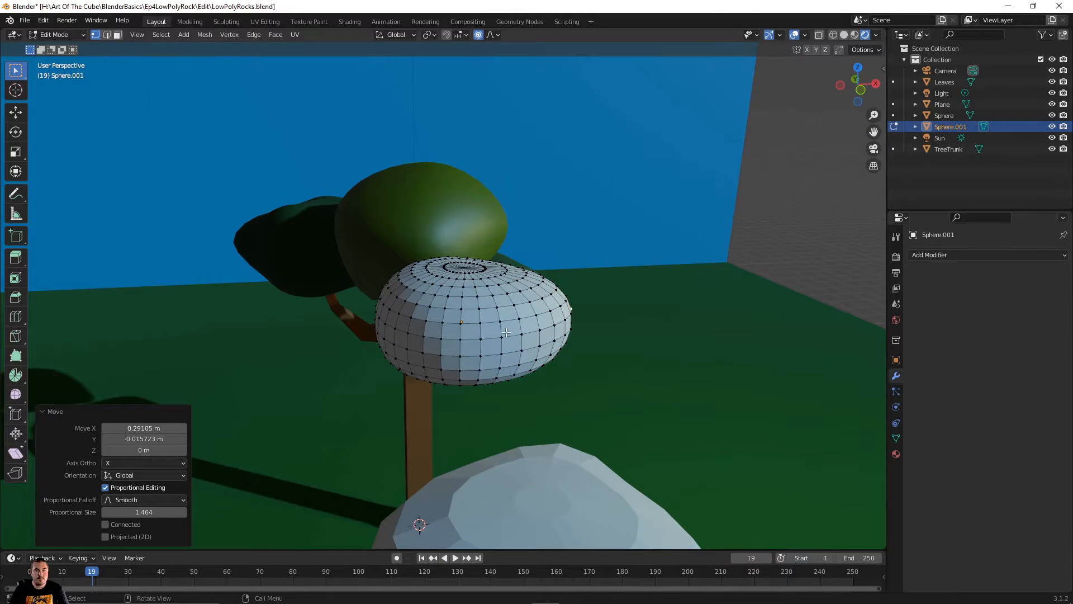
{"action": "left_click", "coordinate": [502, 353]}
{"action": "key", "text": "g"}
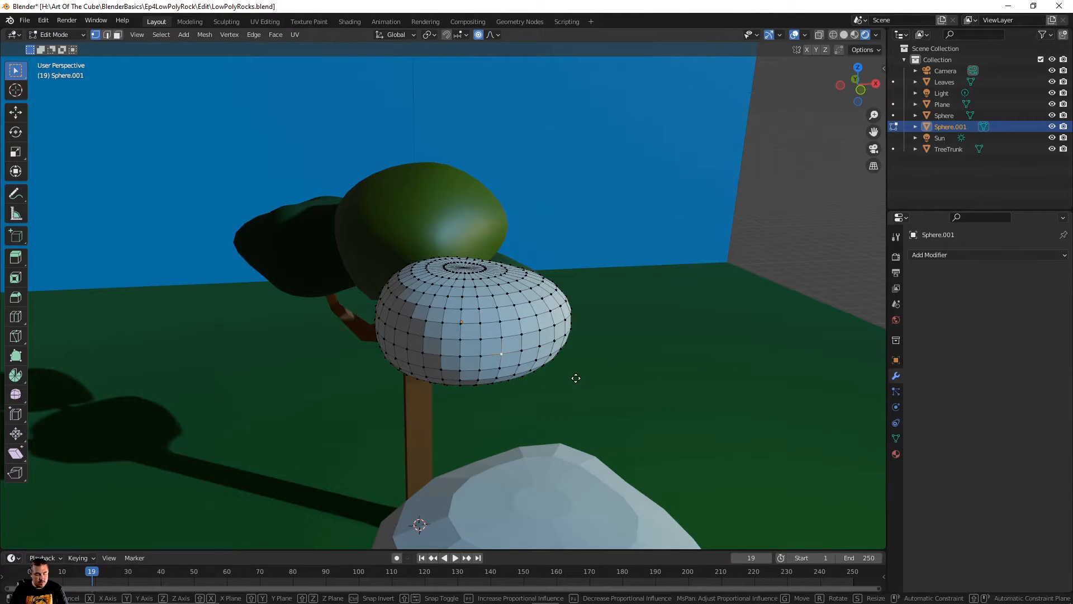
{"action": "left_click", "coordinate": [575, 345]}
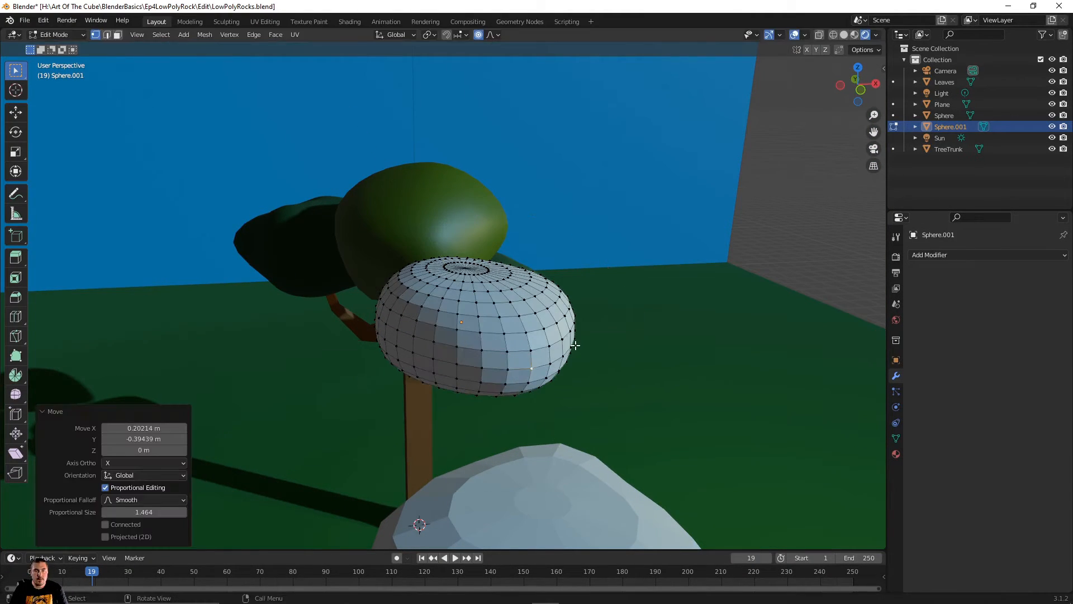
Step: Pull a vertex on the rock's -X side outward about -0.51 m in X and -0.09 m in Y, keeping Z locked
{"action": "middle_click_drag", "start_coordinate": [608, 393], "coordinate": [435, 348]}
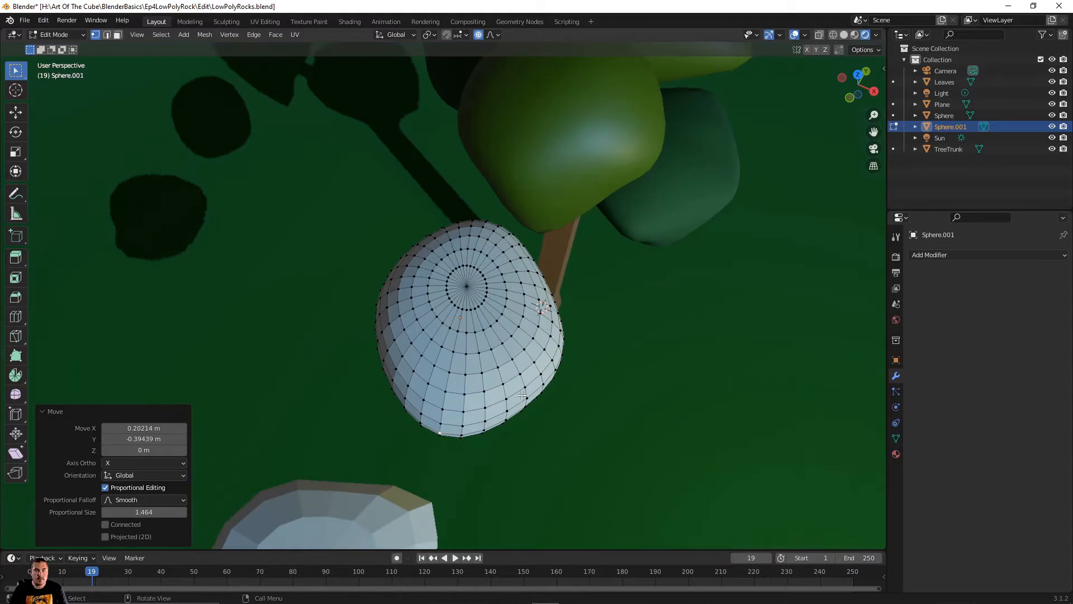
{"action": "left_click", "coordinate": [390, 323]}
{"action": "key", "text": "g"}
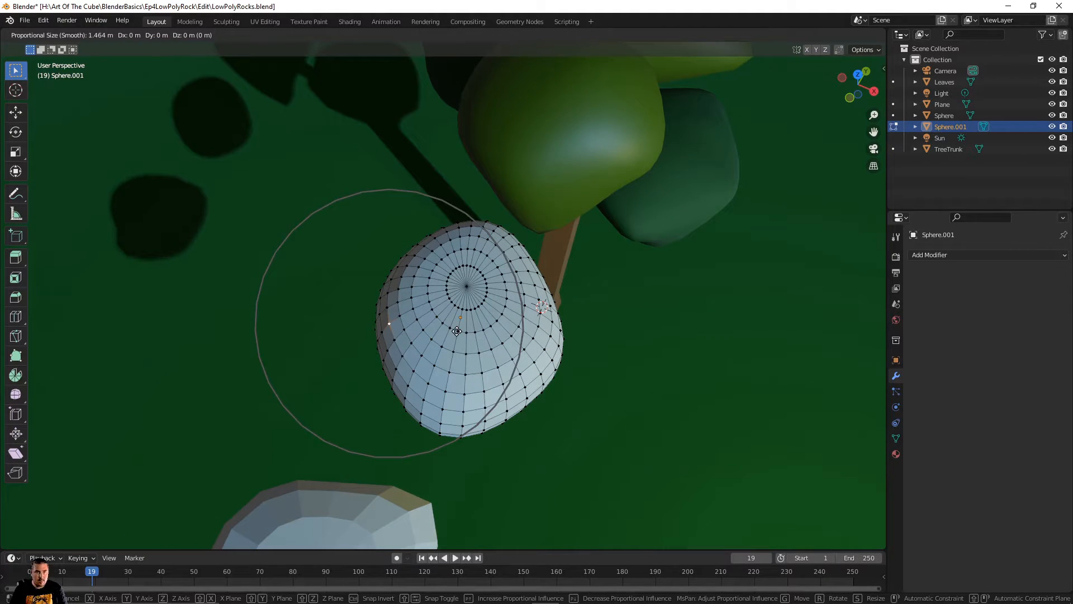
{"action": "left_click", "coordinate": [436, 285]}
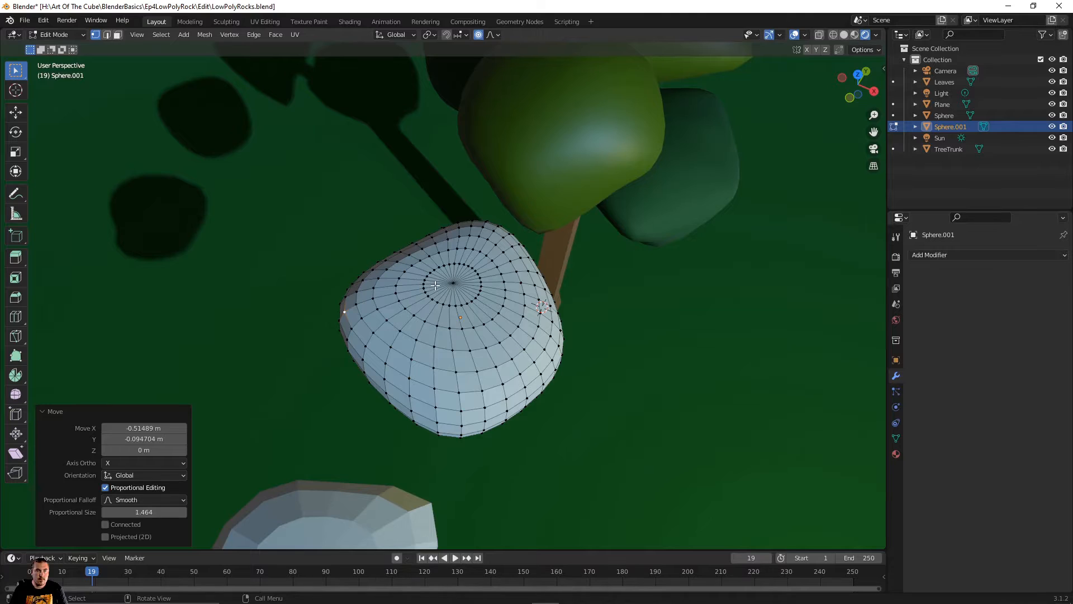
Step: Move a rim vertex between the rock's -X and +Y sides about -0.69 m in X and 0.06 m in Y, keeping Z locked
{"action": "middle_click_drag", "start_coordinate": [423, 288], "coordinate": [416, 251]}
{"action": "left_click", "coordinate": [423, 220]}
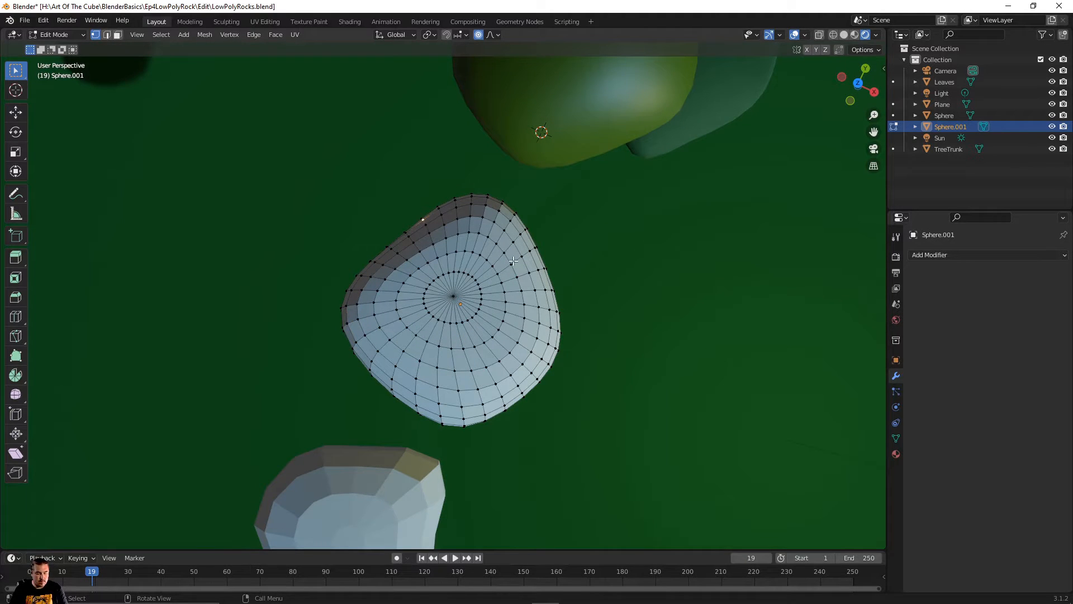
{"action": "key", "text": "g"}
{"action": "left_click", "coordinate": [513, 261]}
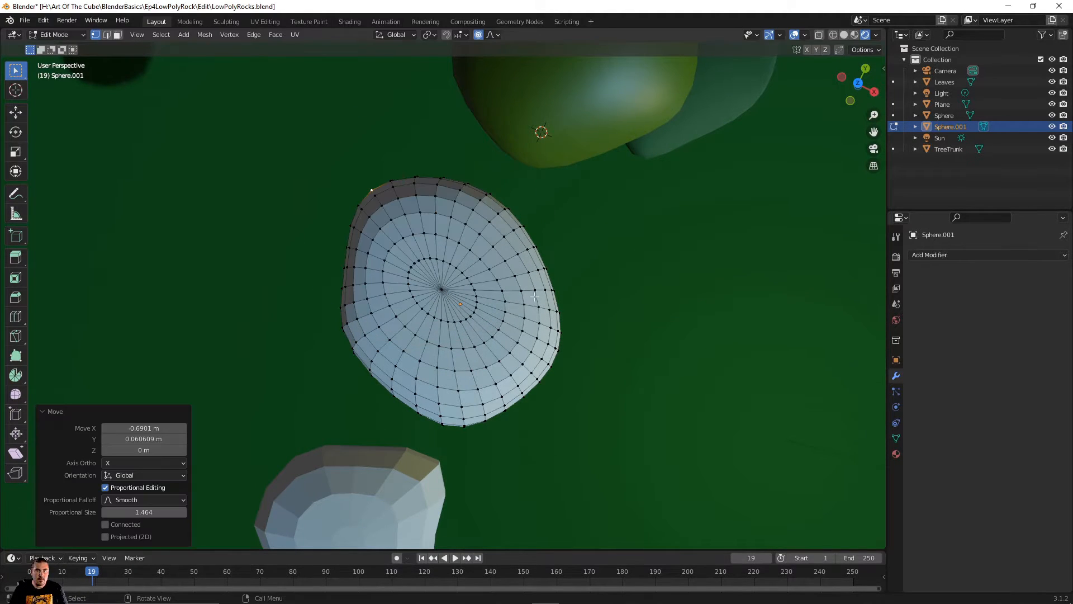
Step: Pull a lower vertex on the rock's +X side outward about 0.67 m in X and 0.20 m in Y, keeping Z locked
{"action": "middle_click_drag", "start_coordinate": [513, 263], "coordinate": [515, 360]}
{"action": "left_click", "coordinate": [519, 364]}
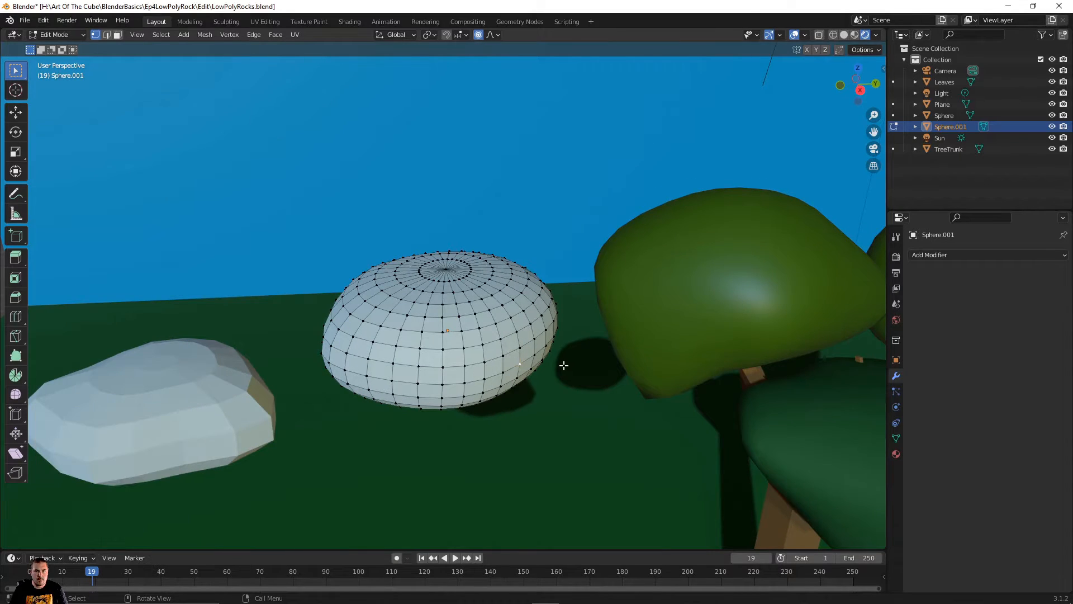
{"action": "key", "text": "g"}
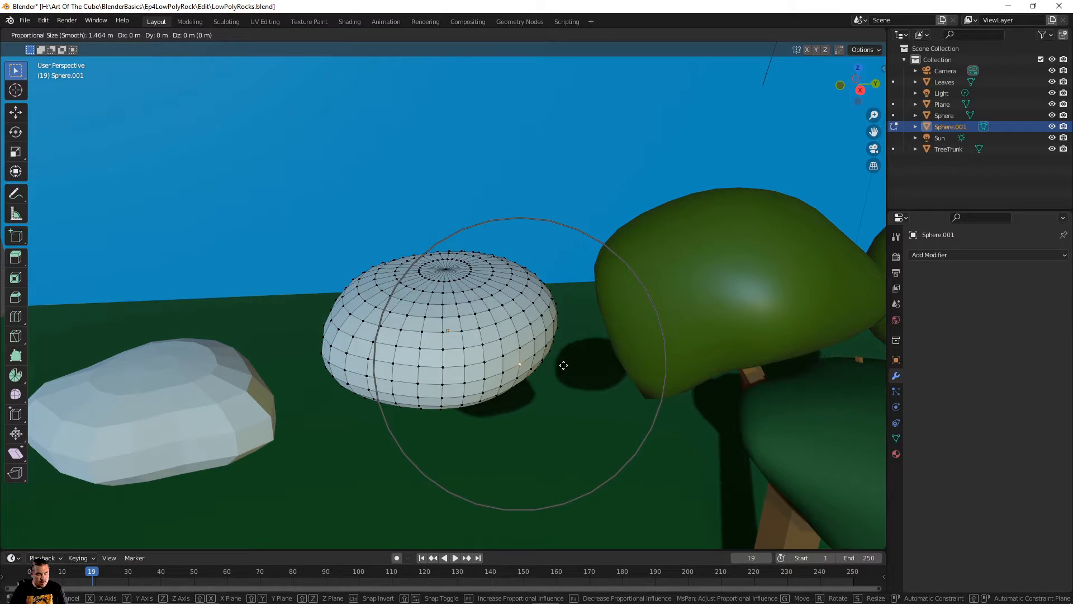
{"action": "left_click", "coordinate": [603, 396]}
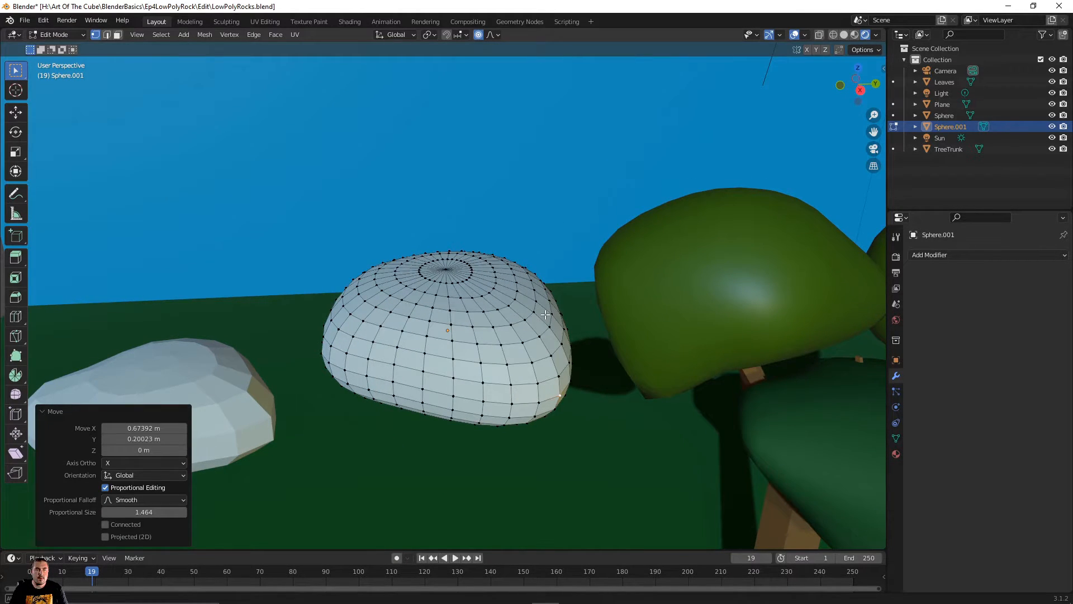
Step: Push a vertex on the rock's upper surface toward +Y down about 0.34 m along Z with proportional editing
{"action": "middle_click_drag", "start_coordinate": [546, 314], "coordinate": [480, 277]}
{"action": "left_click", "coordinate": [439, 207]}
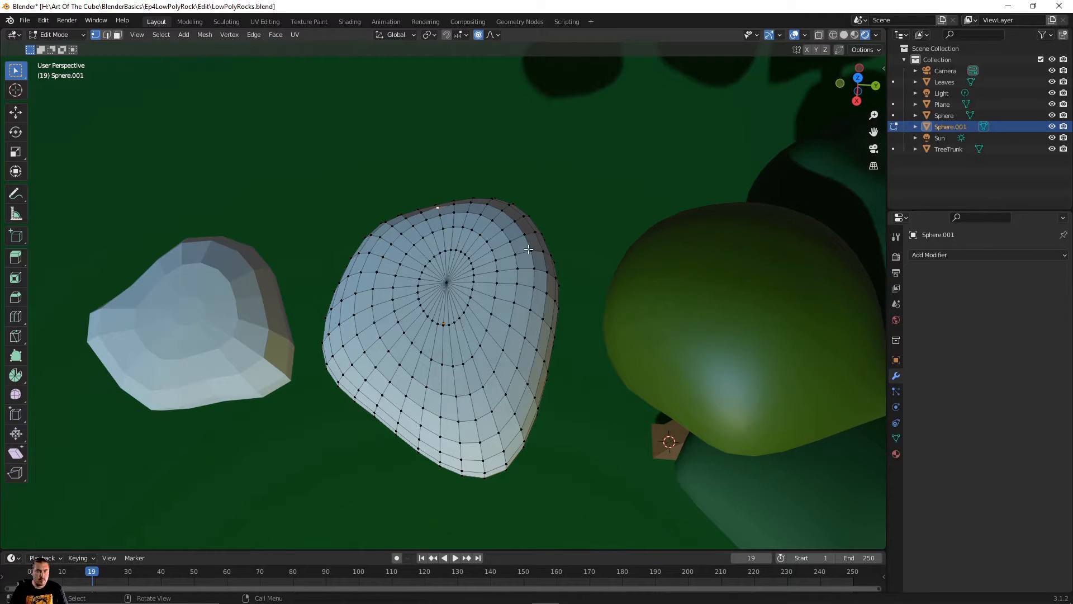
{"action": "middle_click_drag", "start_coordinate": [531, 250], "coordinate": [498, 240]}
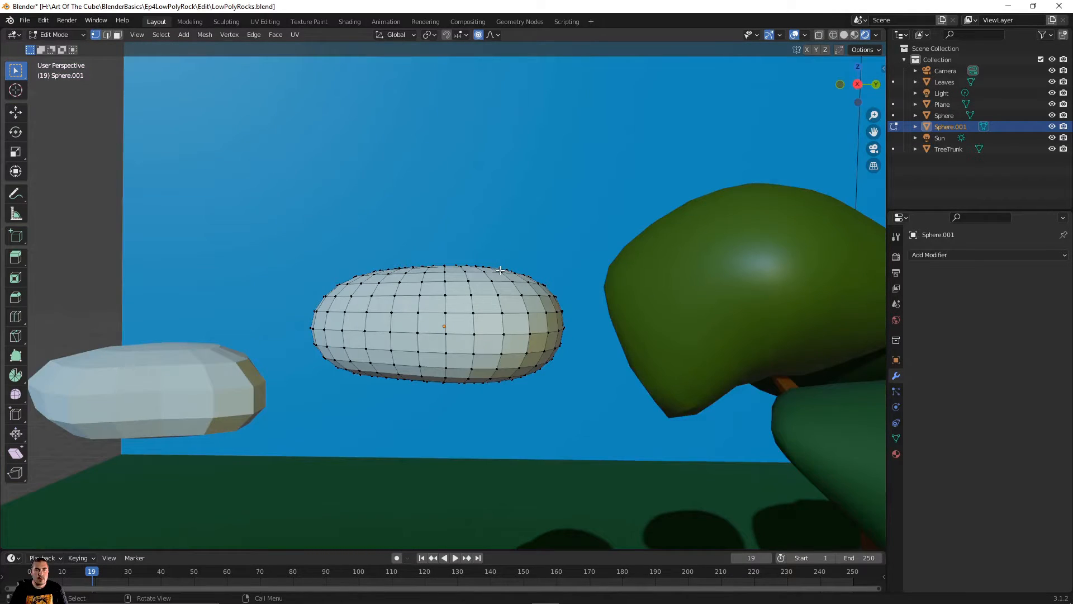
{"action": "key", "text": "g"}
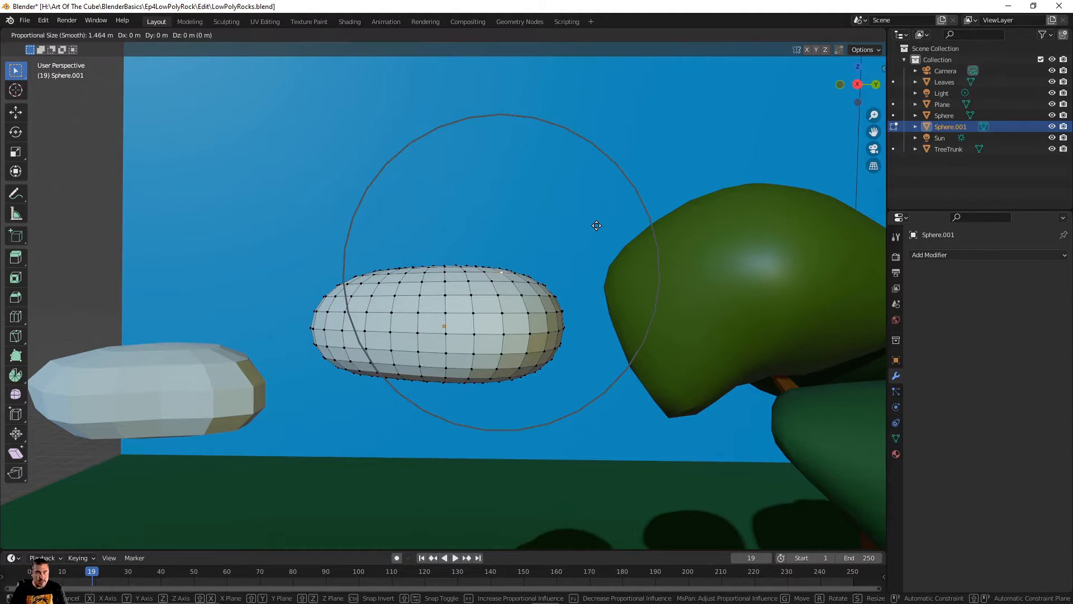
{"action": "key", "text": "z"}
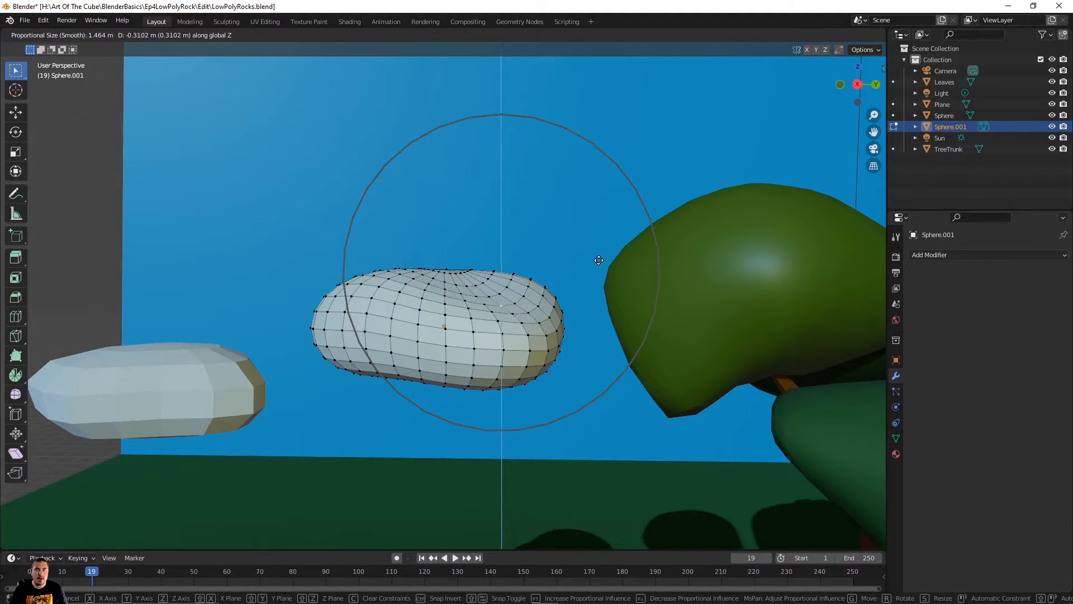
{"action": "left_click", "coordinate": [598, 262]}
Step: Lower an upper vertex on the rock's -X flank about 0.23 m along Z with proportional editing
{"action": "middle_click_drag", "start_coordinate": [599, 261], "coordinate": [424, 306]}
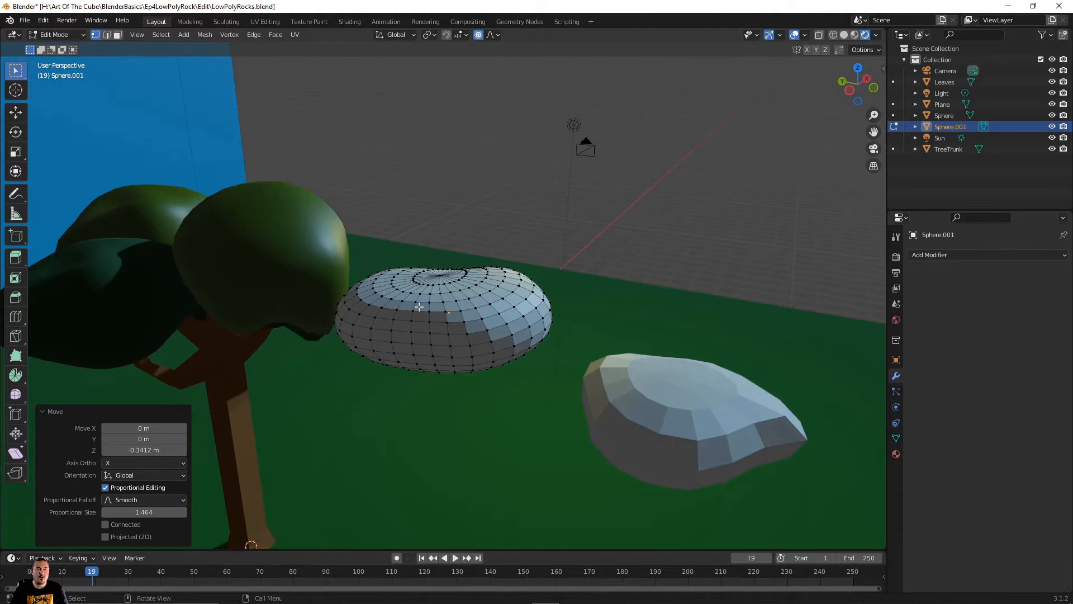
{"action": "left_click", "coordinate": [413, 310], "text": "shift"}
{"action": "key", "text": "g"}
{"action": "key", "text": "z"}
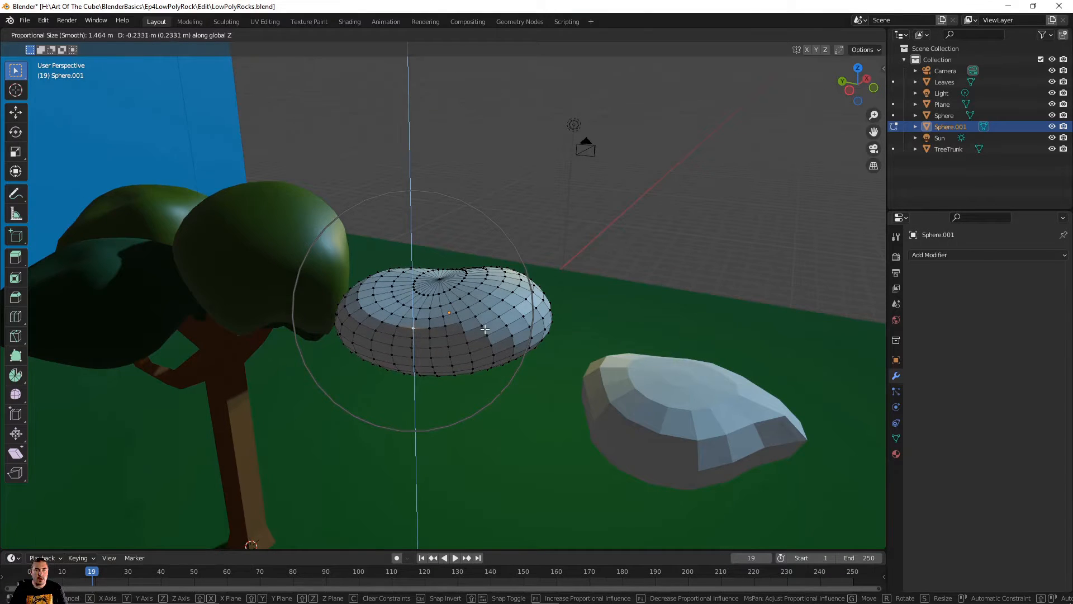
{"action": "left_click", "coordinate": [484, 332]}
Step: Return the second rock to Object Mode and add a Decimate modifier to it
{"action": "middle_click_drag", "start_coordinate": [486, 333], "coordinate": [531, 335]}
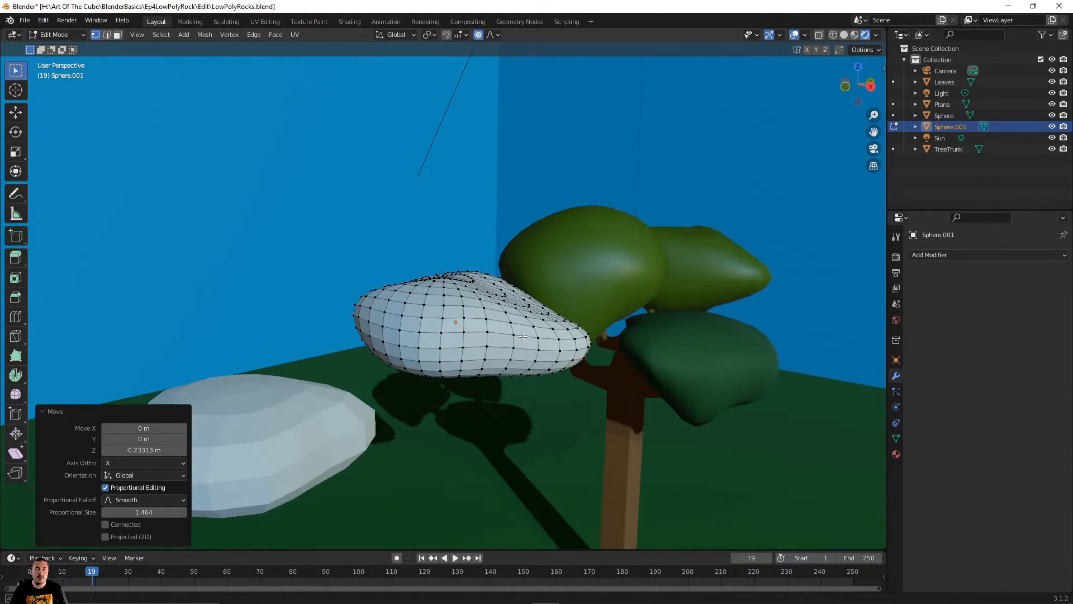
{"action": "scroll", "coordinate": [532, 335], "scroll_direction": "down", "scroll_amount": 8}
{"action": "middle_click_drag", "start_coordinate": [606, 335], "coordinate": [514, 338]}
{"action": "scroll", "coordinate": [513, 338], "scroll_direction": "up", "scroll_amount": 2}
{"action": "scroll", "coordinate": [514, 338], "scroll_direction": "up", "scroll_amount": 5}
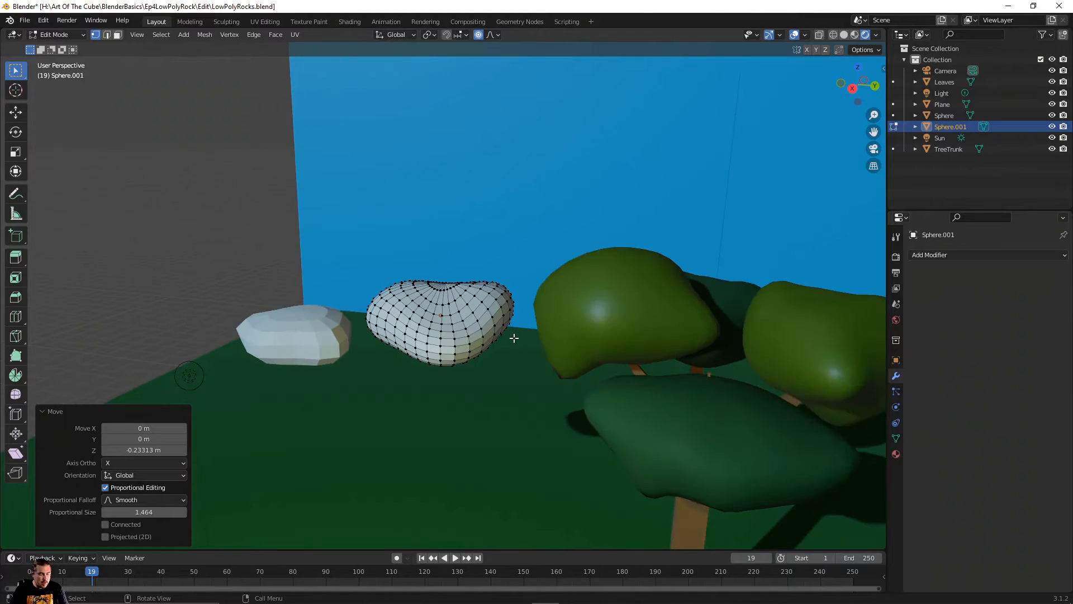
{"action": "key", "text": "Tab"}
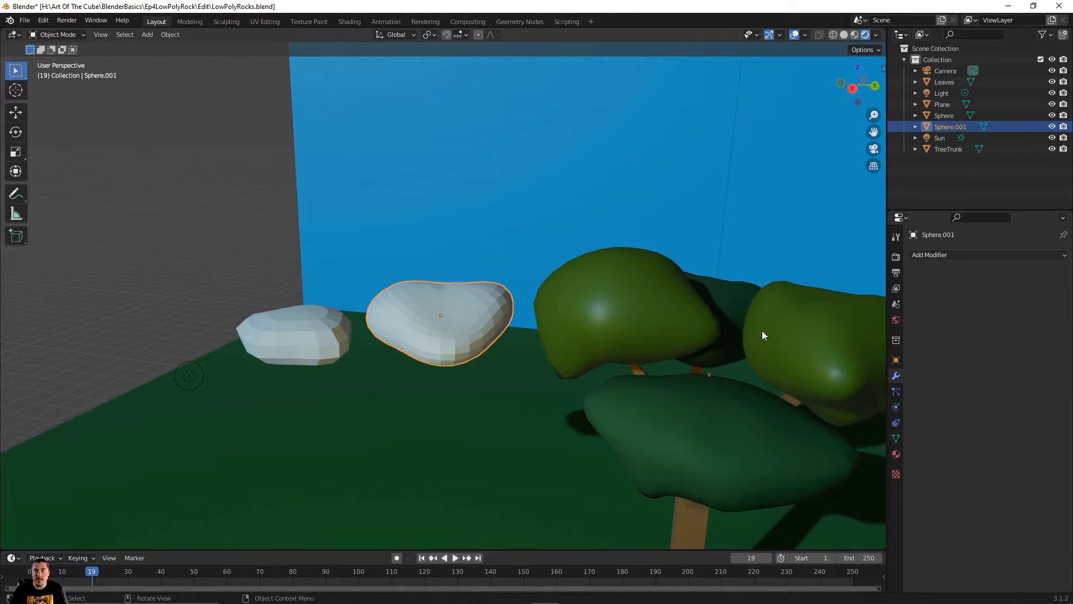
{"action": "left_click", "coordinate": [961, 258]}
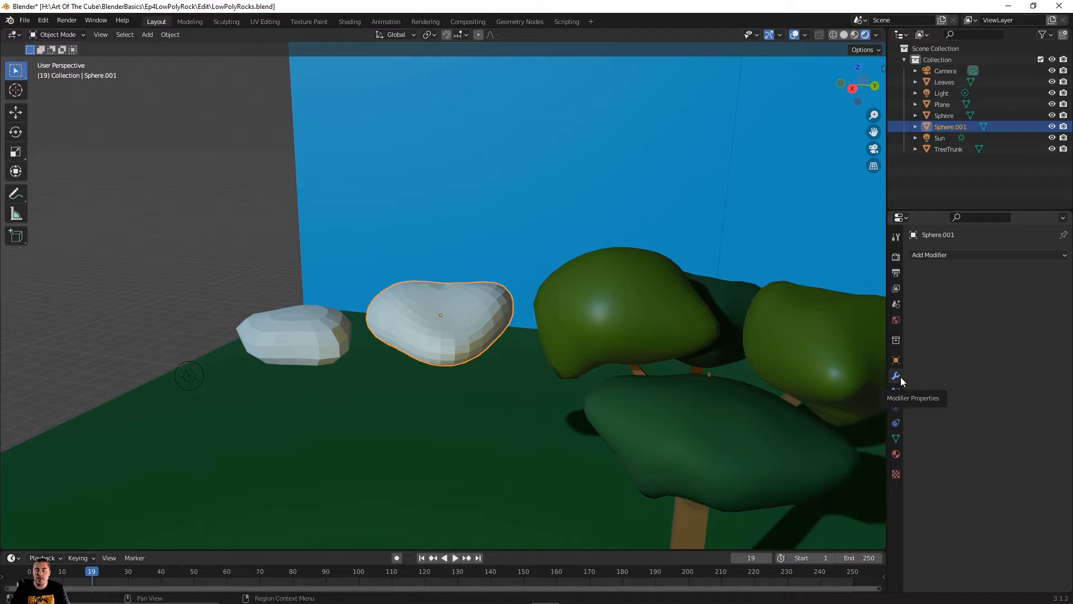
{"action": "left_click", "coordinate": [939, 255]}
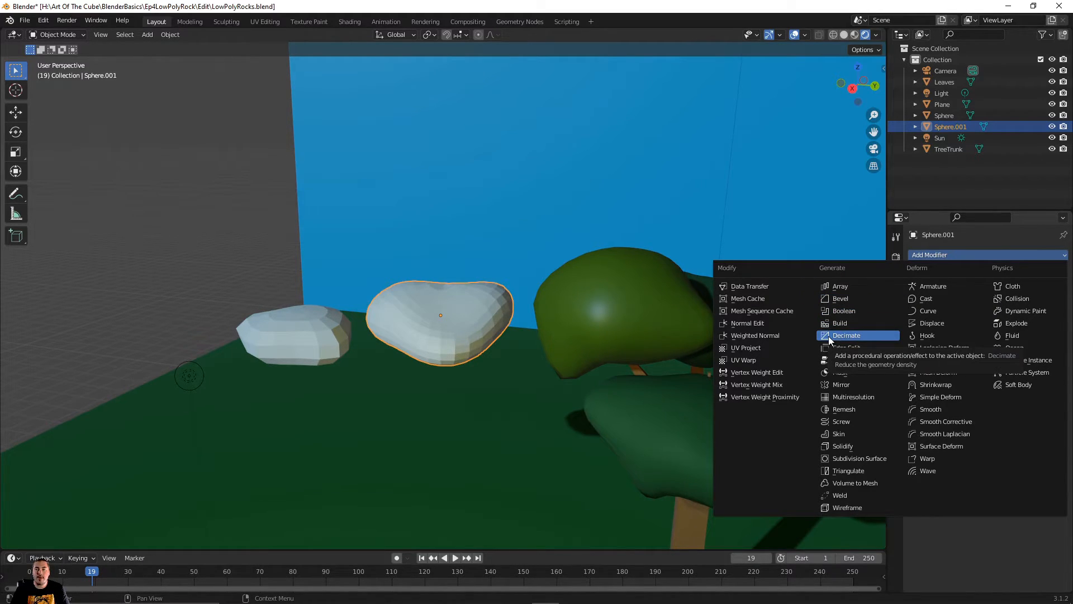
{"action": "left_click", "coordinate": [858, 335]}
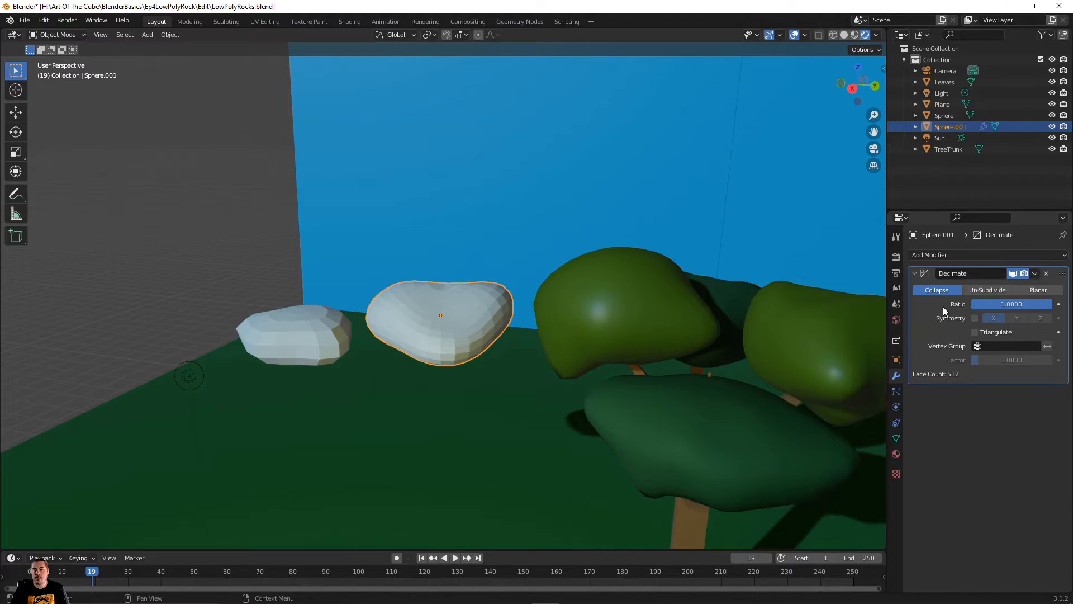
Step: Set the Decimate modifier to Un-Subdivide with 2 iterations and apply it
{"action": "left_click", "coordinate": [979, 292]}
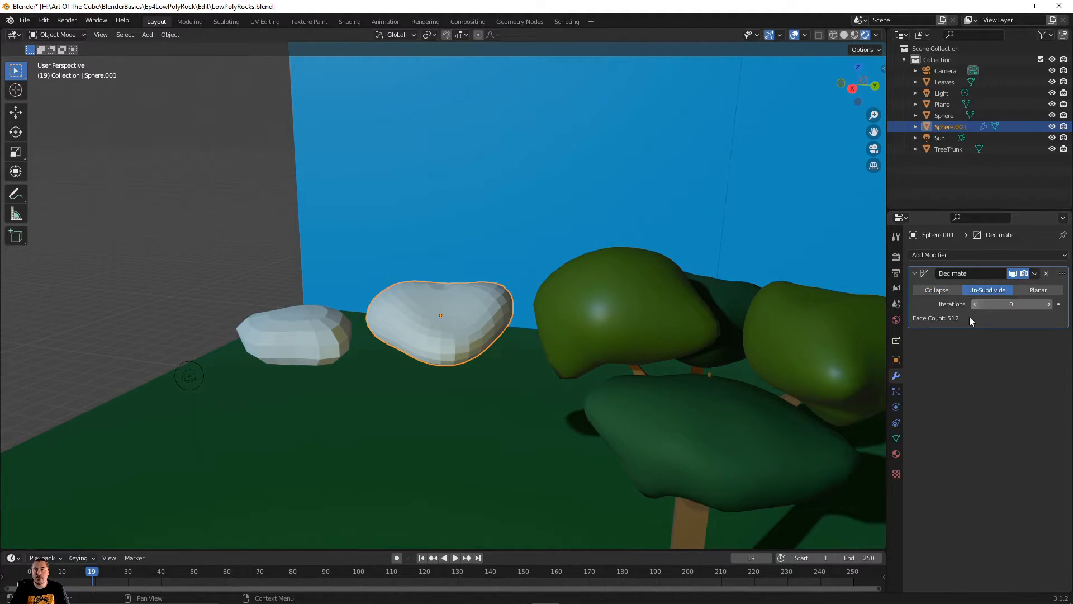
{"action": "left_click", "coordinate": [1049, 304]}
{"action": "left_click", "coordinate": [1049, 305]}
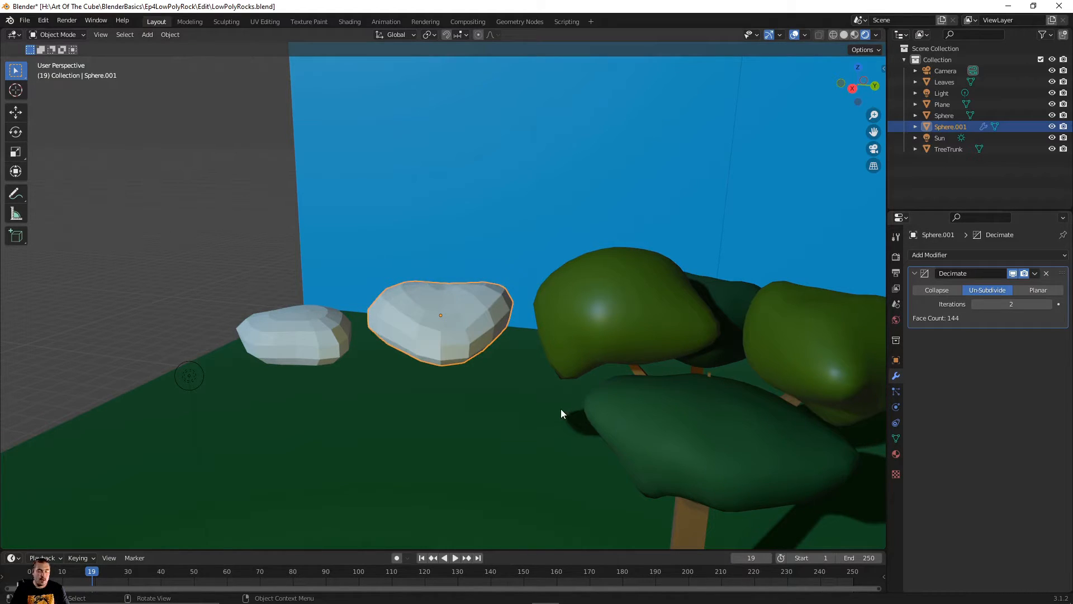
{"action": "left_click", "coordinate": [1035, 273]}
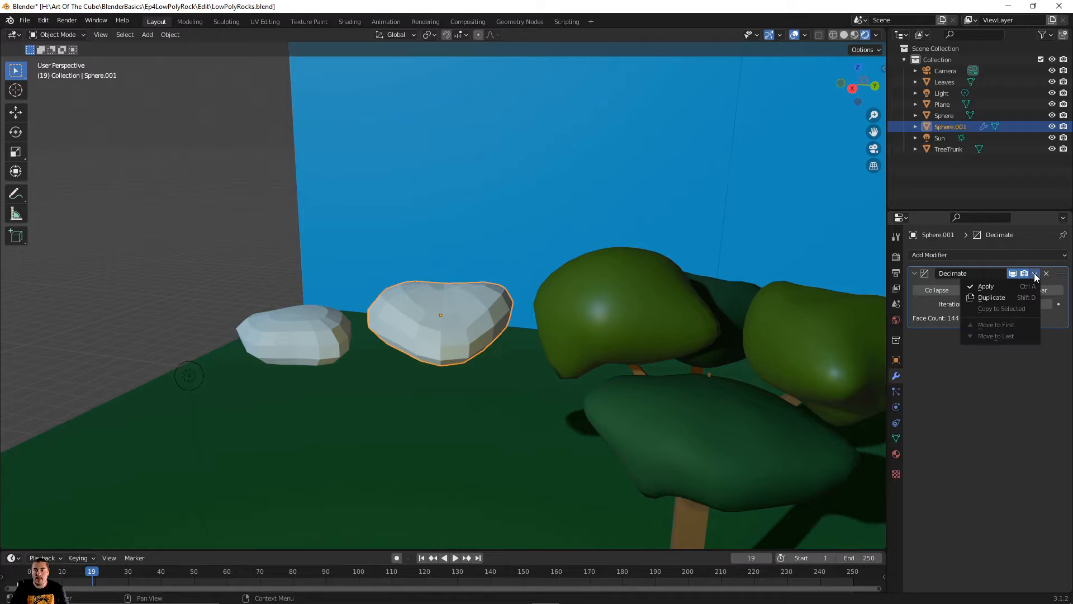
{"action": "left_click", "coordinate": [1028, 286]}
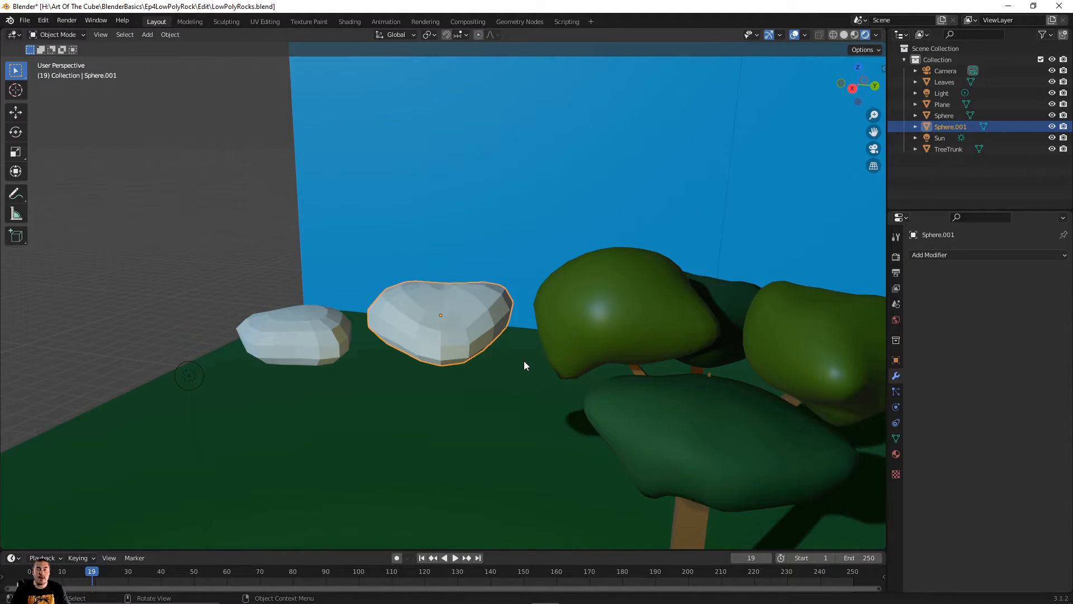
Step: Inspect the decimated rock's shape from several sides and its mesh in Edit Mode, ending in the right orthographic view
{"action": "middle_click_drag", "start_coordinate": [525, 361], "coordinate": [595, 342]}
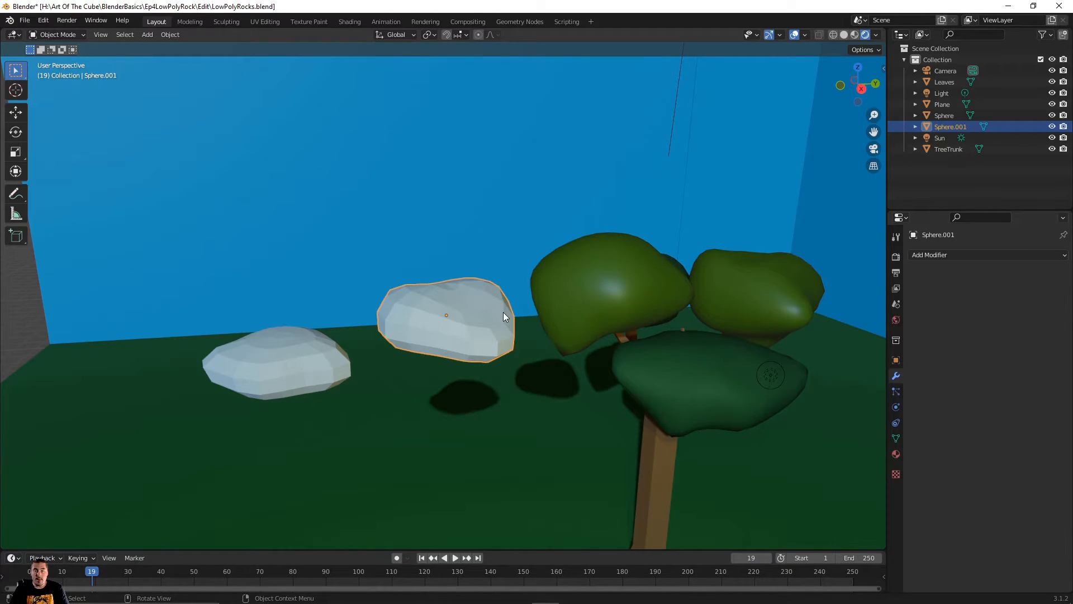
{"action": "middle_click_drag", "start_coordinate": [503, 312], "coordinate": [554, 374]}
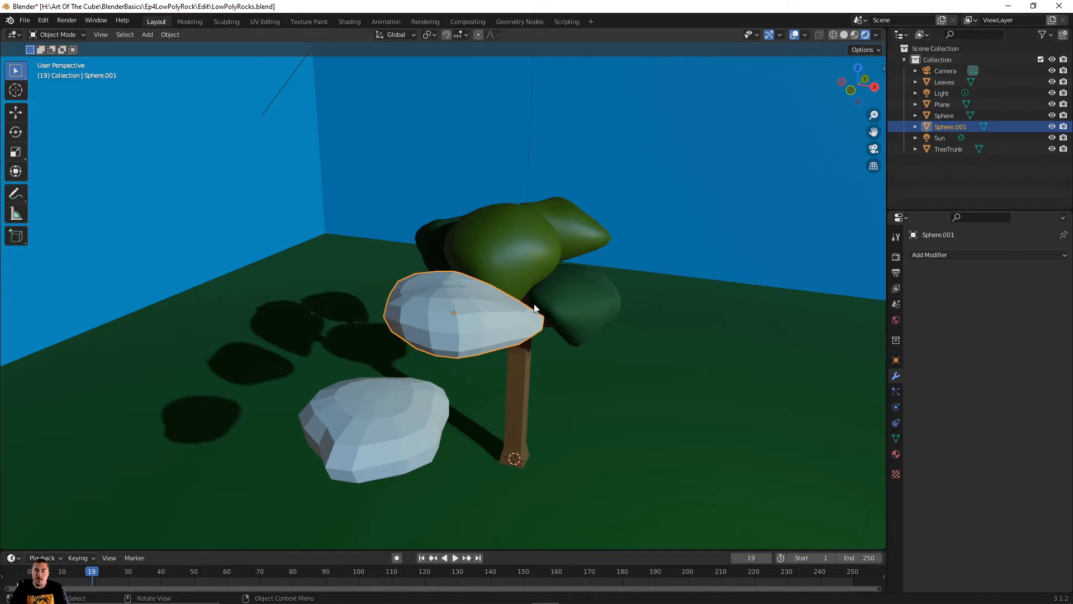
{"action": "middle_click_drag", "start_coordinate": [498, 322], "coordinate": [467, 313]}
{"action": "key", "text": "Tab"}
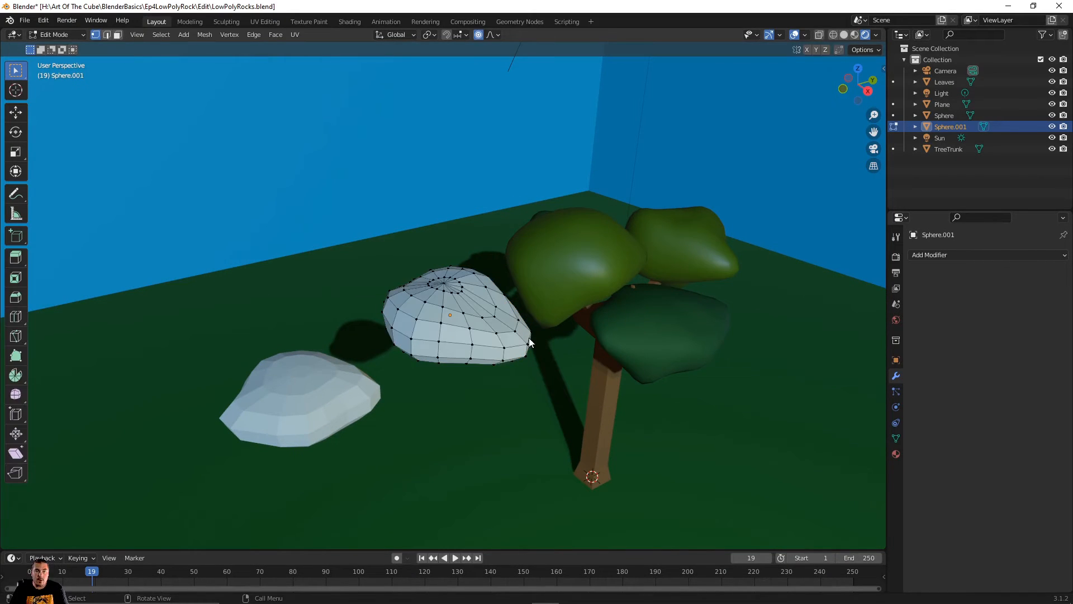
{"action": "key", "text": "Tab"}
{"action": "middle_click_drag", "start_coordinate": [584, 341], "coordinate": [523, 314]}
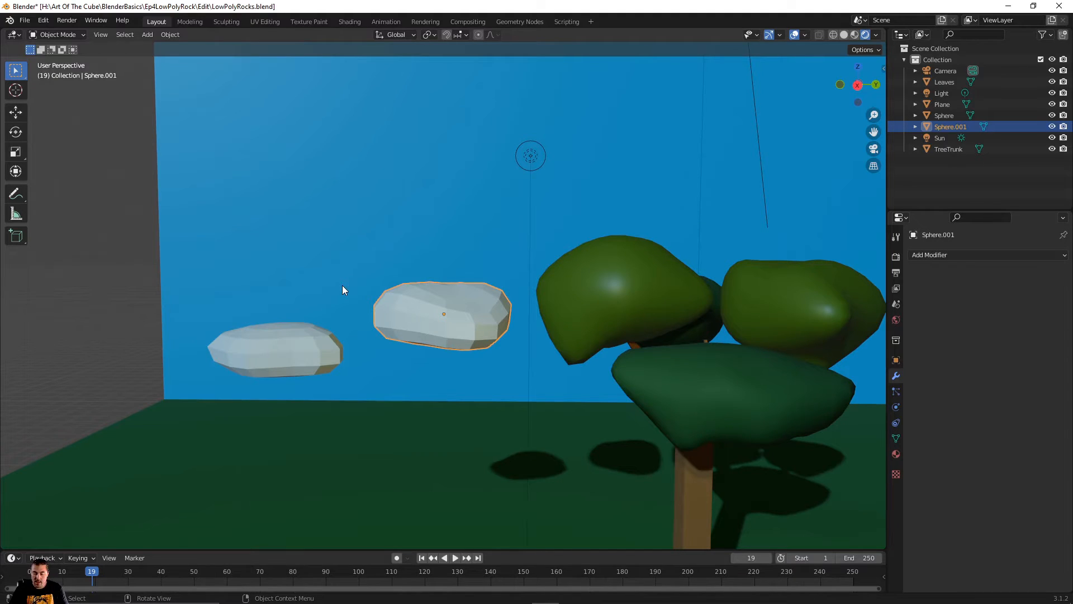
{"action": "key", "text": "KP_3"}
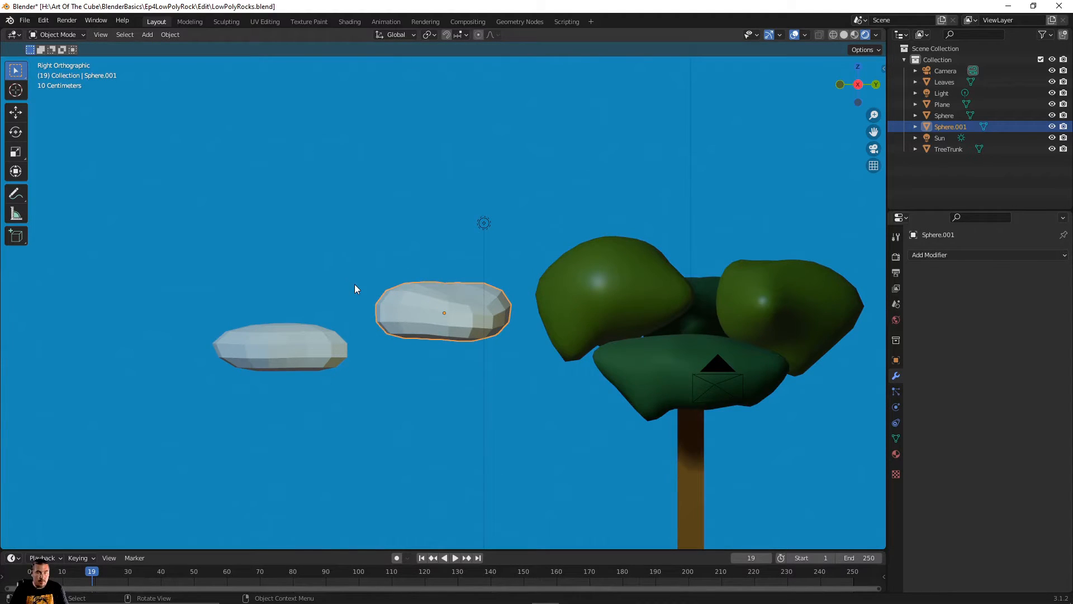
Step: Lower the second rock about 6.1 m along Z onto the ground at the tree's base level
{"action": "middle_click_drag", "start_coordinate": [354, 284], "coordinate": [354, 55]}
{"action": "key", "text": "KP_3"}
{"action": "key", "text": "g"}
{"action": "key", "text": "z"}
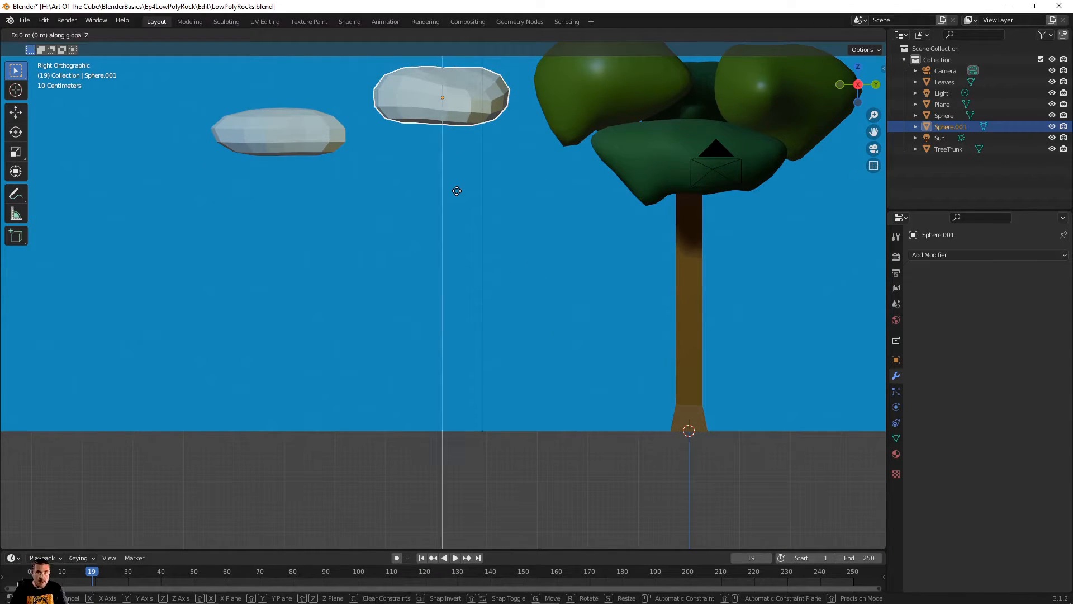
{"action": "left_click", "coordinate": [478, 500]}
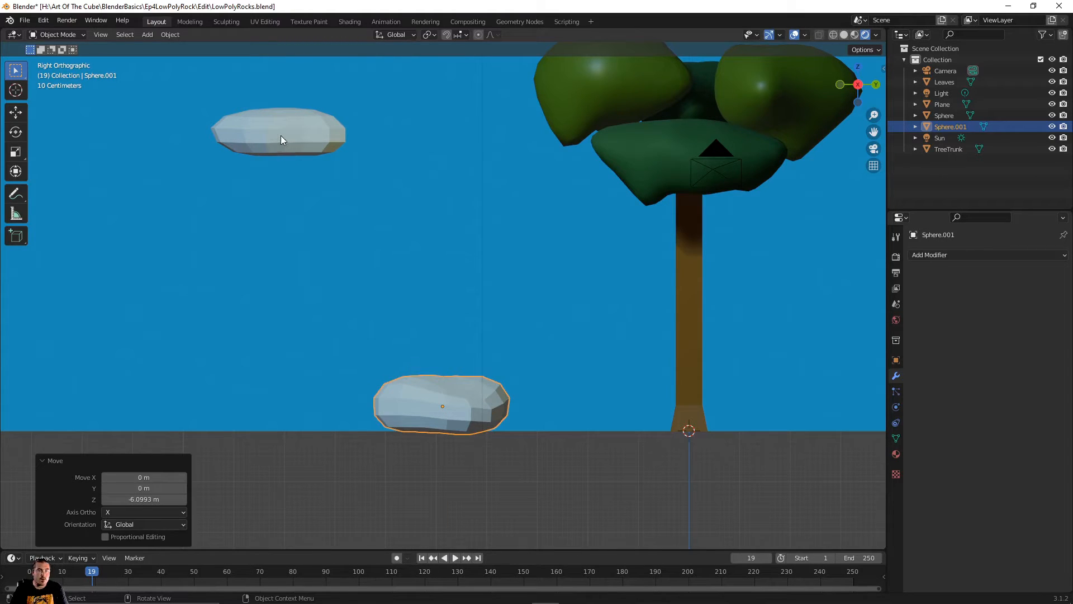
Step: Lower the first rock about 5.46 m along Z so it rests on the ground plane
{"action": "left_click", "coordinate": [338, 139]}
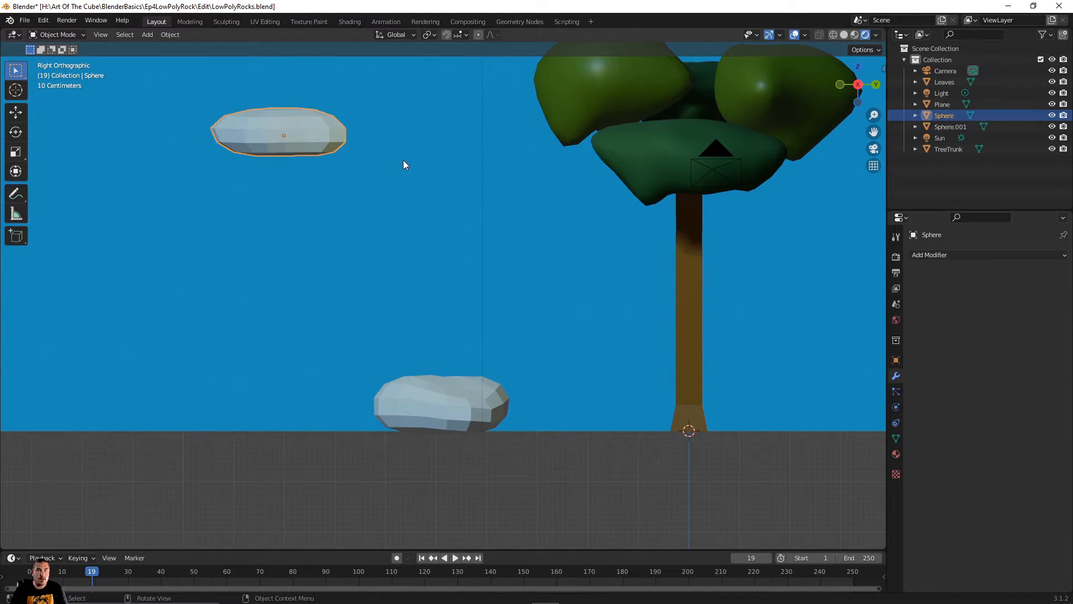
{"action": "key", "text": "g"}
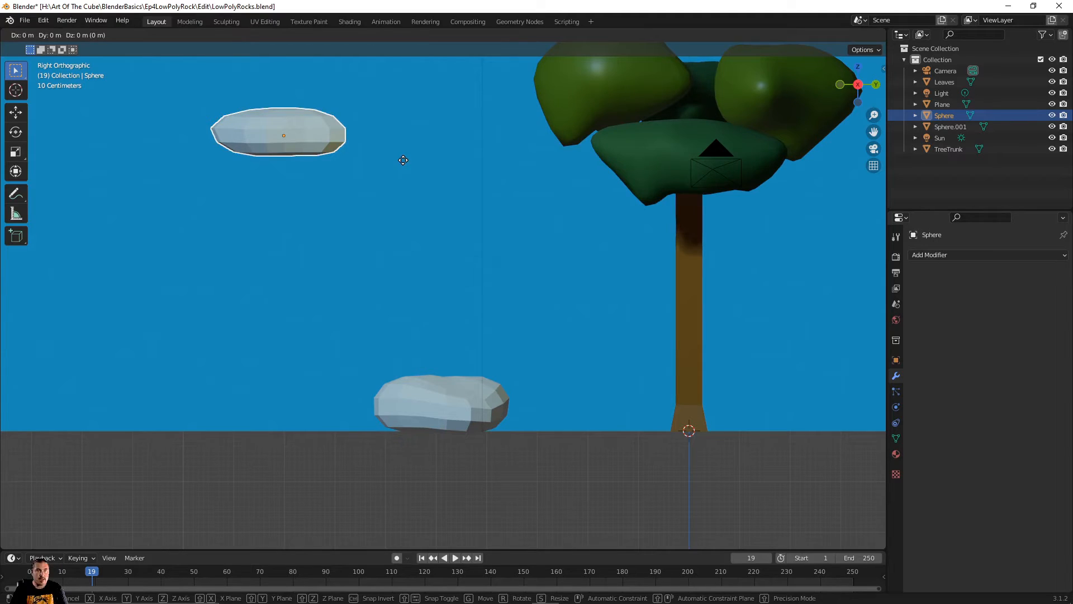
{"action": "key", "text": "z"}
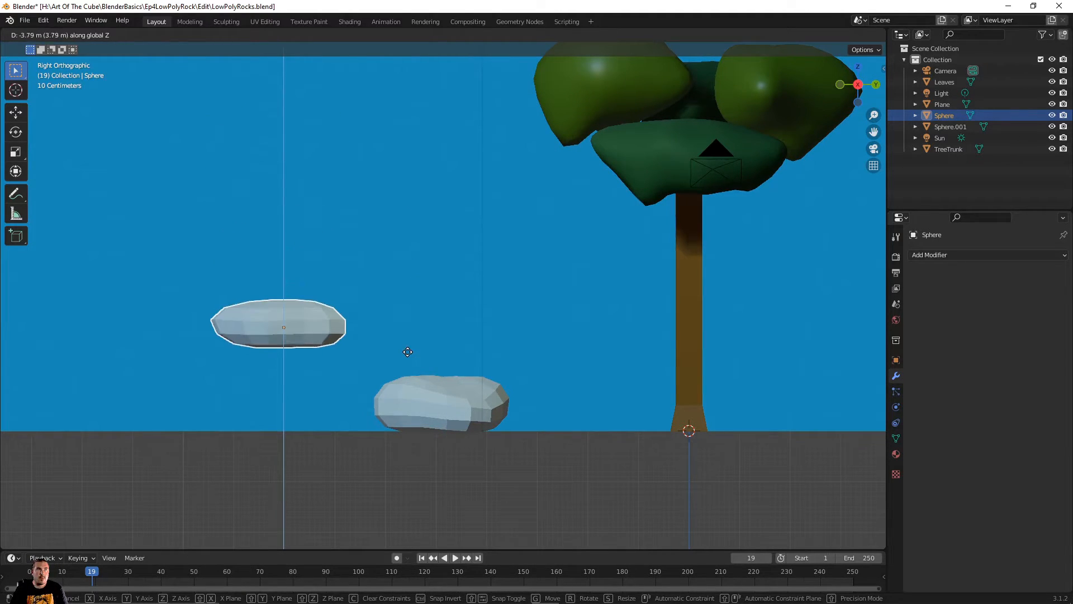
{"action": "left_click", "coordinate": [426, 436]}
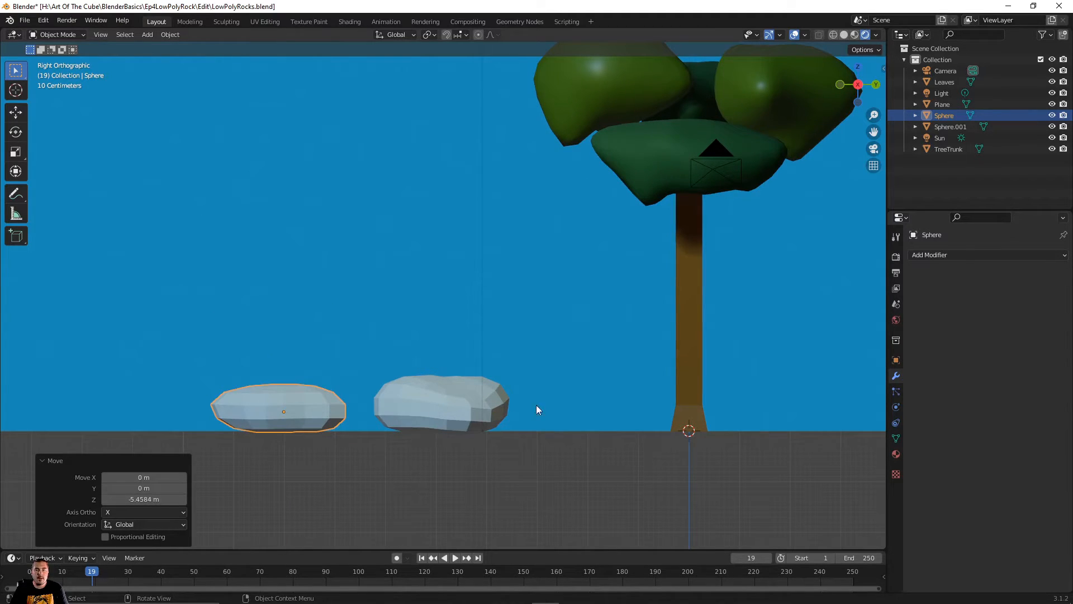
Step: Switch to the top orthographic view and hide the tree's leaves to expose the trunk
{"action": "scroll", "coordinate": [691, 417], "scroll_direction": "up", "scroll_amount": 5}
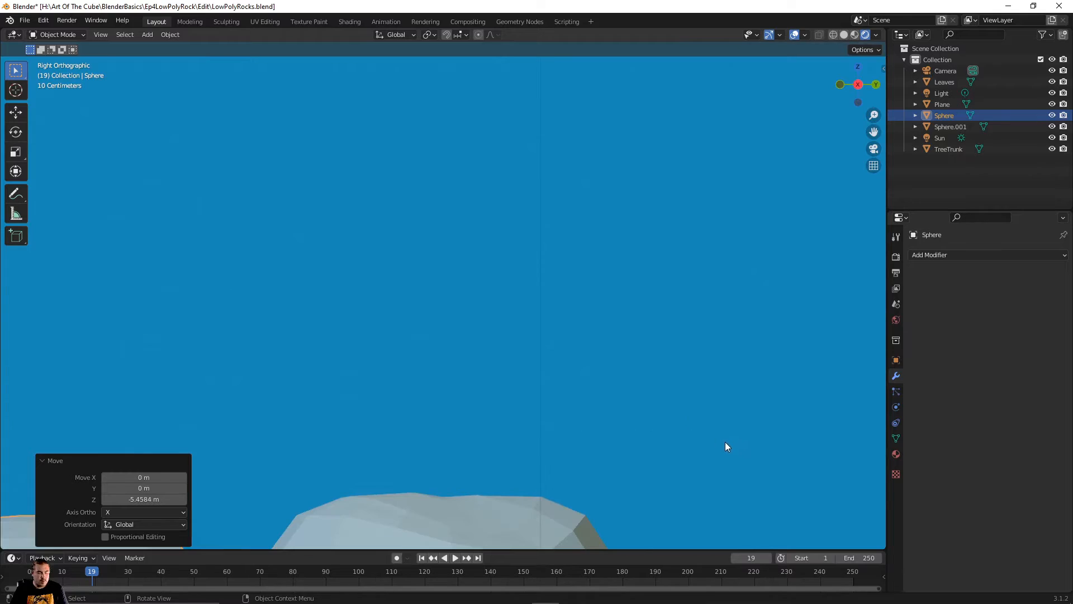
{"action": "middle_click_drag", "start_coordinate": [727, 441], "coordinate": [351, 310], "text": "shift"}
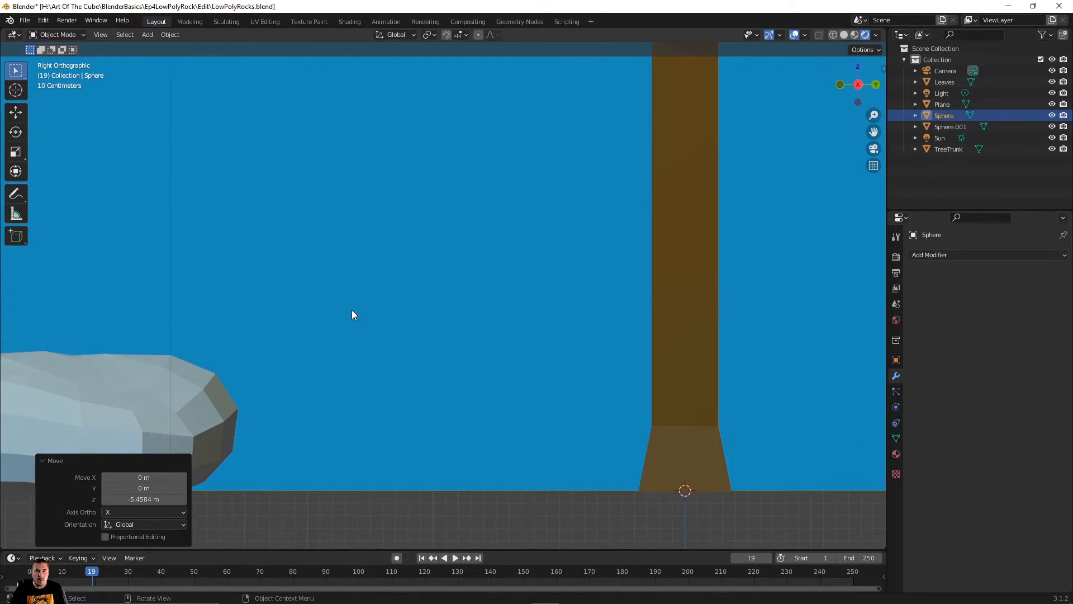
{"action": "scroll", "coordinate": [240, 329], "scroll_direction": "down", "scroll_amount": 4}
{"action": "left_click", "coordinate": [249, 350]}
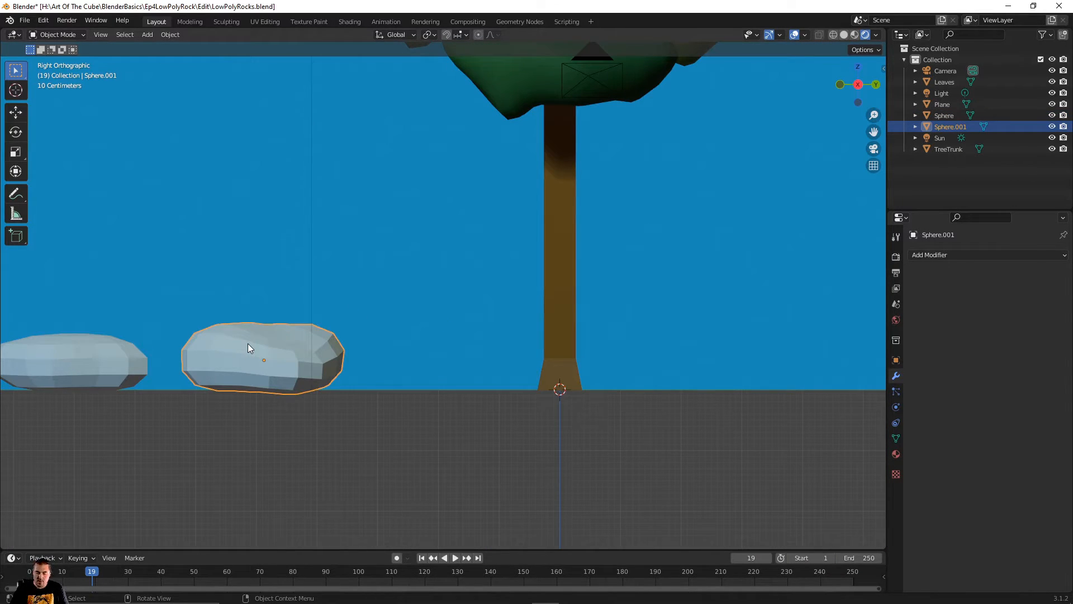
{"action": "key", "text": "KP_7"}
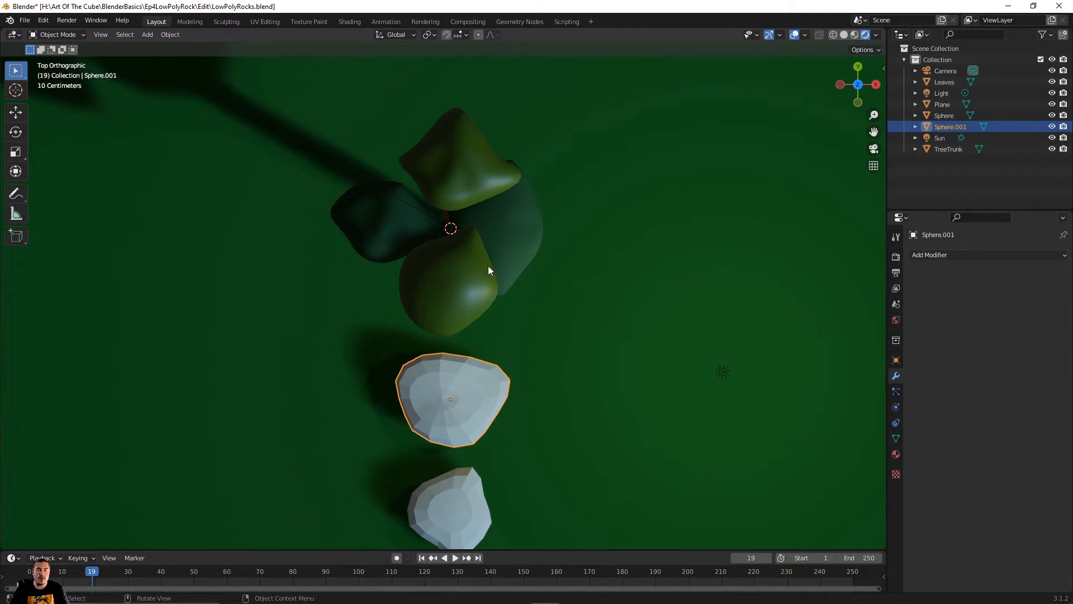
{"action": "left_click", "coordinate": [486, 232]}
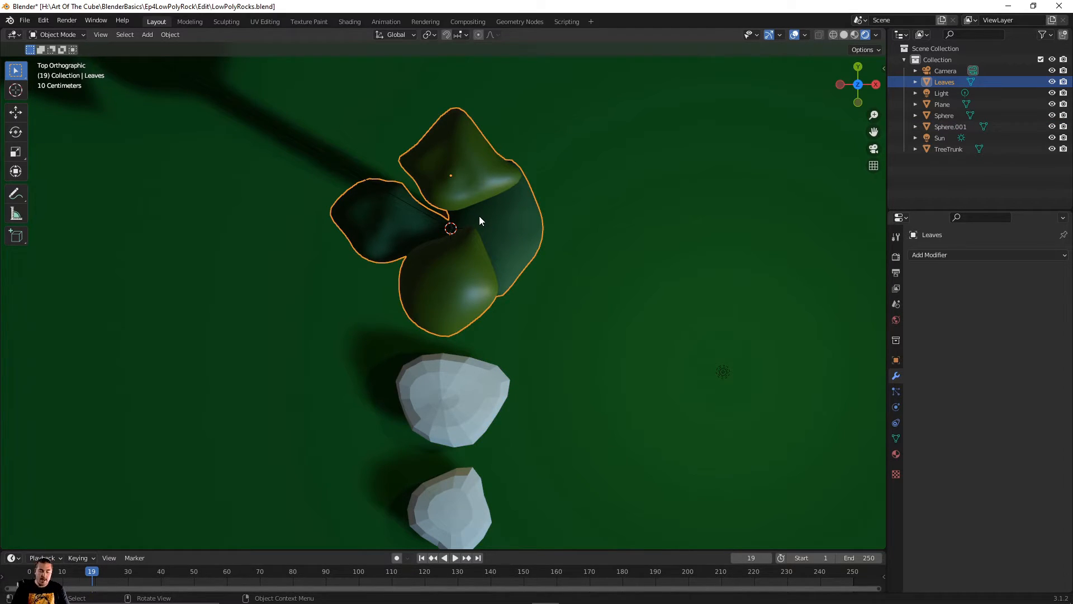
{"action": "key", "text": "h"}
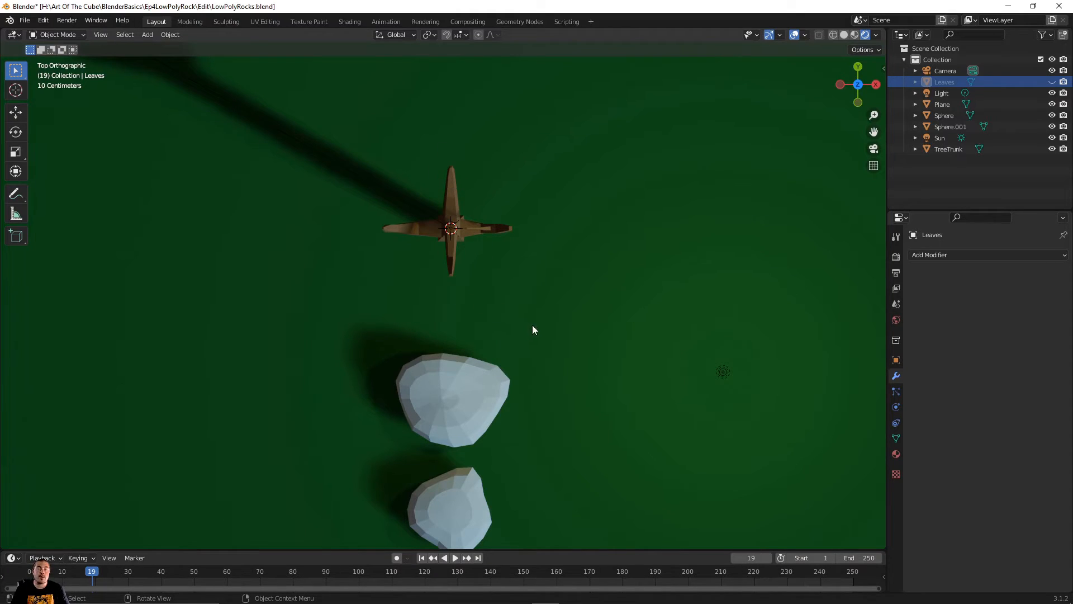
Step: Move the larger rock about 6.17 m along Y and 1 m along X, next to the trunk
{"action": "left_click", "coordinate": [430, 385]}
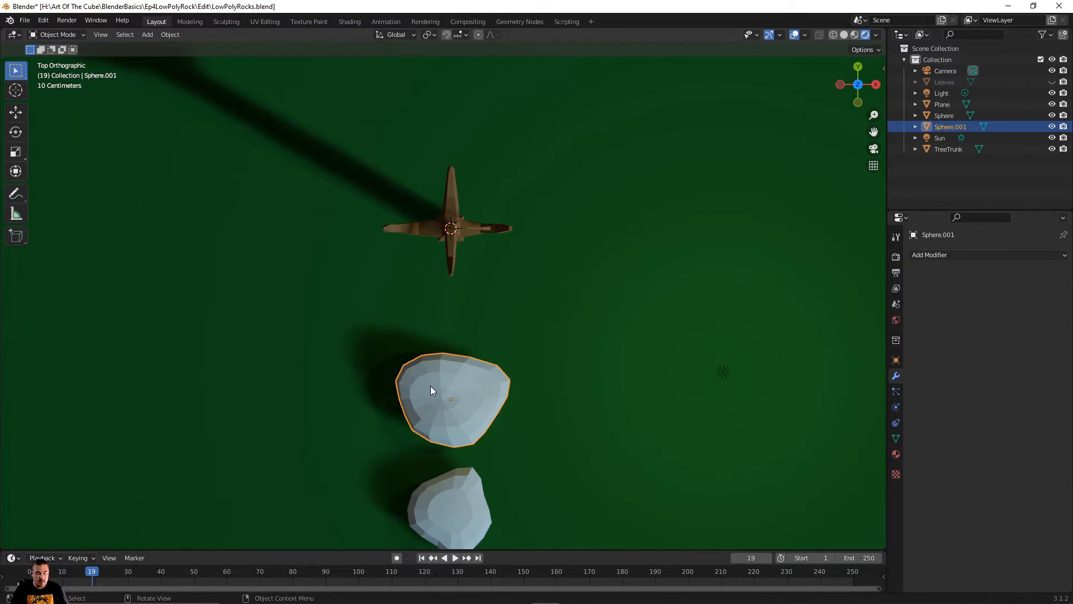
{"action": "key", "text": "g"}
{"action": "key", "text": "y"}
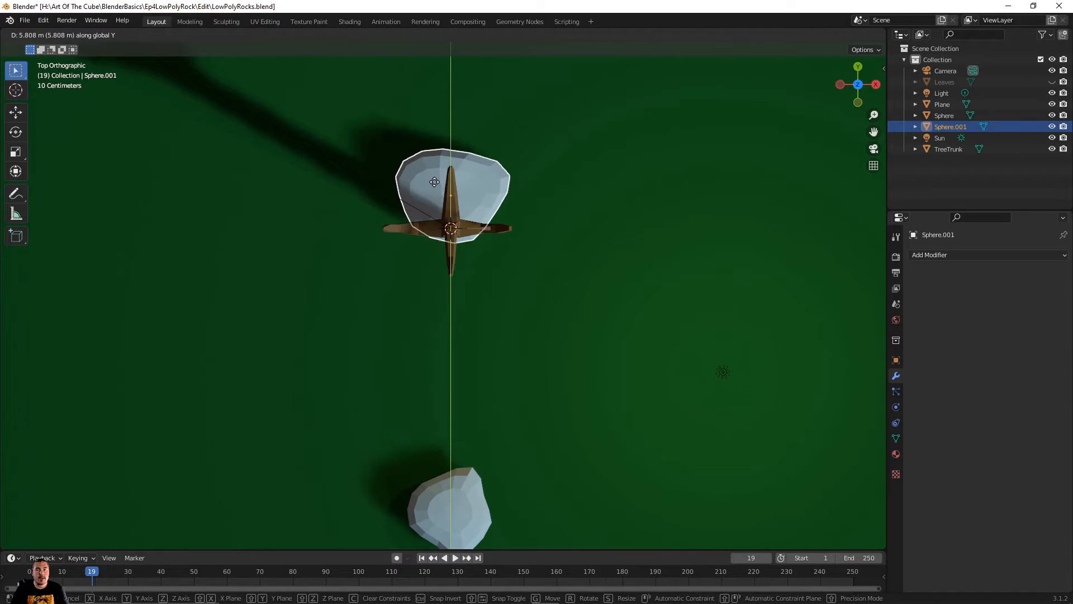
{"action": "left_click", "coordinate": [439, 168]}
{"action": "key", "text": "g"}
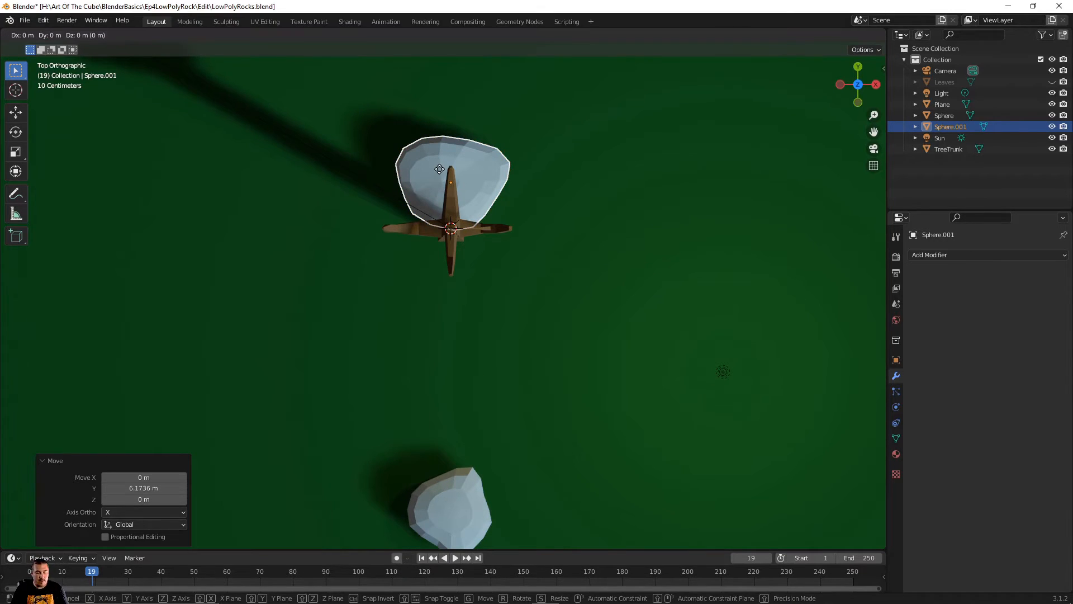
{"action": "left_click", "coordinate": [474, 168]}
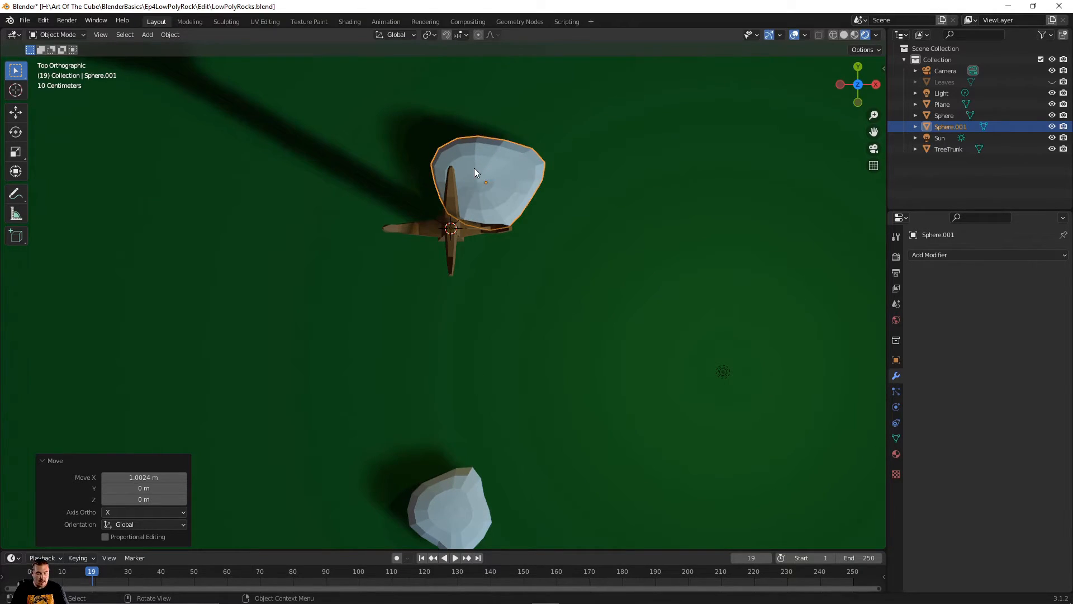
Step: Rotate the larger rock about -51° around the Z axis
{"action": "key", "text": "r"}
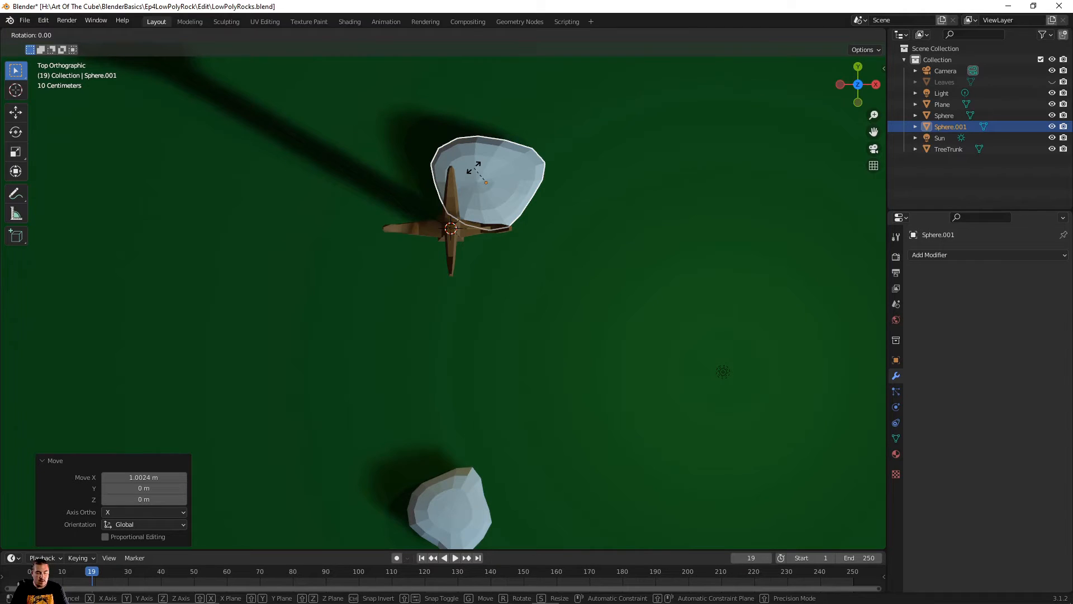
{"action": "key", "text": "z"}
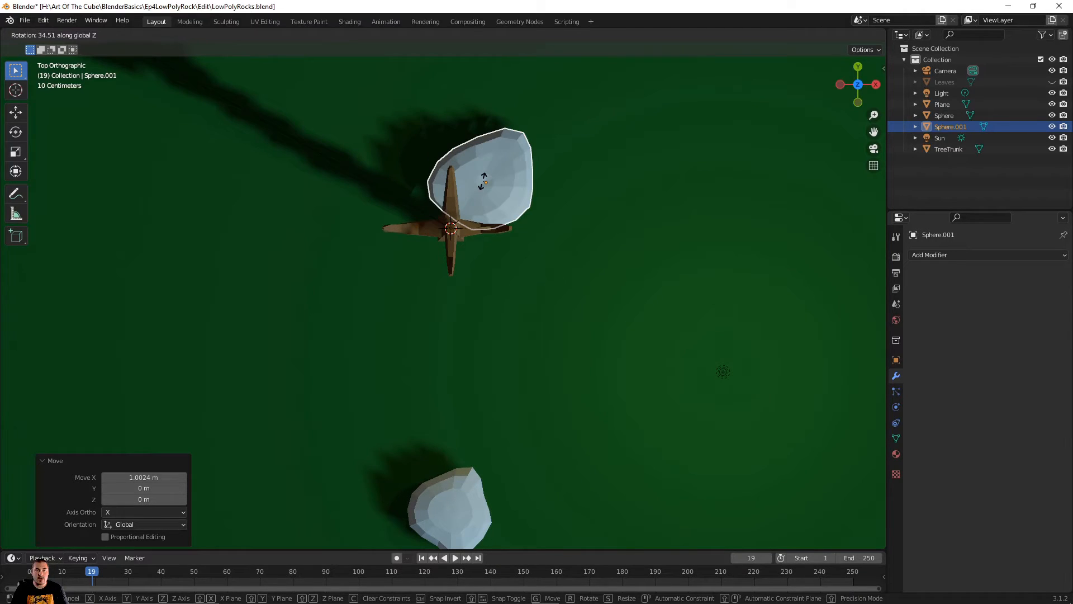
{"action": "left_click", "coordinate": [496, 133]}
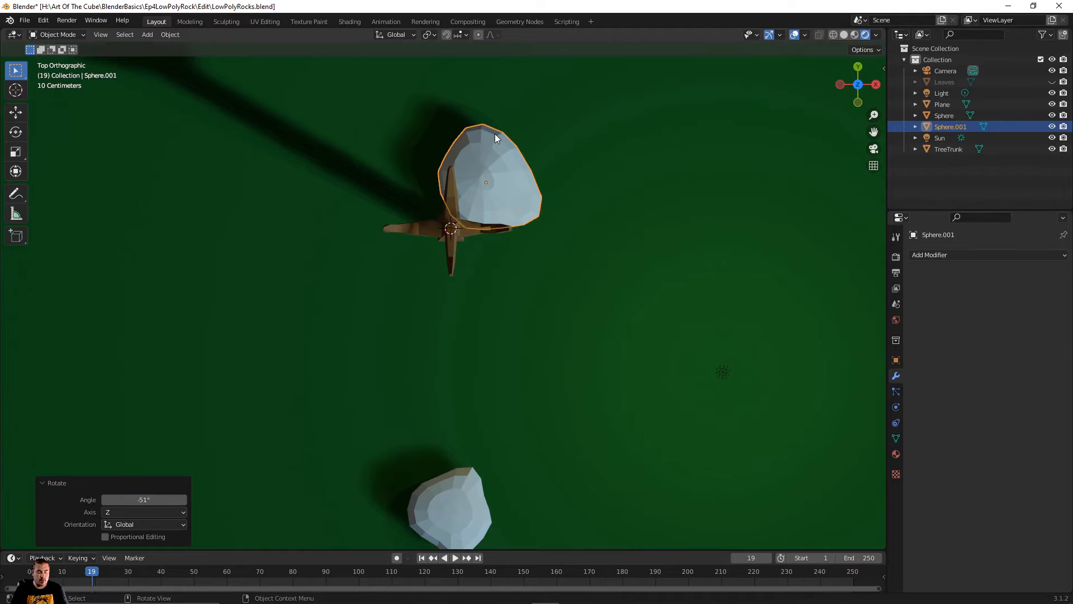
Step: Move the larger rock about -3.25 m along Y to the trunk's other side and rotate it about 5.7° around Z
{"action": "key", "text": "g"}
{"action": "key", "text": "y"}
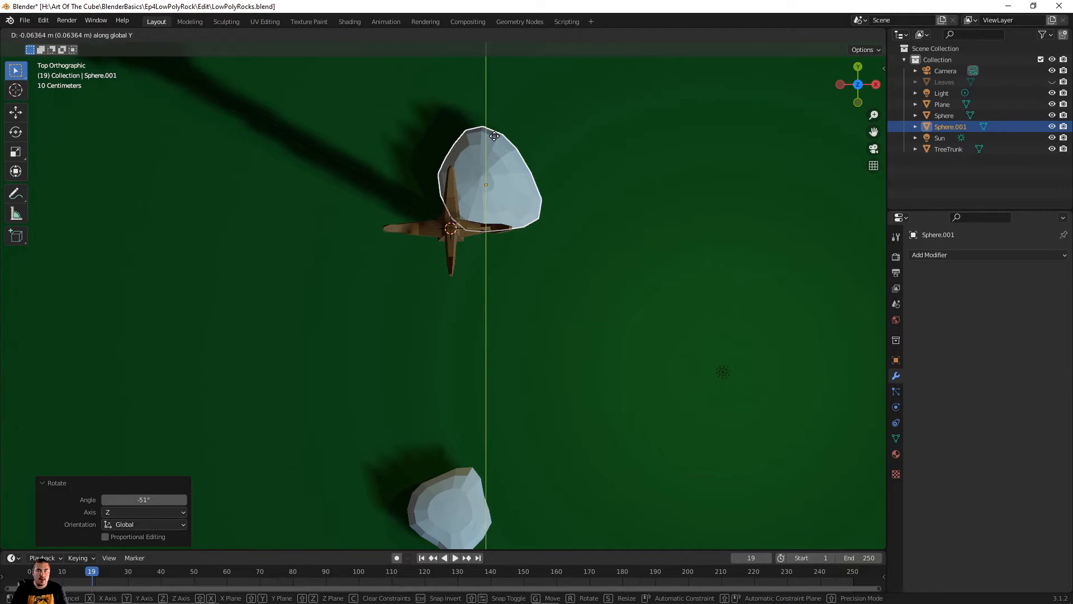
{"action": "left_click", "coordinate": [494, 247]}
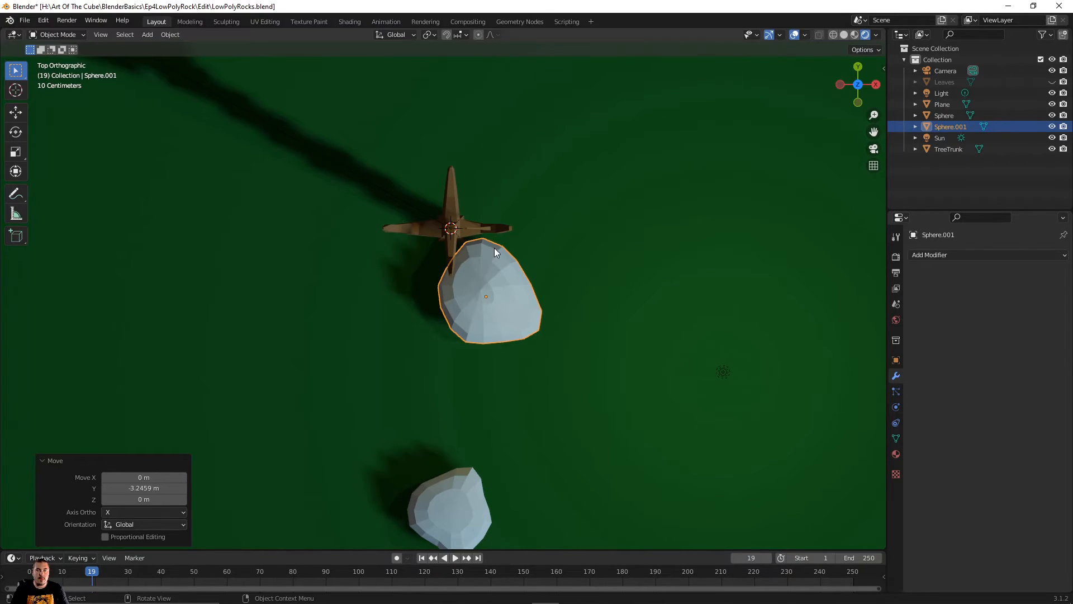
{"action": "key", "text": "r"}
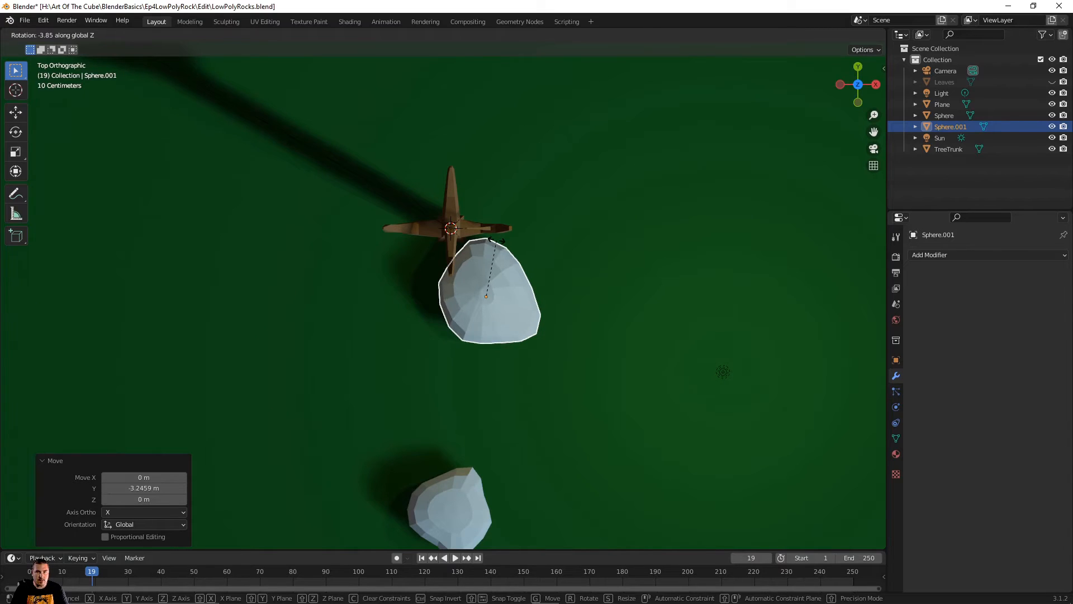
{"action": "left_click", "coordinate": [487, 246]}
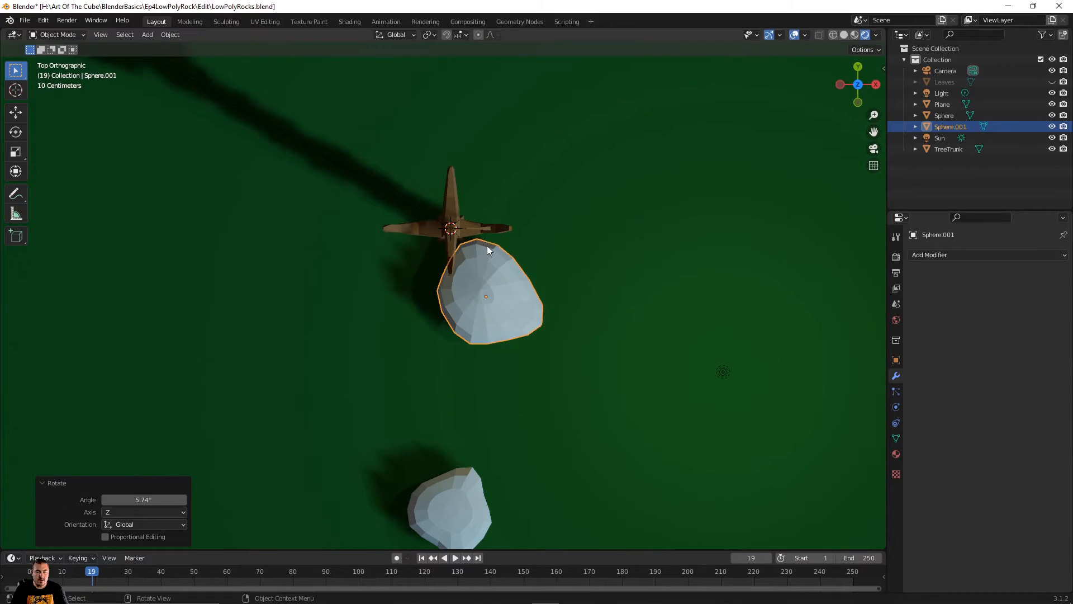
Step: Move the smaller rock about 9.61 m along Y to the trunk's far side and rotate it about -84.5° around Z
{"action": "left_click", "coordinate": [442, 496]}
{"action": "key", "text": "g"}
{"action": "key", "text": "y"}
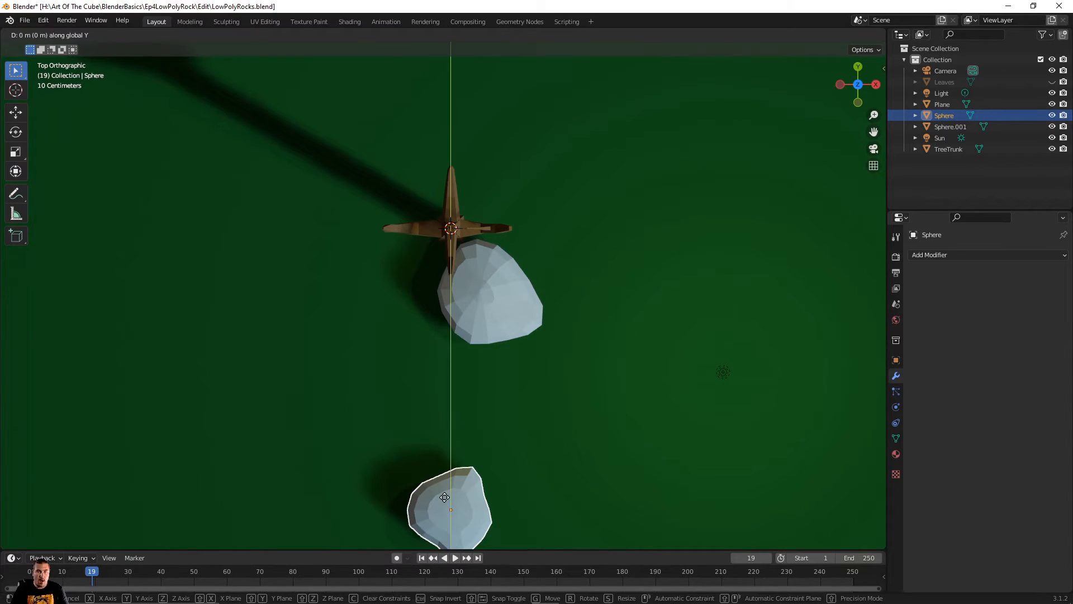
{"action": "left_click", "coordinate": [504, 159]}
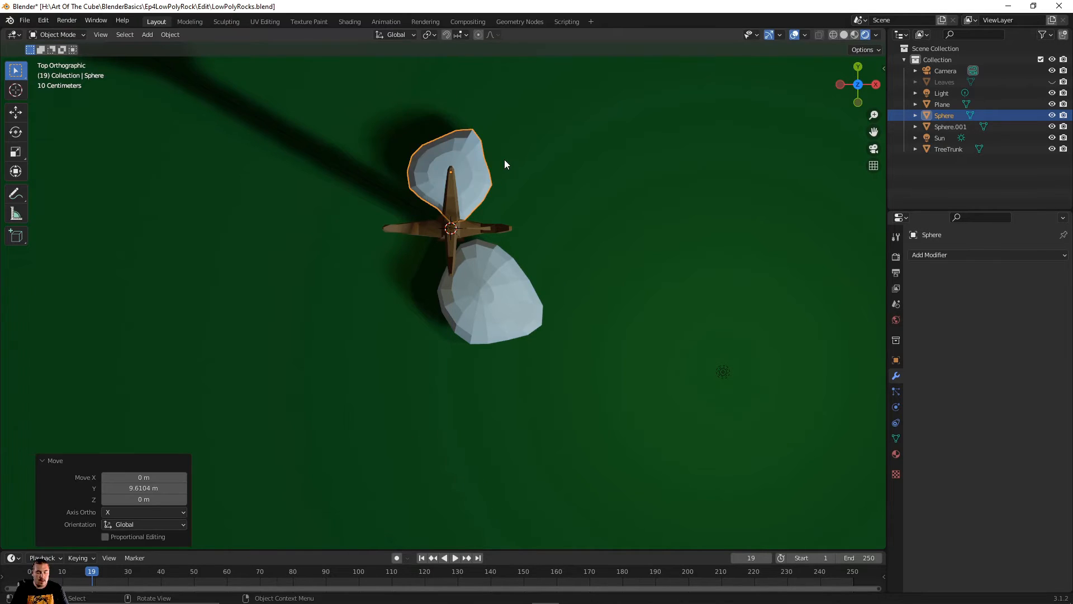
{"action": "key", "text": "r"}
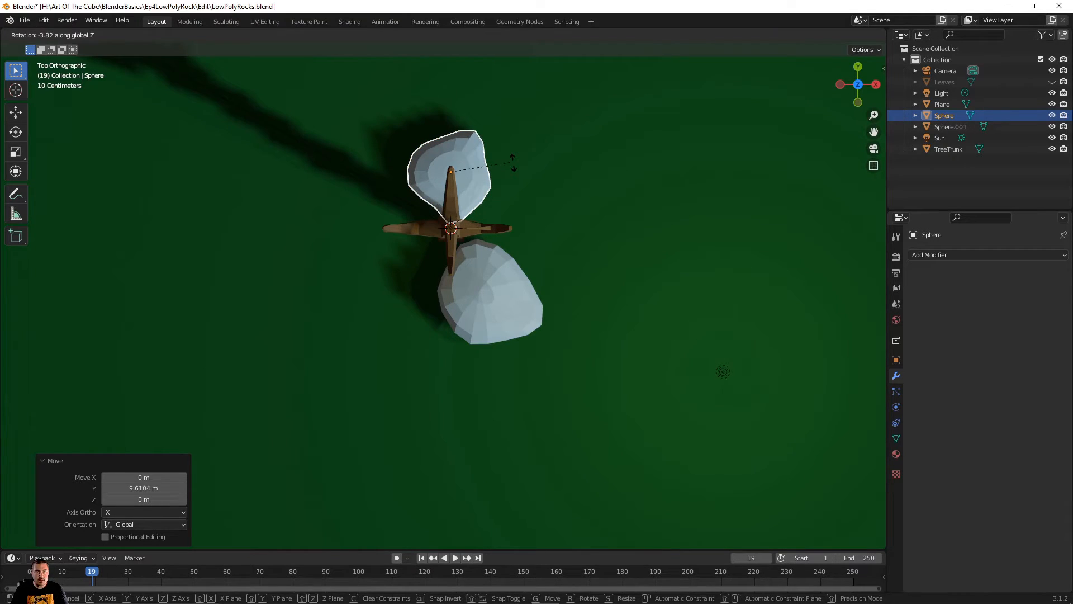
{"action": "left_click", "coordinate": [550, 334]}
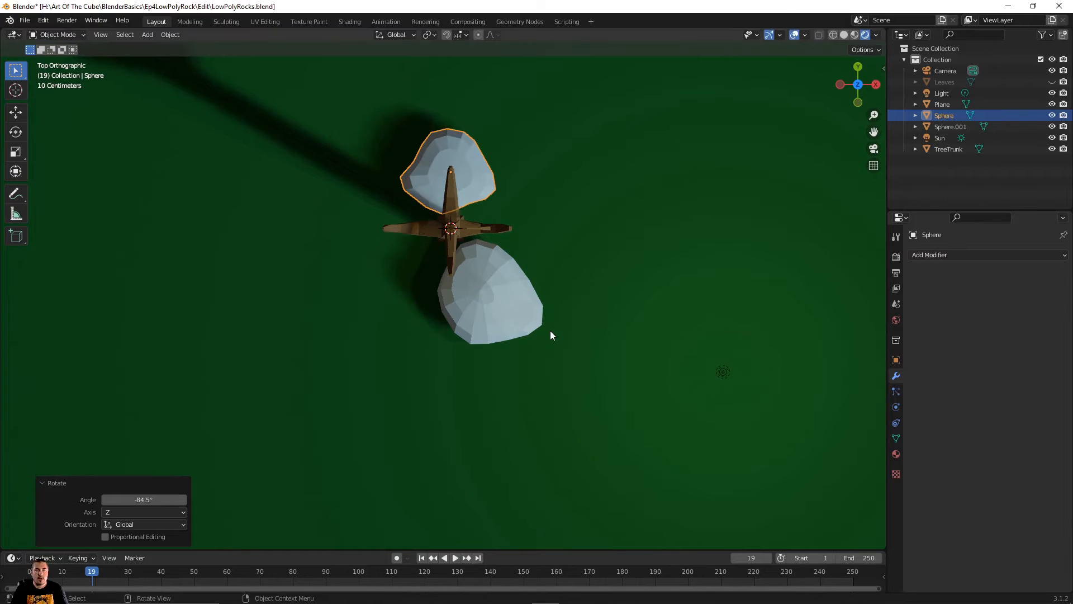
Step: Shift the larger rock about -1.16 m along X so it sits beside the trunk
{"action": "middle_click_drag", "start_coordinate": [548, 330], "coordinate": [460, 327]}
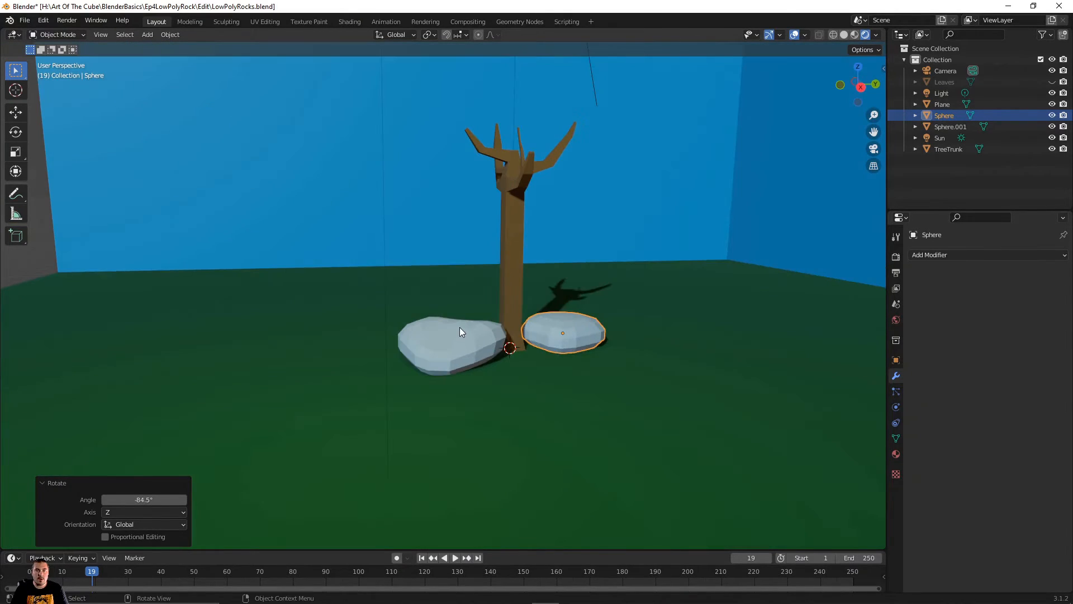
{"action": "left_click", "coordinate": [459, 330]}
{"action": "key", "text": "g"}
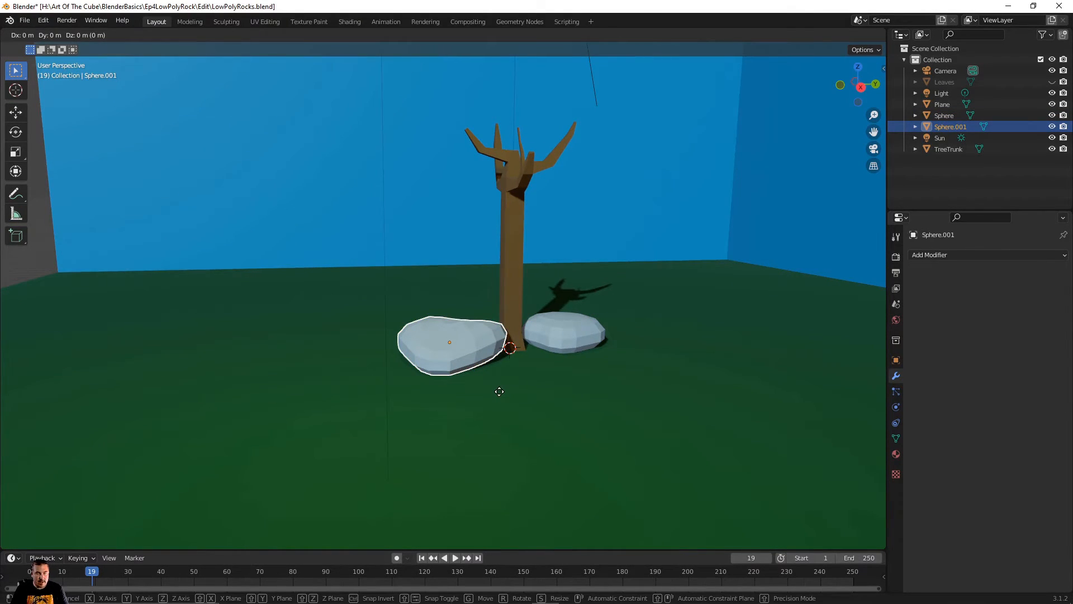
{"action": "key", "text": "x"}
{"action": "left_click", "coordinate": [487, 385]}
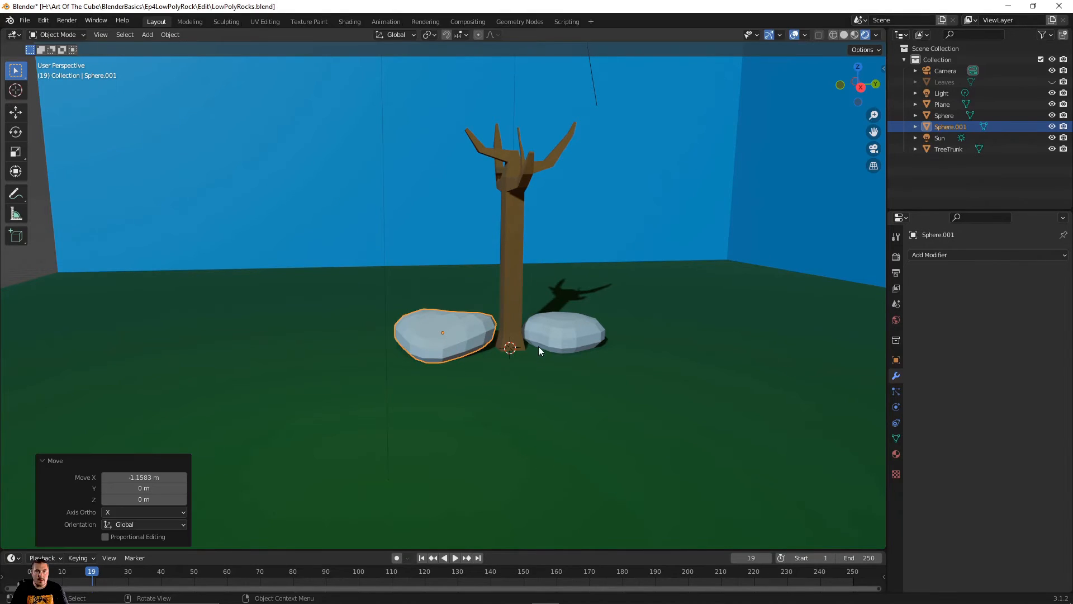
Step: Duplicate the smaller rock and offset the copy about 2.75 m along Y and 2.89 m along X
{"action": "left_click", "coordinate": [546, 330]}
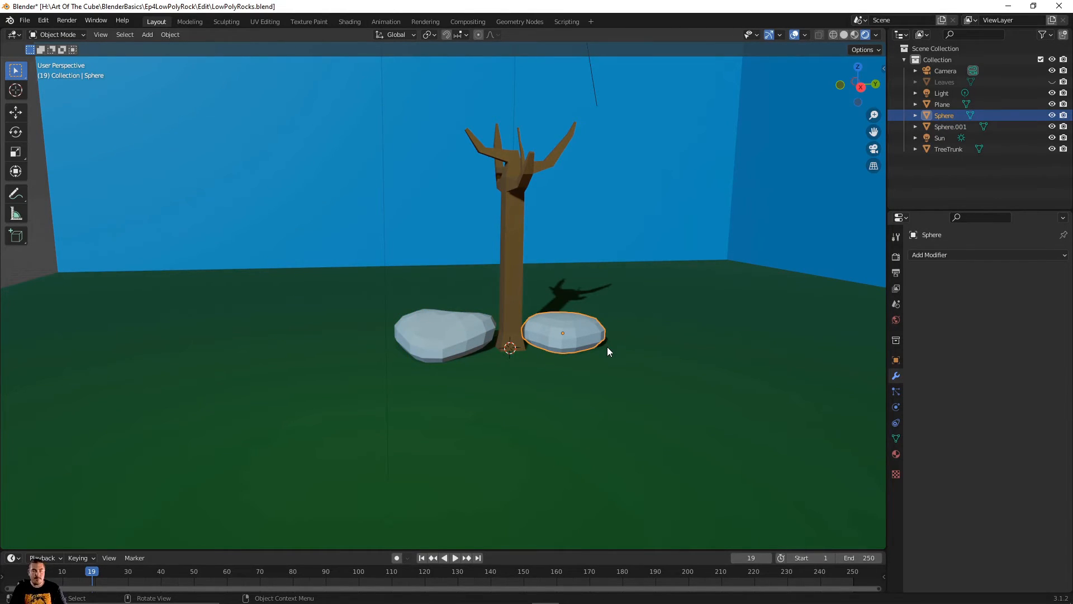
{"action": "key", "text": "shift+d"}
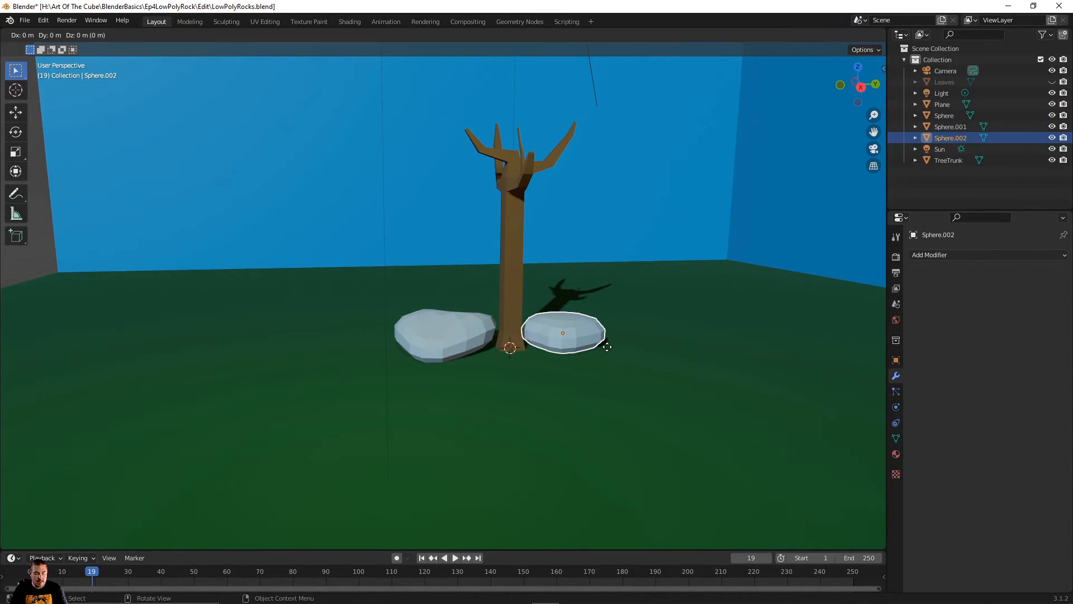
{"action": "key", "text": "y"}
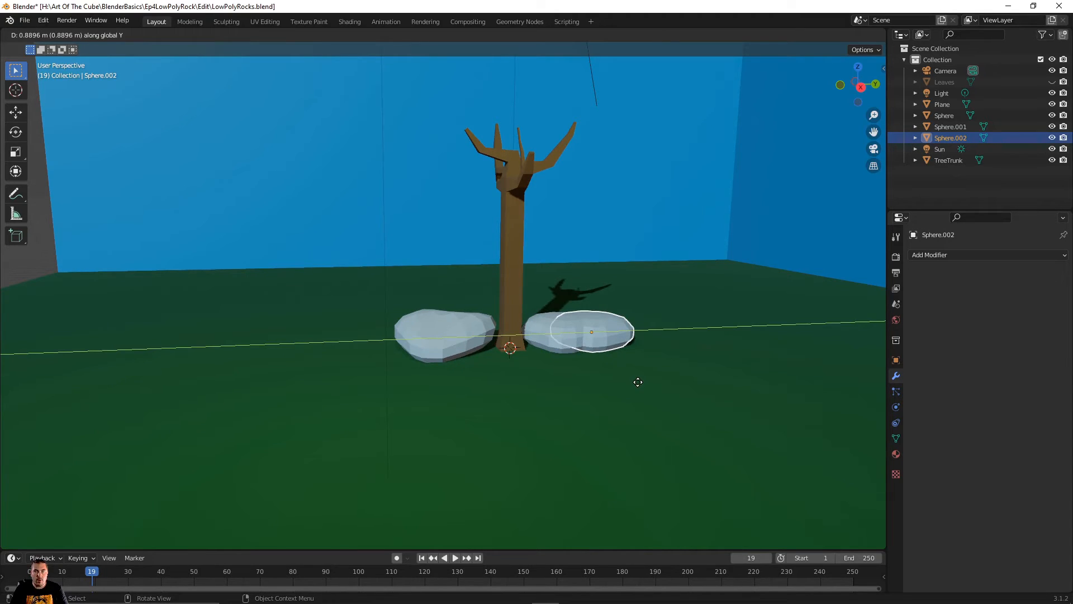
{"action": "left_click", "coordinate": [695, 374]}
{"action": "key", "text": "g"}
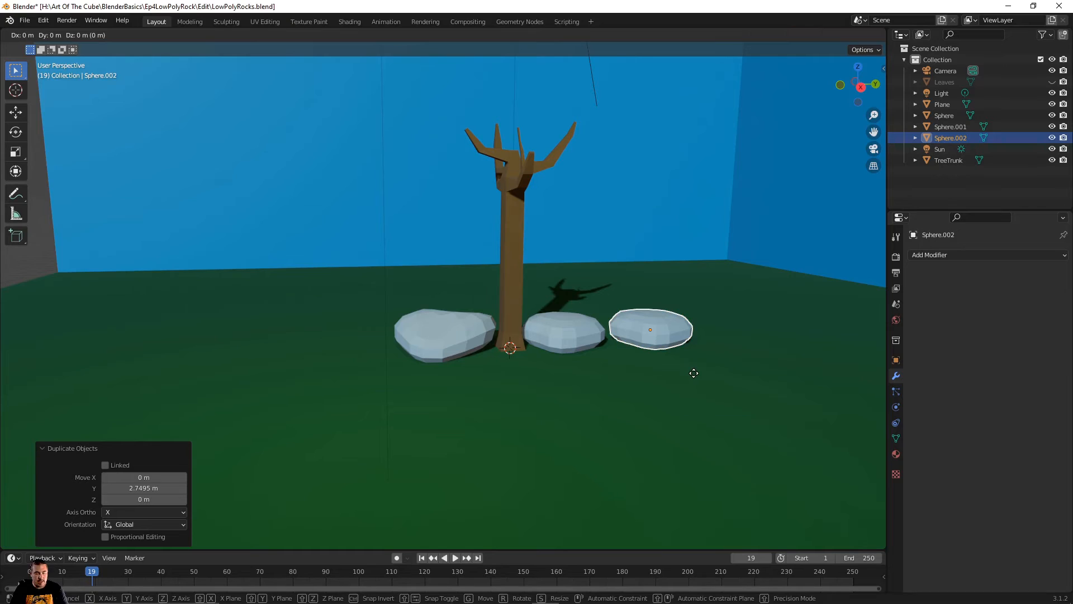
{"action": "key", "text": "x"}
{"action": "left_click", "coordinate": [730, 435]}
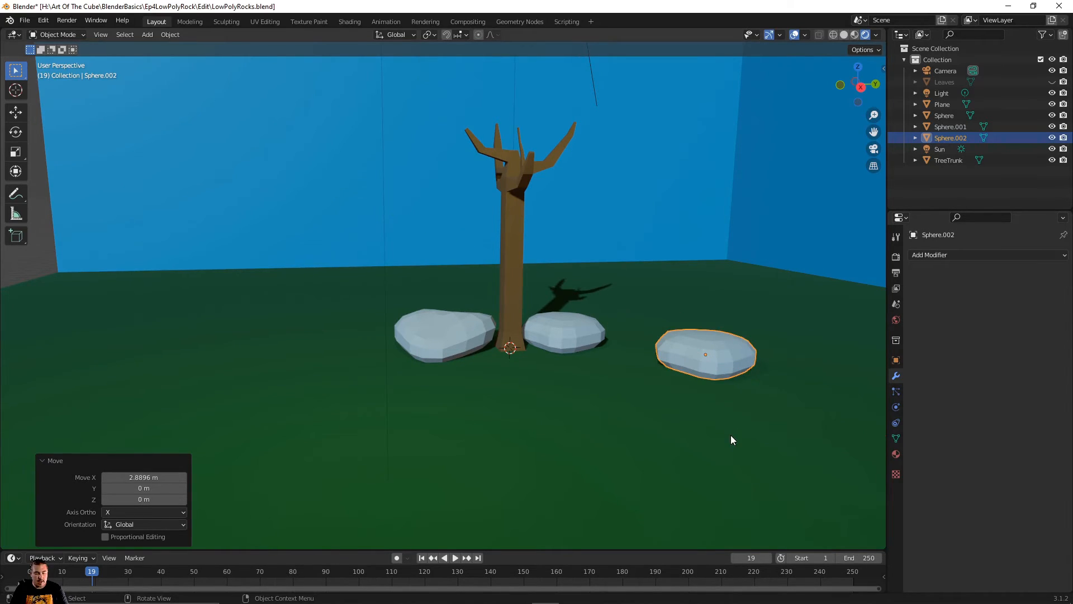
Step: Move the new rock copy about -3.01 m along Y and scale it down to about 0.214
{"action": "key", "text": "g"}
{"action": "key", "text": "y"}
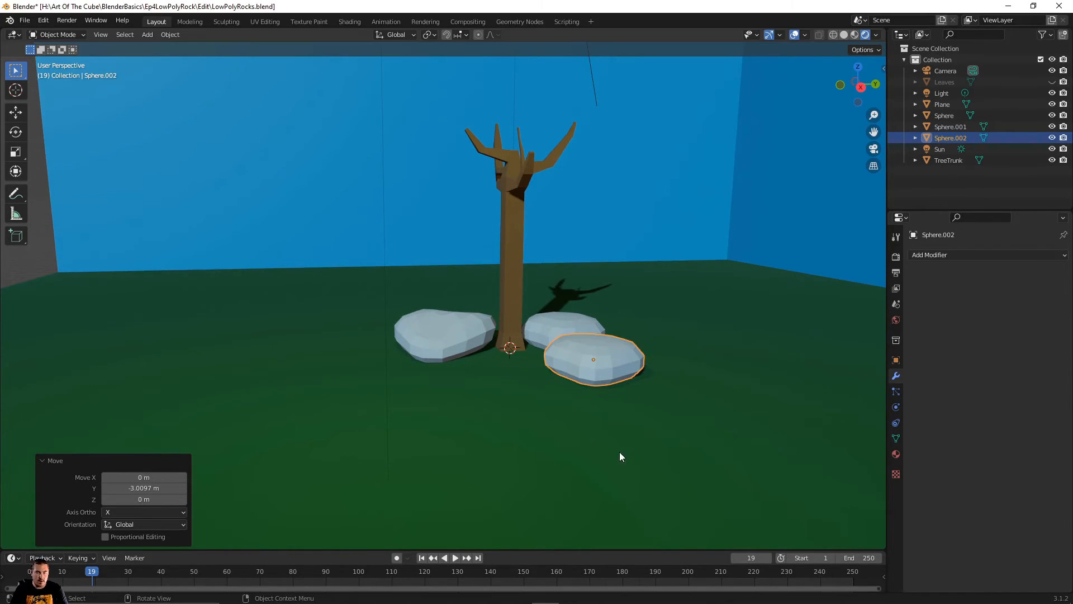
{"action": "left_click", "coordinate": [620, 452]}
{"action": "key", "text": "s"}
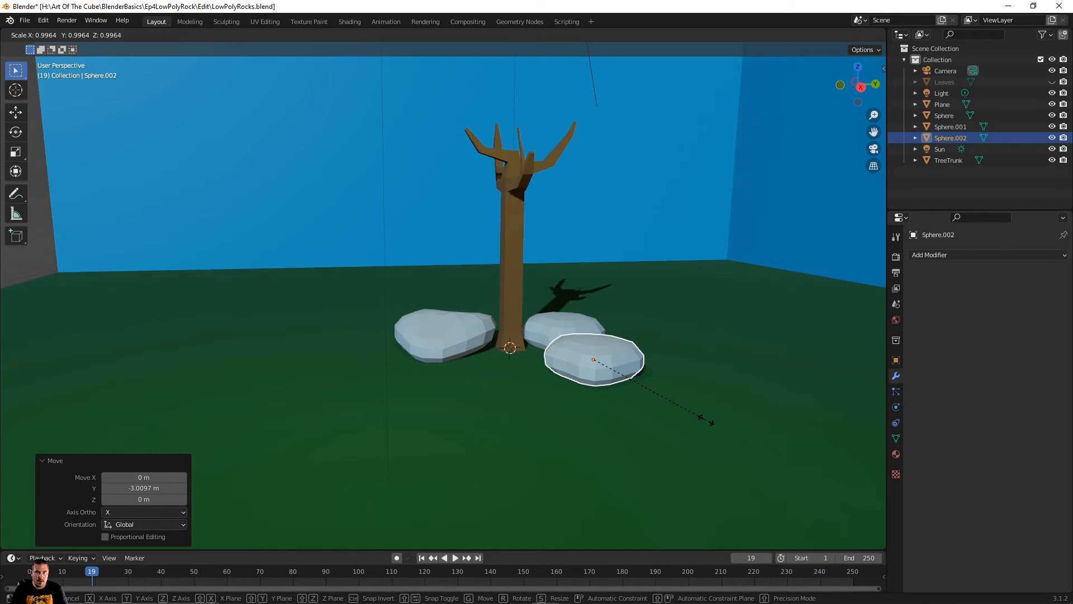
{"action": "left_click", "coordinate": [619, 370]}
Step: Lower the shrunken rock about 0.32 m along Z so it rests on the ground
{"action": "key", "text": "KP_3"}
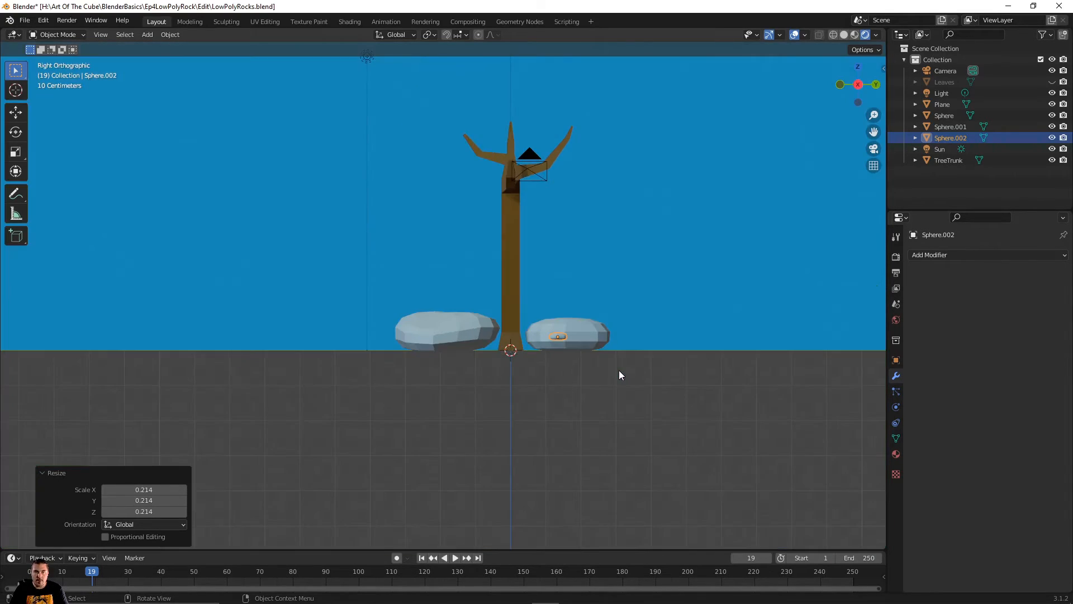
{"action": "scroll", "coordinate": [619, 370], "scroll_direction": "up", "scroll_amount": 8}
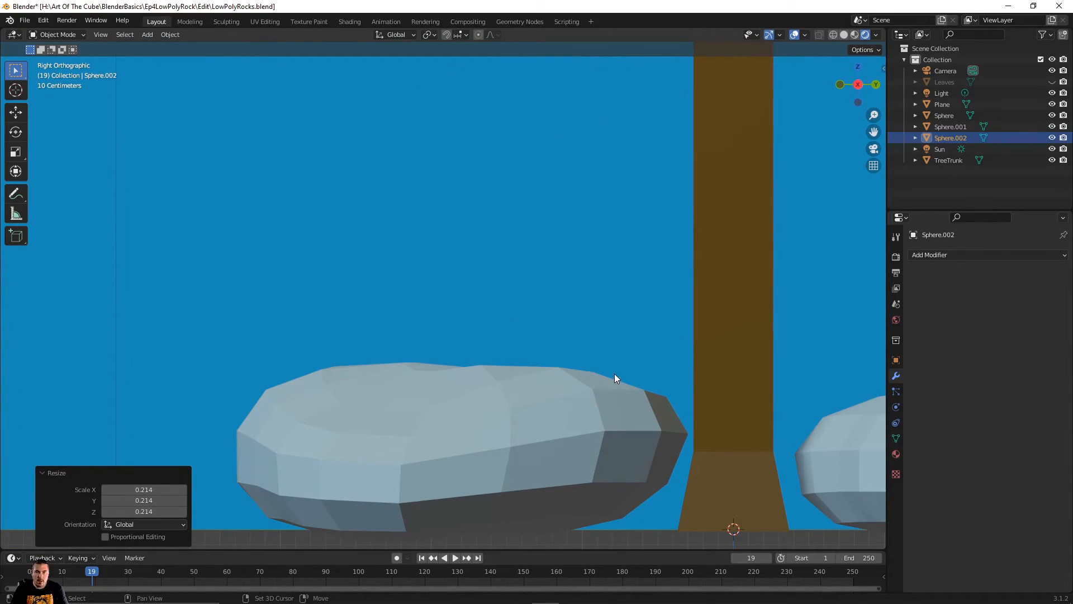
{"action": "middle_click_drag", "start_coordinate": [615, 374], "coordinate": [191, 221], "text": "shift"}
{"action": "key", "text": "g"}
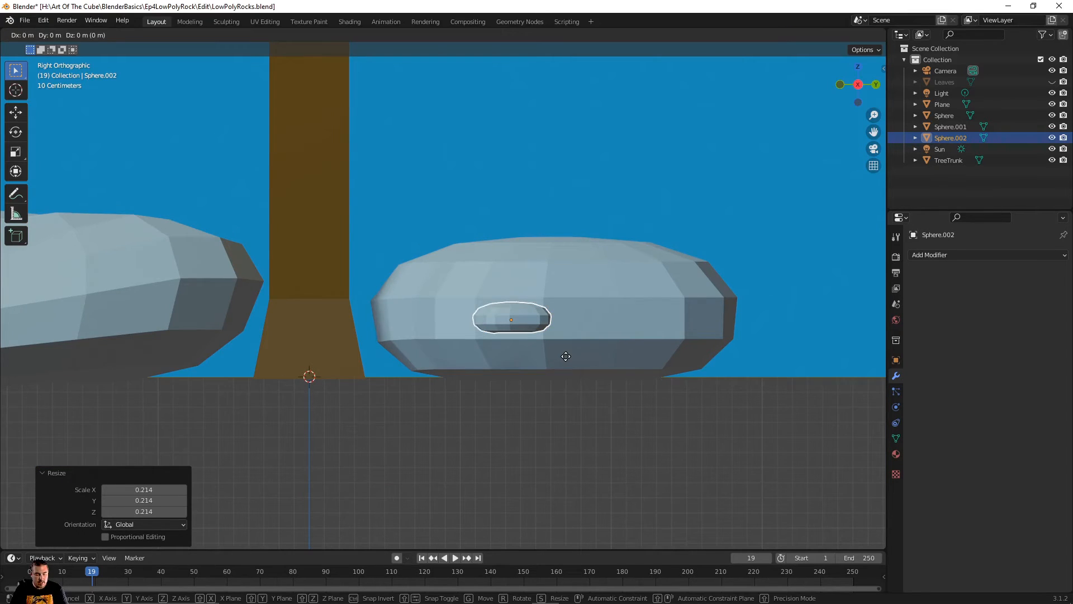
{"action": "key", "text": "z"}
{"action": "left_click", "coordinate": [578, 410]}
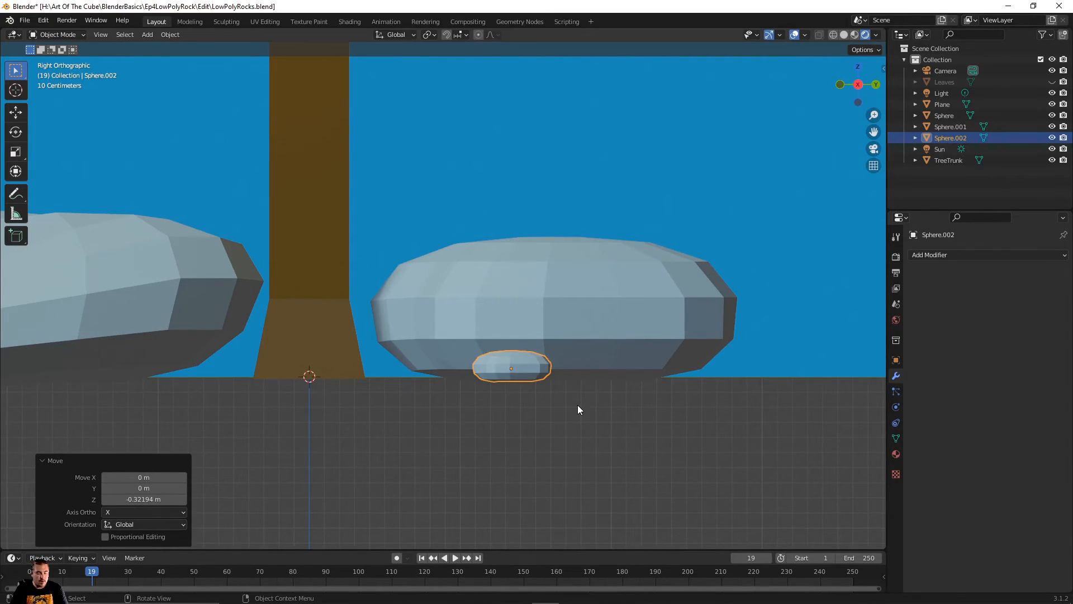
Step: Duplicate the pebble twice along Y, offsetting the first copy about -0.51 m and the second about -0.56 m
{"action": "key", "text": "shift+d"}
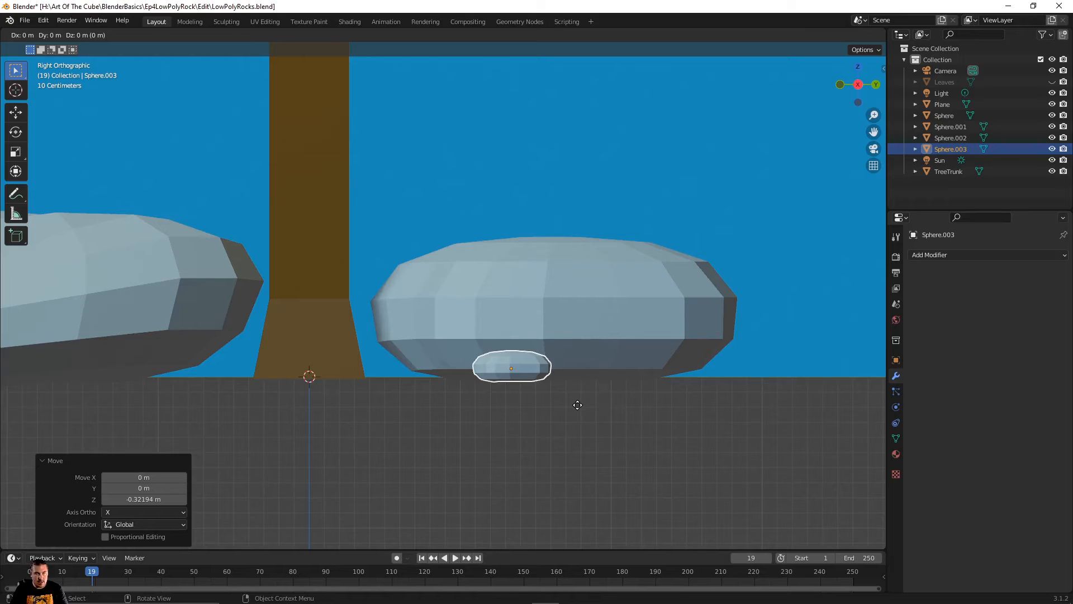
{"action": "key", "text": "y"}
{"action": "left_click", "coordinate": [501, 404]}
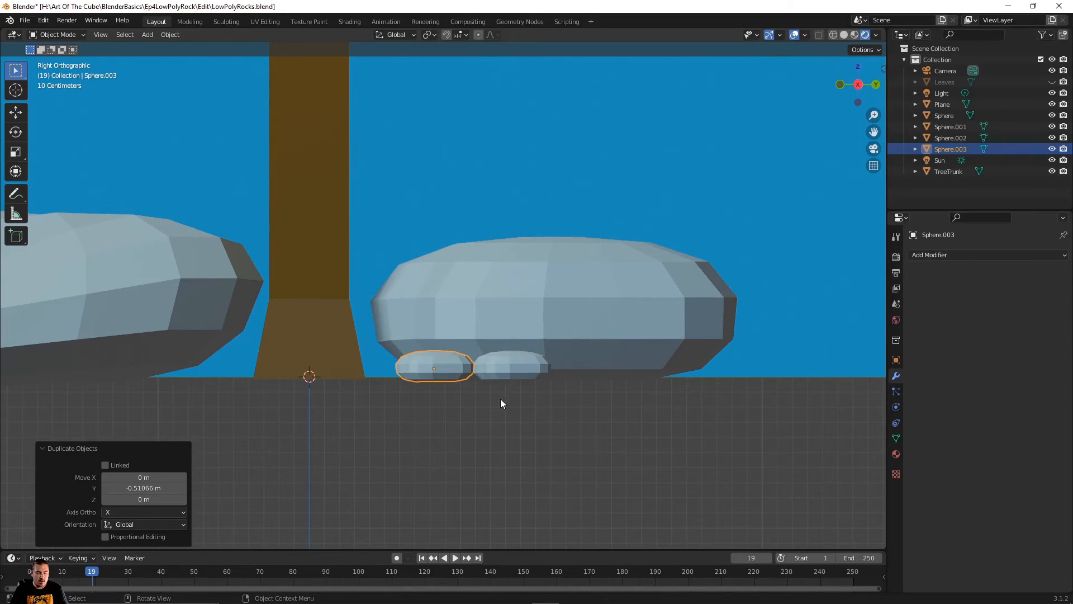
{"action": "key", "text": "shift+d"}
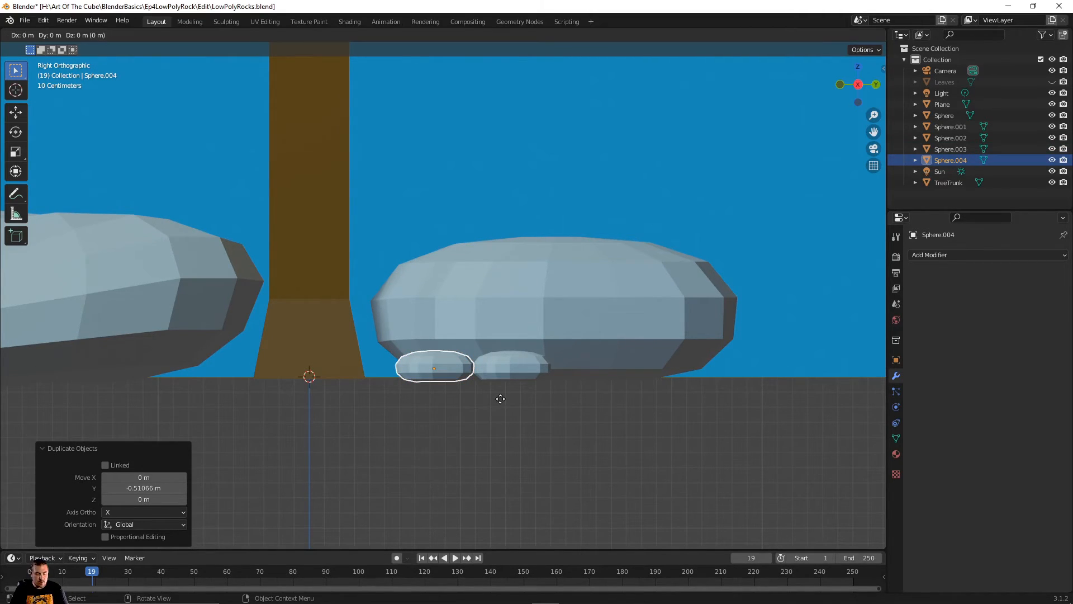
{"action": "left_click", "coordinate": [417, 398]}
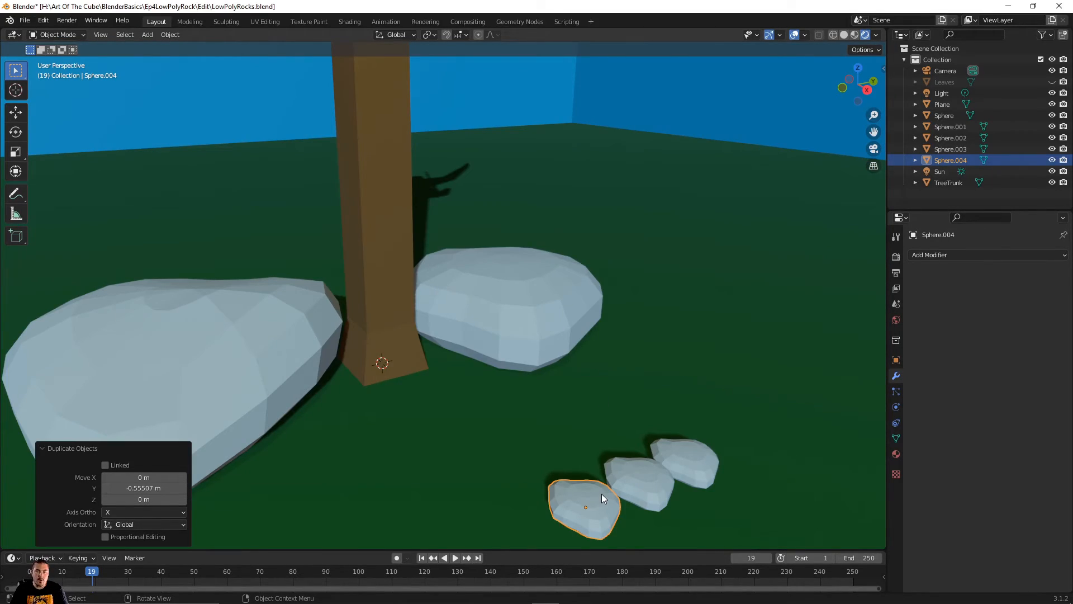
Step: Move the last pebble copy about -2.03 m along X to the base of the trunk
{"action": "left_click", "coordinate": [601, 494]}
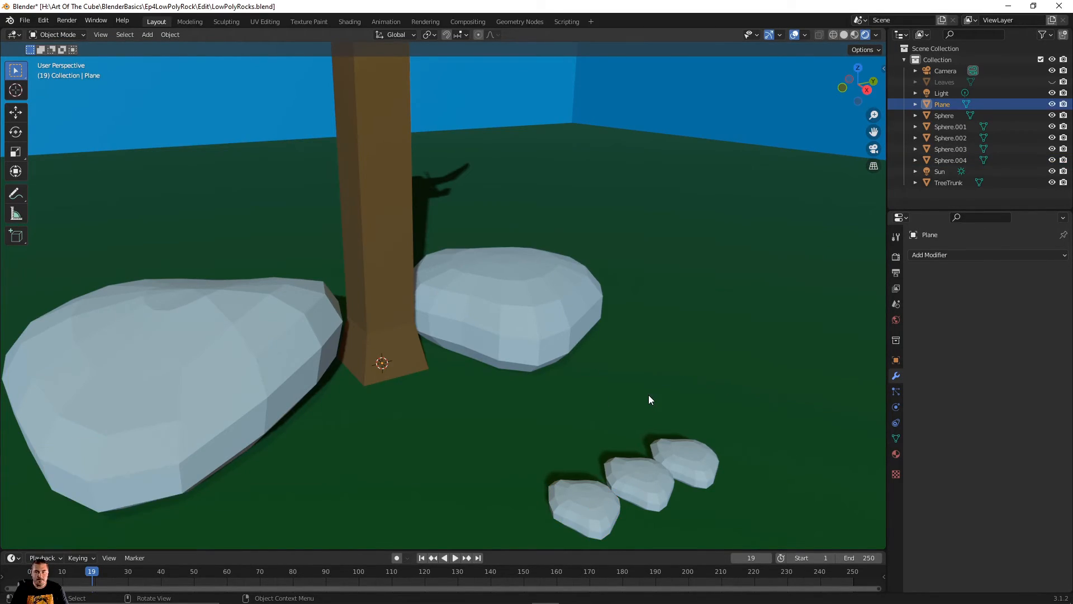
{"action": "scroll", "coordinate": [648, 394], "scroll_direction": "down", "scroll_amount": 2}
{"action": "middle_click_drag", "start_coordinate": [647, 361], "coordinate": [680, 404]}
{"action": "left_click", "coordinate": [679, 406]}
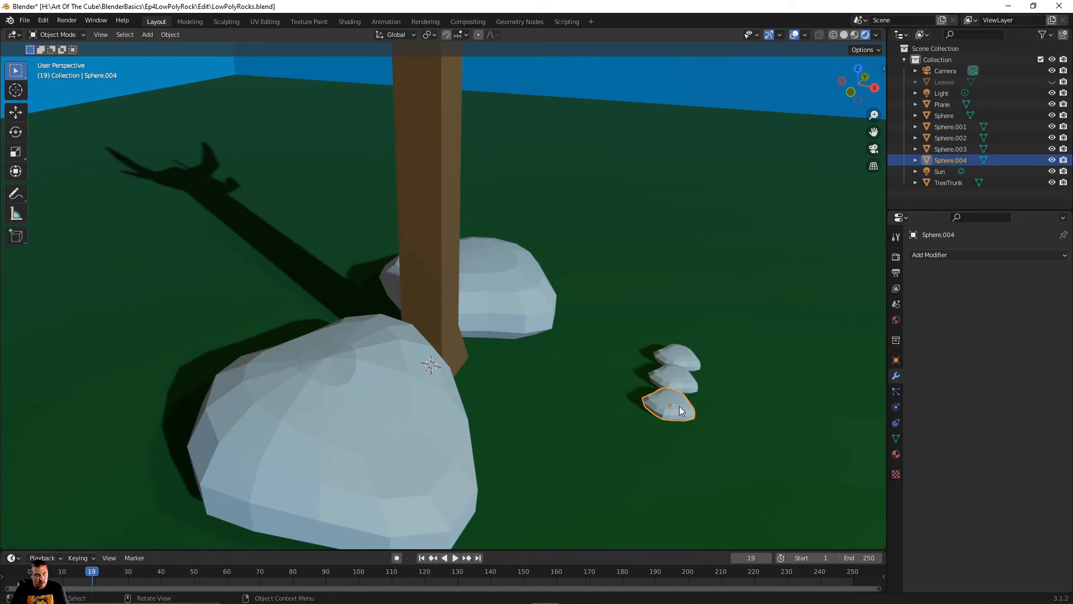
{"action": "key", "text": "g"}
{"action": "key", "text": "x"}
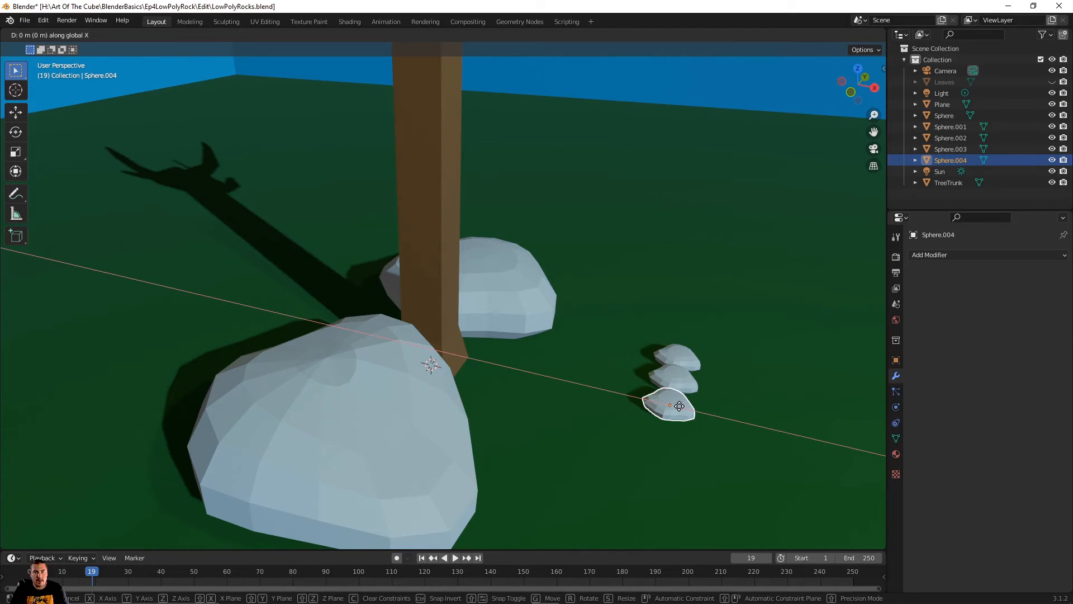
{"action": "left_click", "coordinate": [523, 347]}
Step: Move the original pebble about -1.33 m along X so it sits in front of the smaller big rock
{"action": "middle_click_drag", "start_coordinate": [606, 353], "coordinate": [545, 449]}
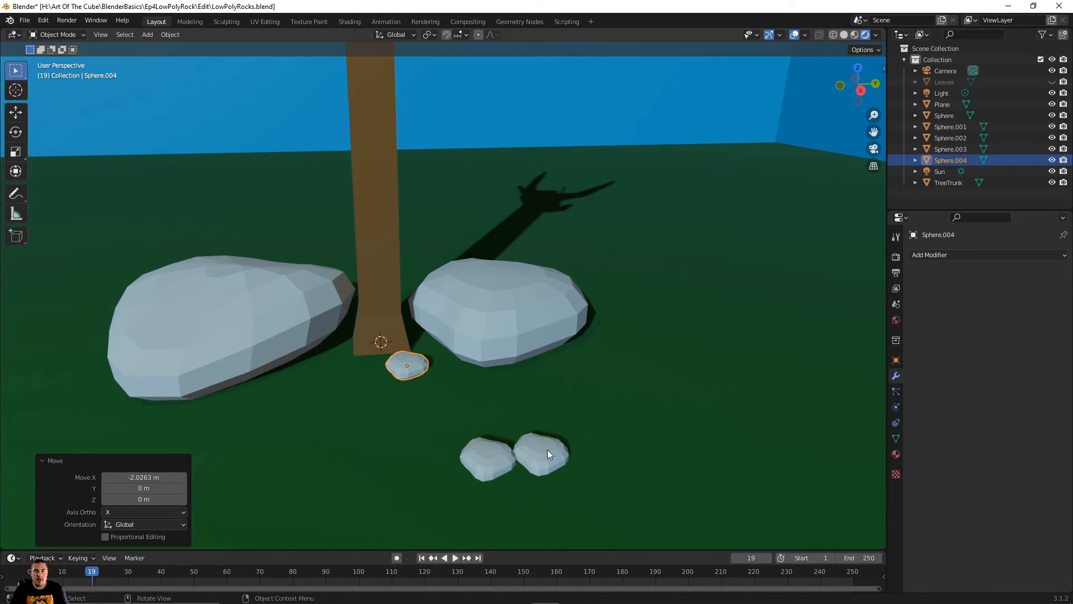
{"action": "left_click", "coordinate": [548, 450]}
{"action": "key", "text": "g"}
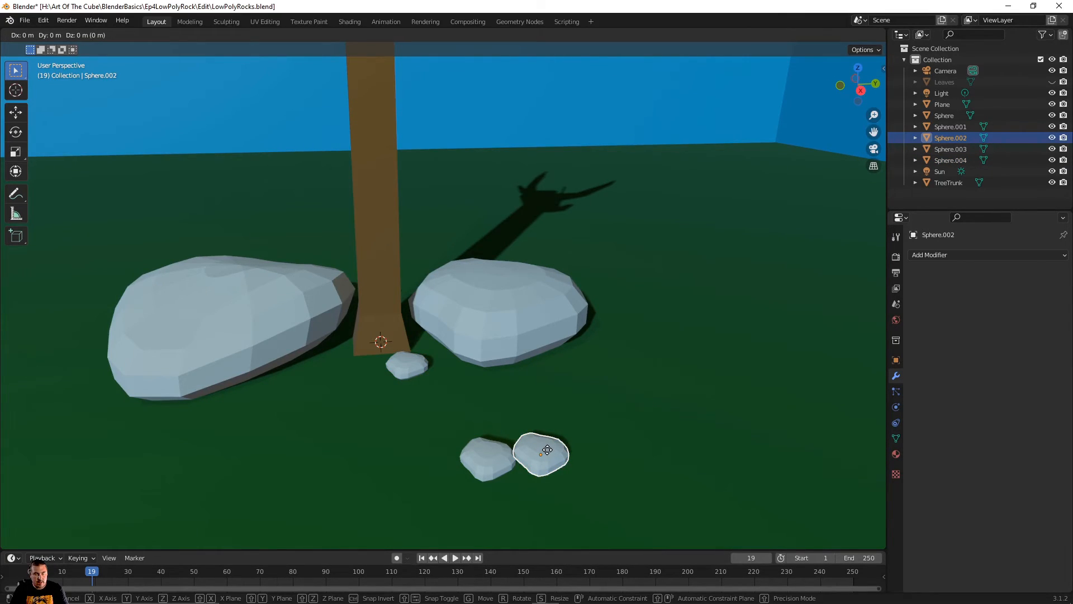
{"action": "key", "text": "x"}
{"action": "left_click", "coordinate": [529, 374]}
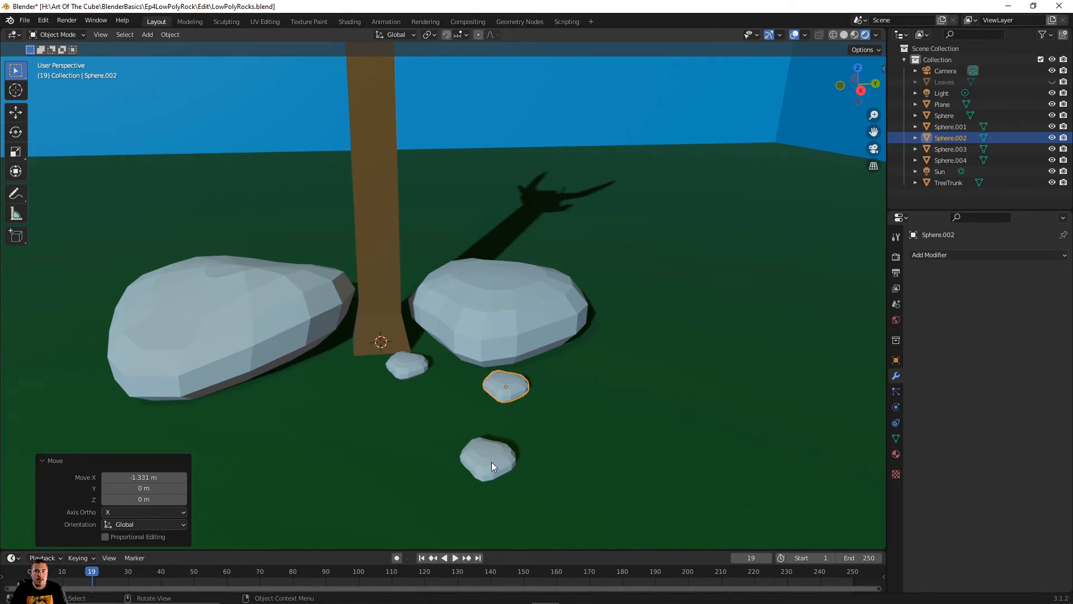
Step: Move the remaining pebble about -1.53 m along X and -0.08 m along Y, between the other two pebbles
{"action": "left_click", "coordinate": [491, 461]}
{"action": "key", "text": "g"}
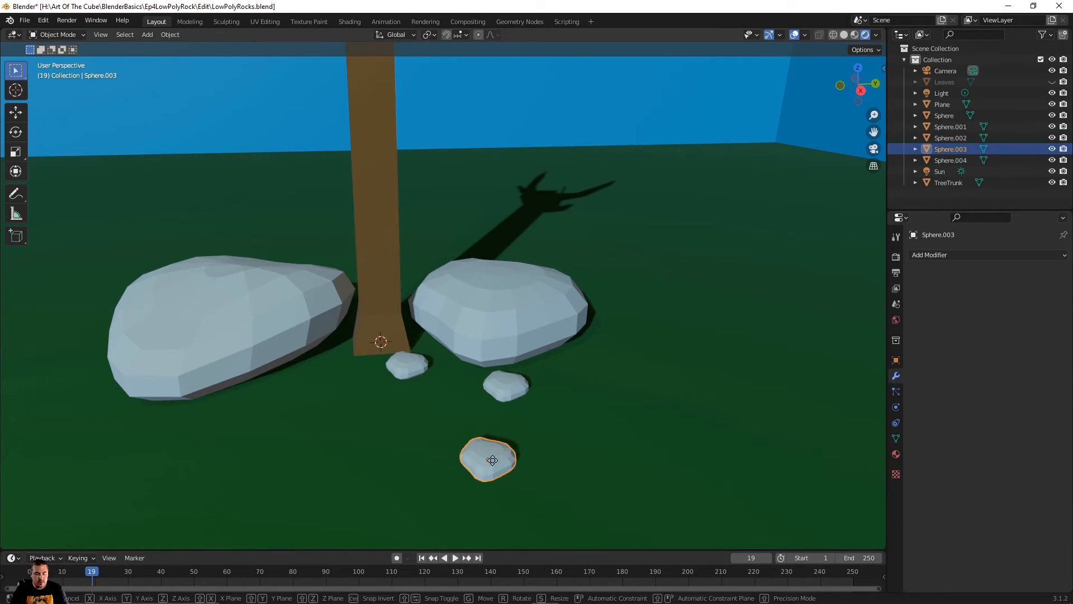
{"action": "key", "text": "x"}
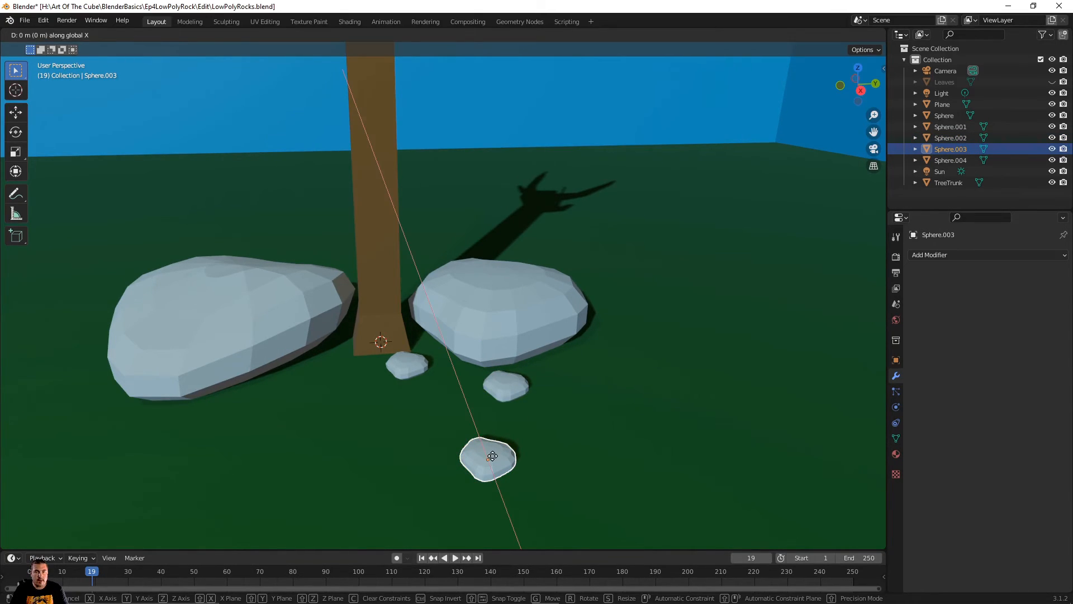
{"action": "left_click", "coordinate": [445, 383]}
{"action": "key", "text": "g"}
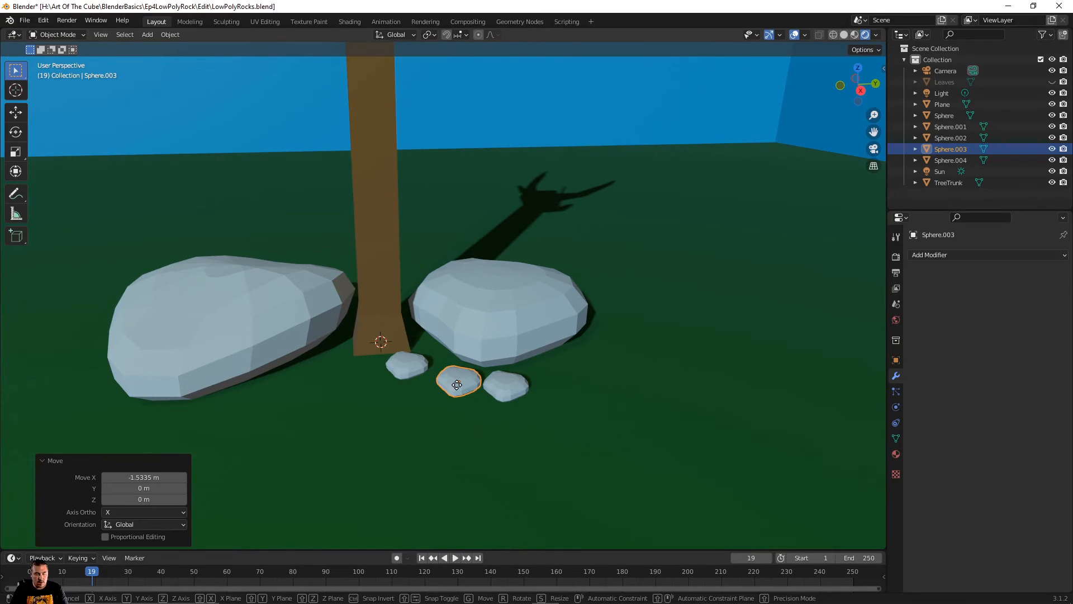
{"action": "key", "text": "y"}
{"action": "left_click", "coordinate": [444, 383]}
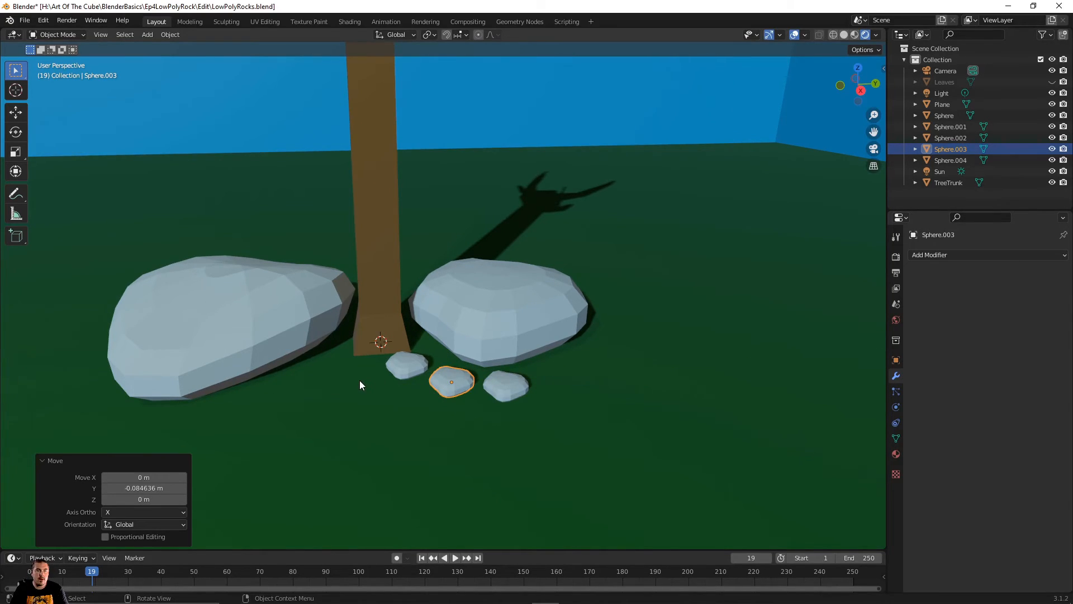
Step: Duplicate the larger rock about 3.96 m along X and scale the copy down to about 0.191
{"action": "scroll", "coordinate": [331, 324], "scroll_direction": "down", "scroll_amount": 2}
{"action": "left_click", "coordinate": [325, 322]}
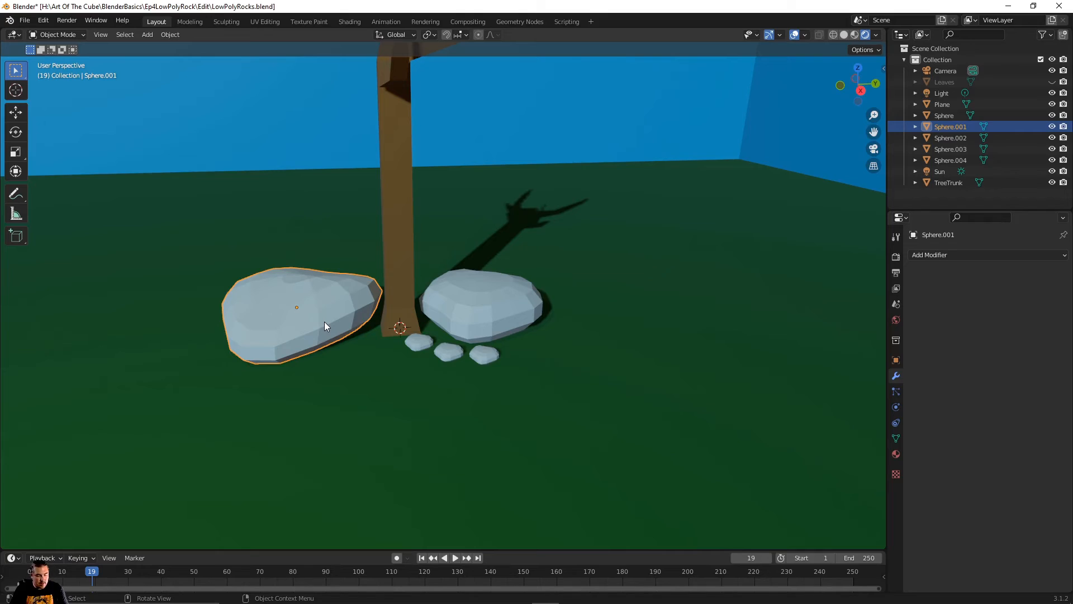
{"action": "key", "text": "shift+d"}
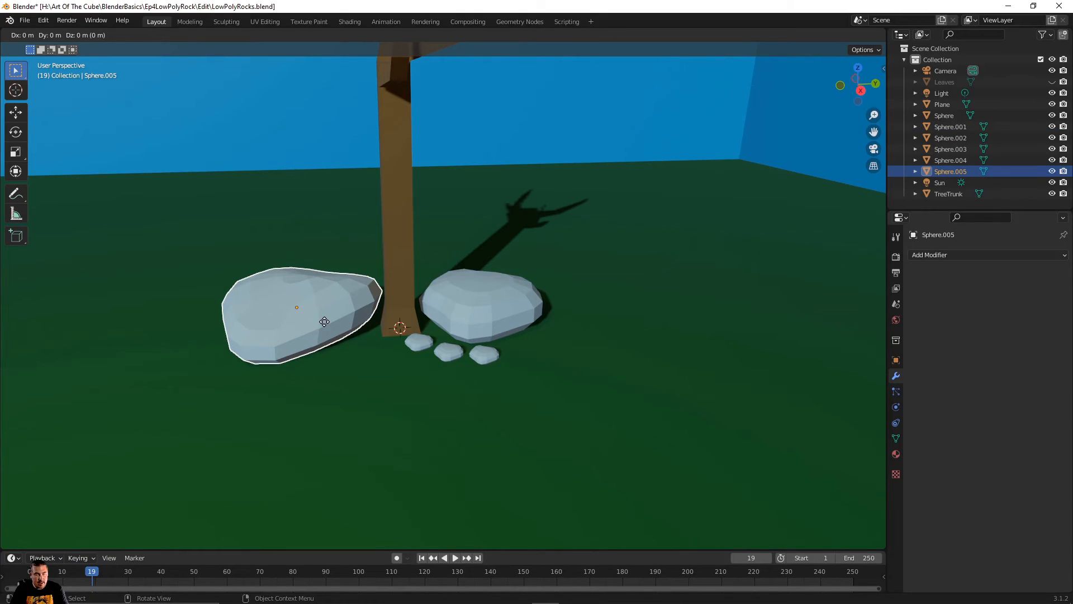
{"action": "key", "text": "x"}
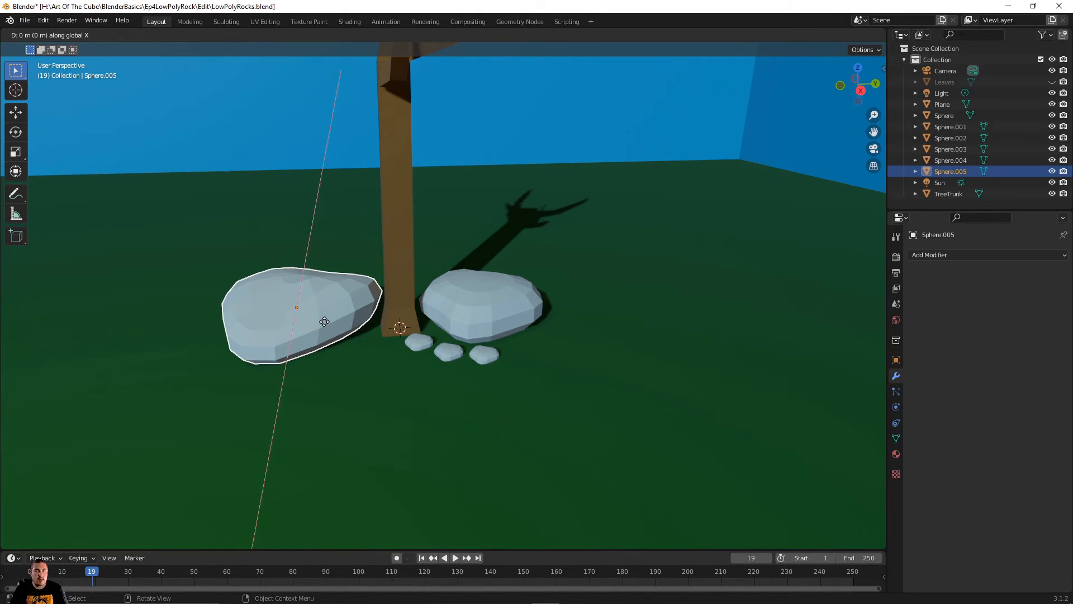
{"action": "left_click", "coordinate": [337, 441]}
{"action": "key", "text": "s"}
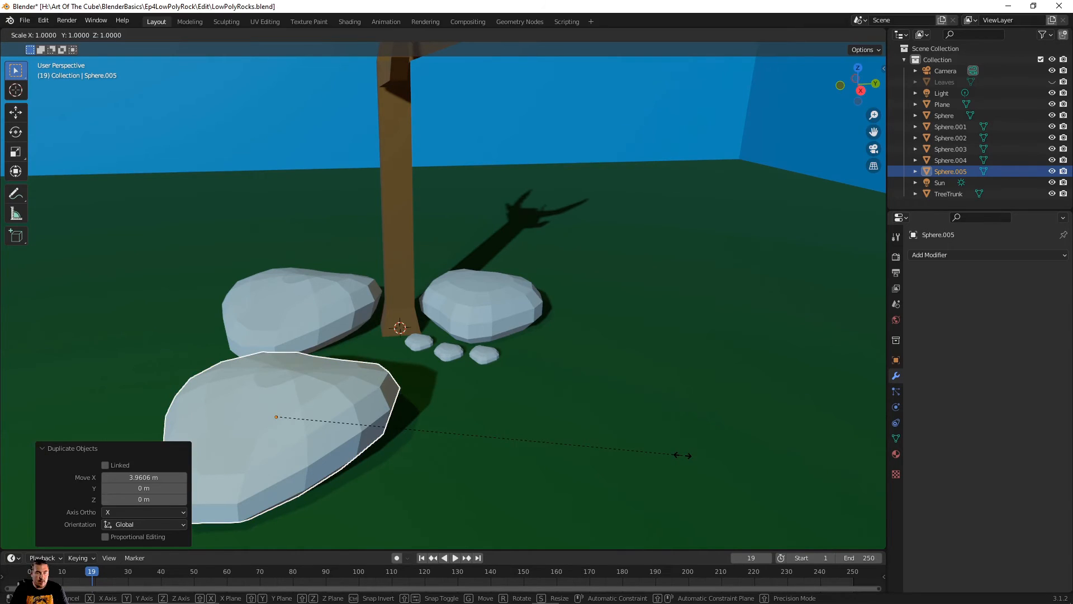
{"action": "left_click", "coordinate": [354, 427]}
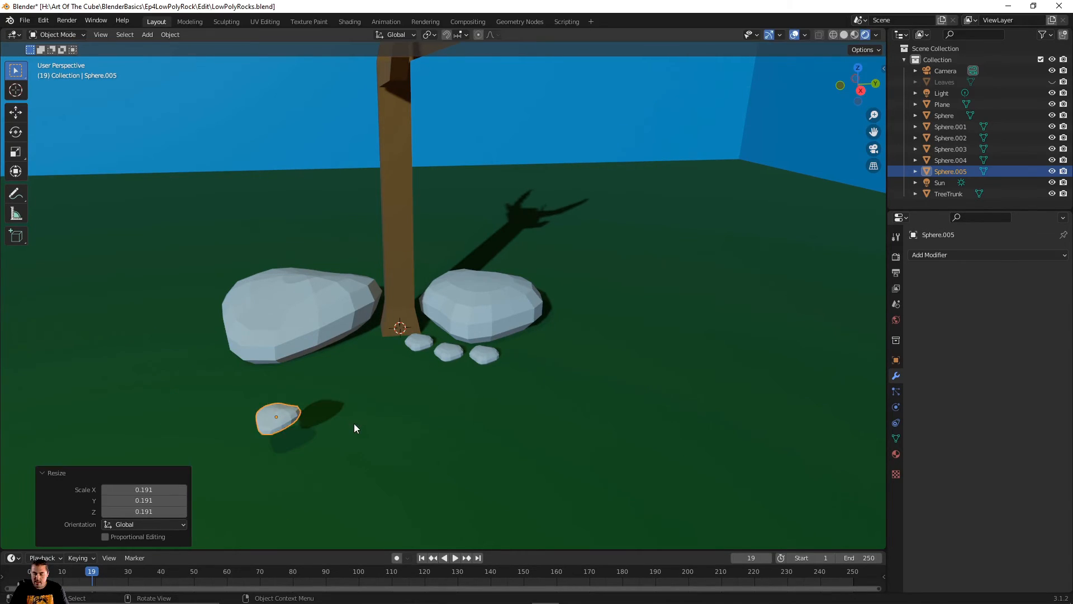
Step: Move the shrunken larger-rock copy about 2.85 m along Y and -2.26 m along X, over the row of pebbles
{"action": "key", "text": "KP_3"}
{"action": "scroll", "coordinate": [354, 428], "scroll_direction": "up", "scroll_amount": 6}
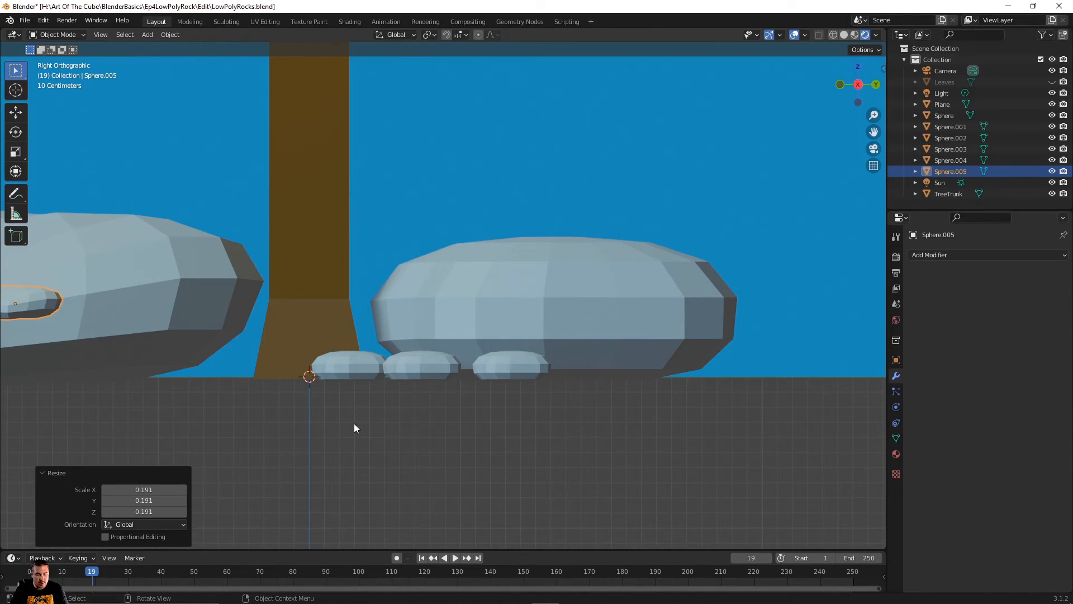
{"action": "key", "text": "g"}
{"action": "key", "text": "y"}
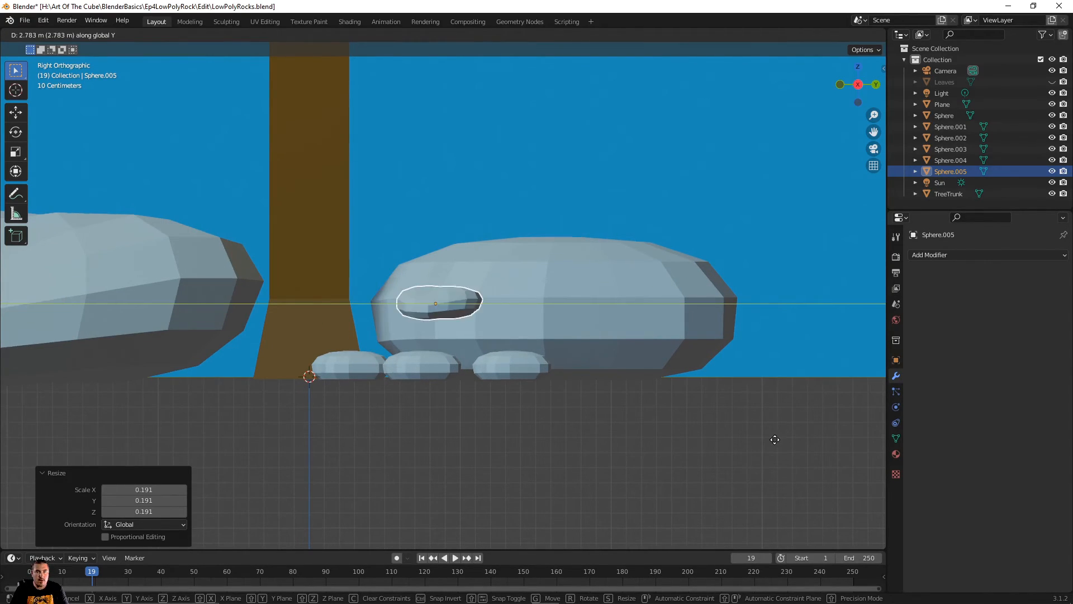
{"action": "left_click", "coordinate": [749, 398]}
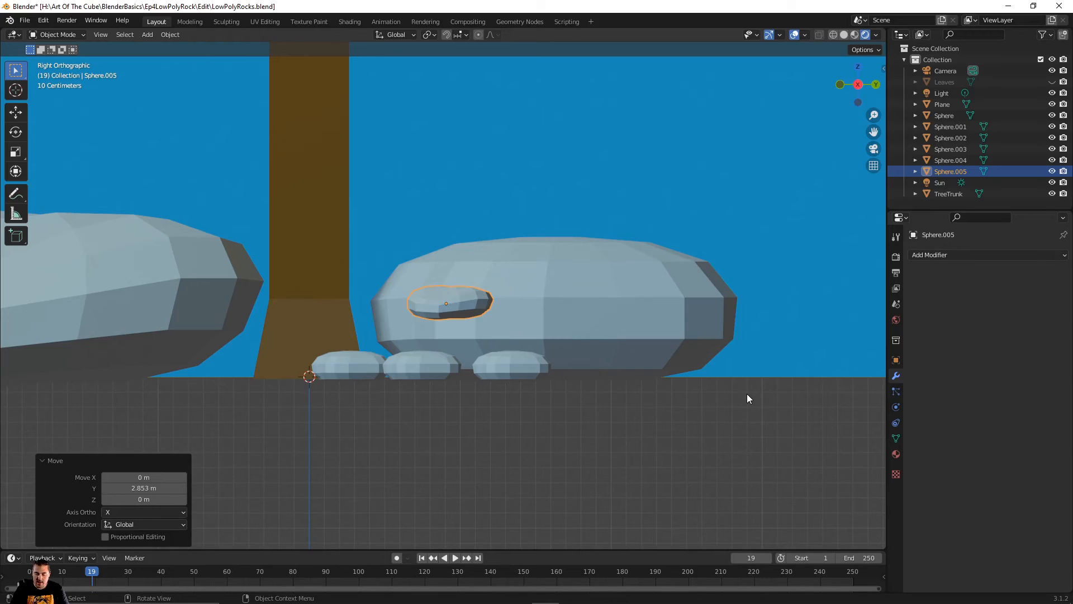
{"action": "key", "text": "KP_7"}
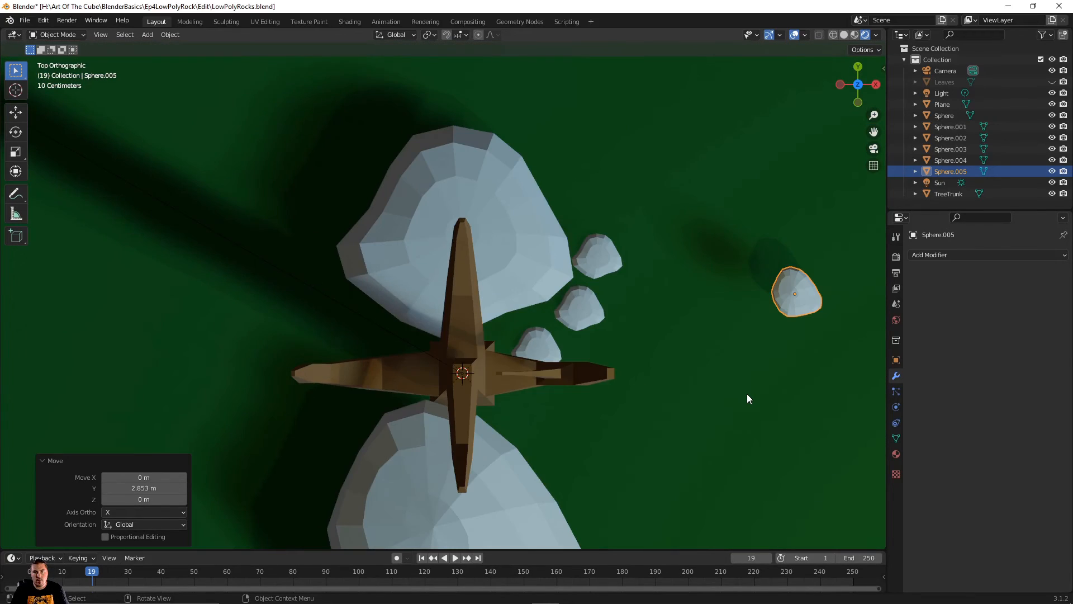
{"action": "key", "text": "g"}
{"action": "key", "text": "x"}
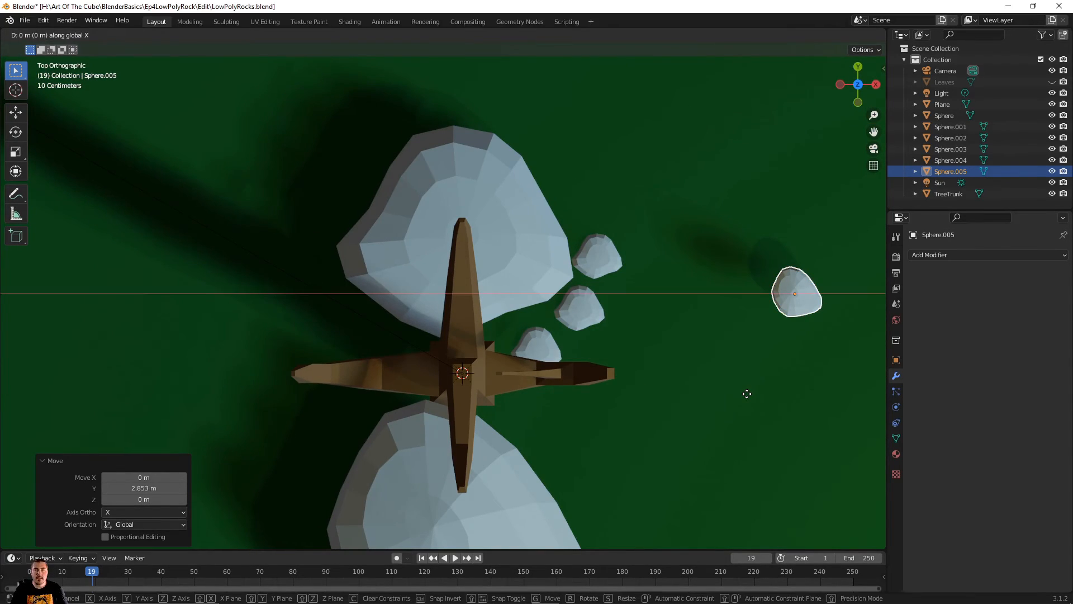
{"action": "left_click", "coordinate": [549, 383]}
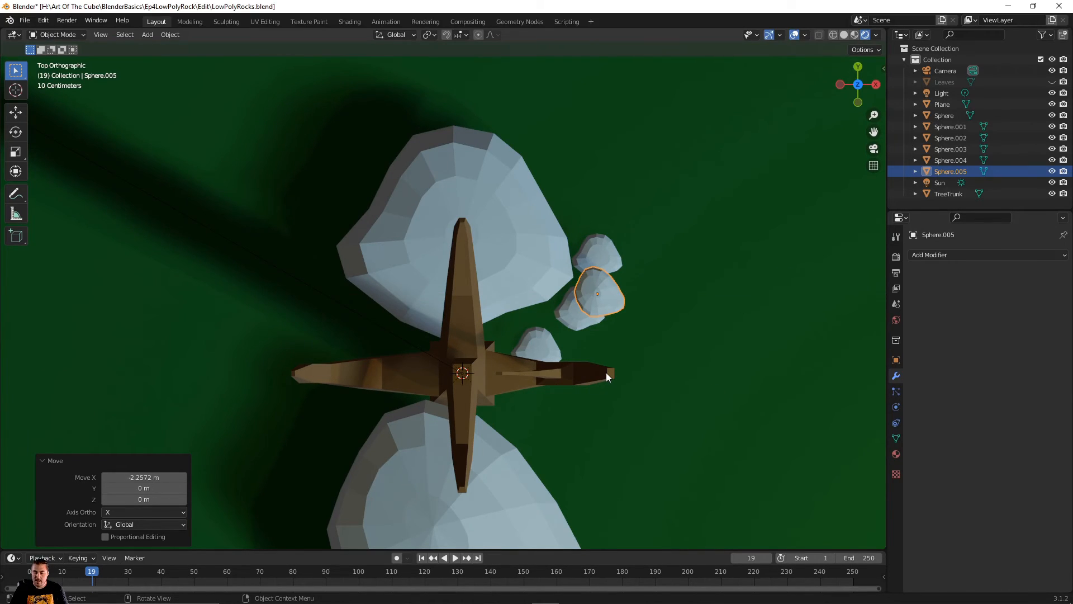
Step: Lower the shrunken rock copy about 0.21 m along Z, down toward the row of pebbles
{"action": "key", "text": "KP_3"}
{"action": "scroll", "coordinate": [611, 352], "scroll_direction": "up", "scroll_amount": 4}
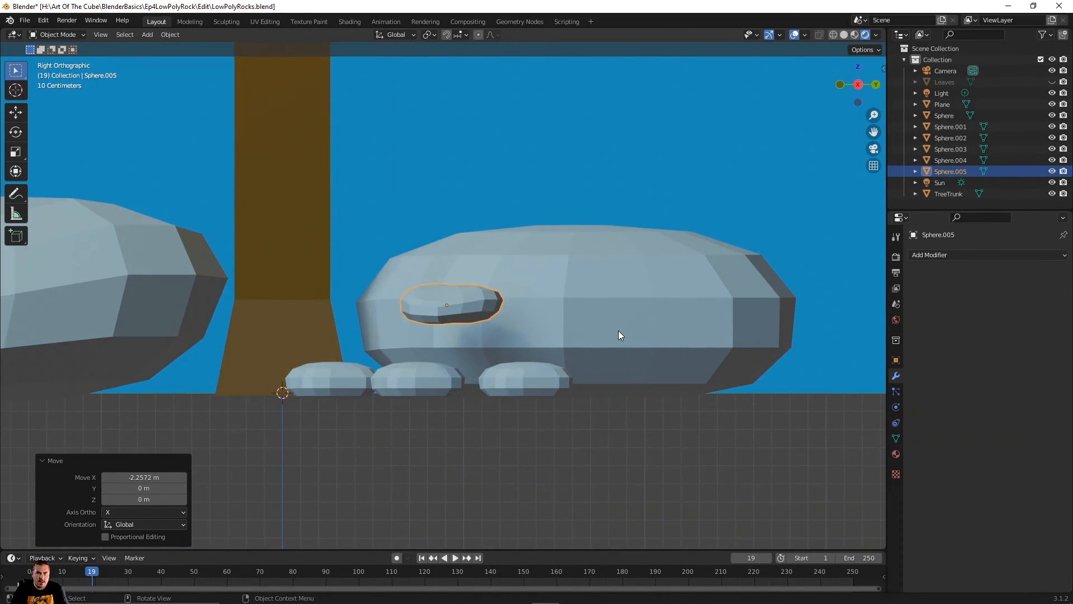
{"action": "key", "text": "g"}
{"action": "key", "text": "z"}
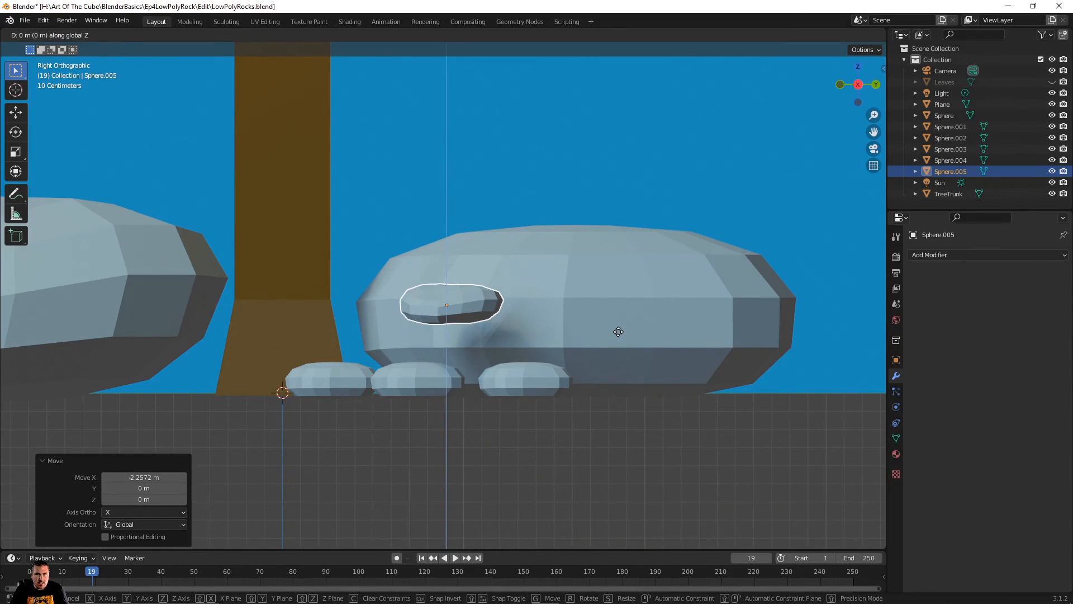
{"action": "left_click", "coordinate": [630, 369]}
Step: Tilt the shrunken rock copy about -12.6° around X and shift it about 0.08 m along Y
{"action": "key", "text": "r"}
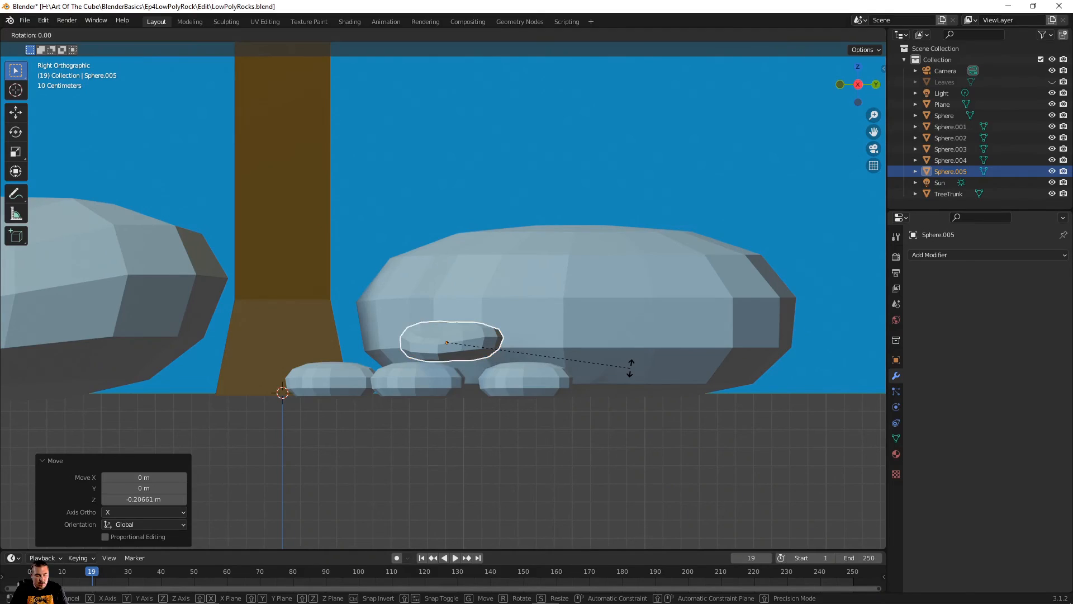
{"action": "key", "text": "x"}
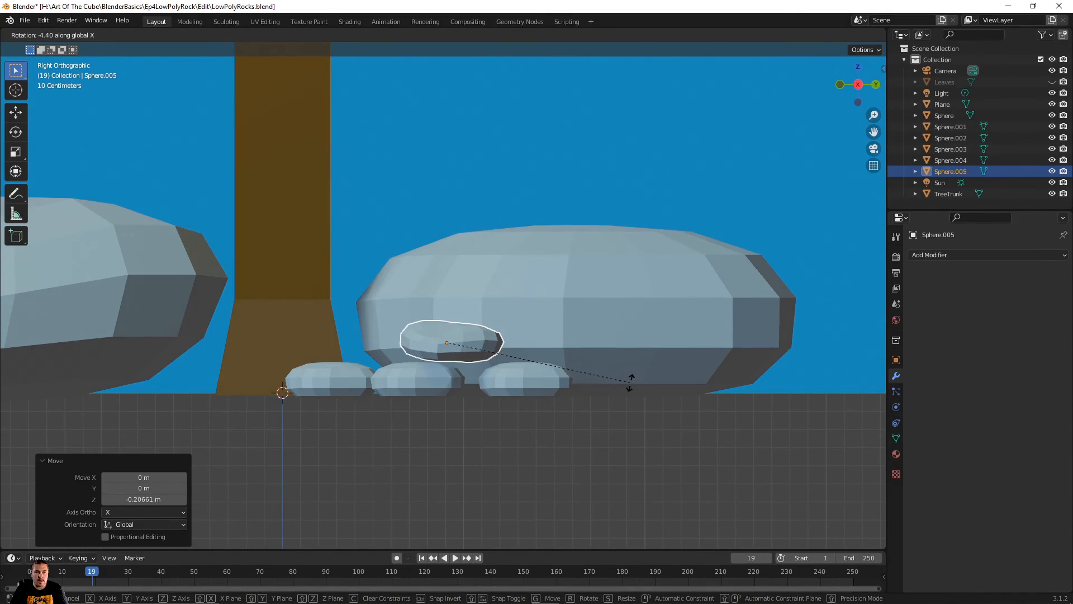
{"action": "left_click", "coordinate": [632, 412]}
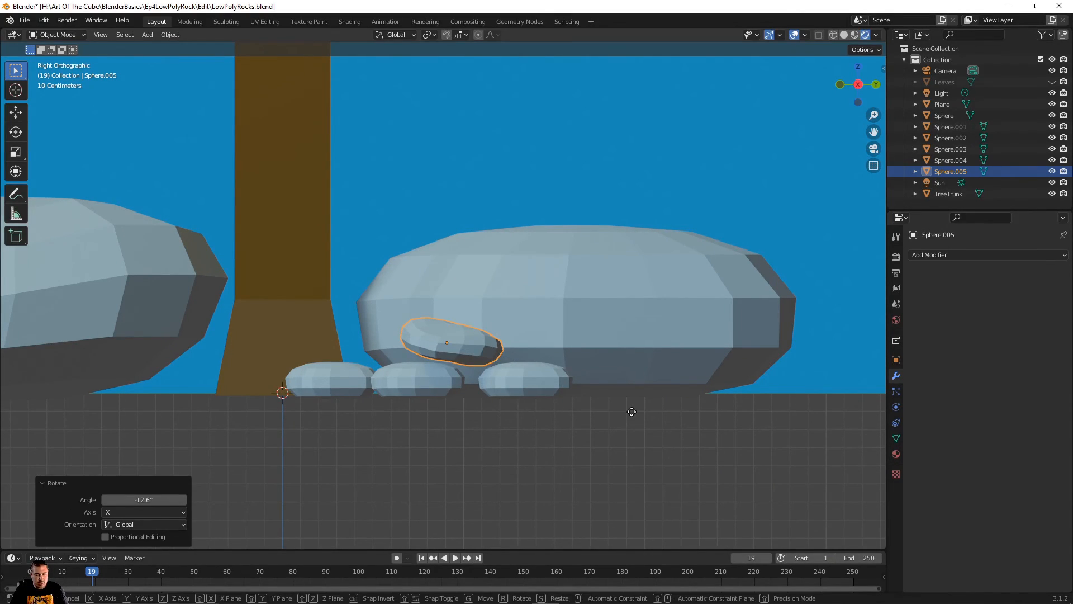
{"action": "key", "text": "g"}
{"action": "left_click", "coordinate": [646, 411]}
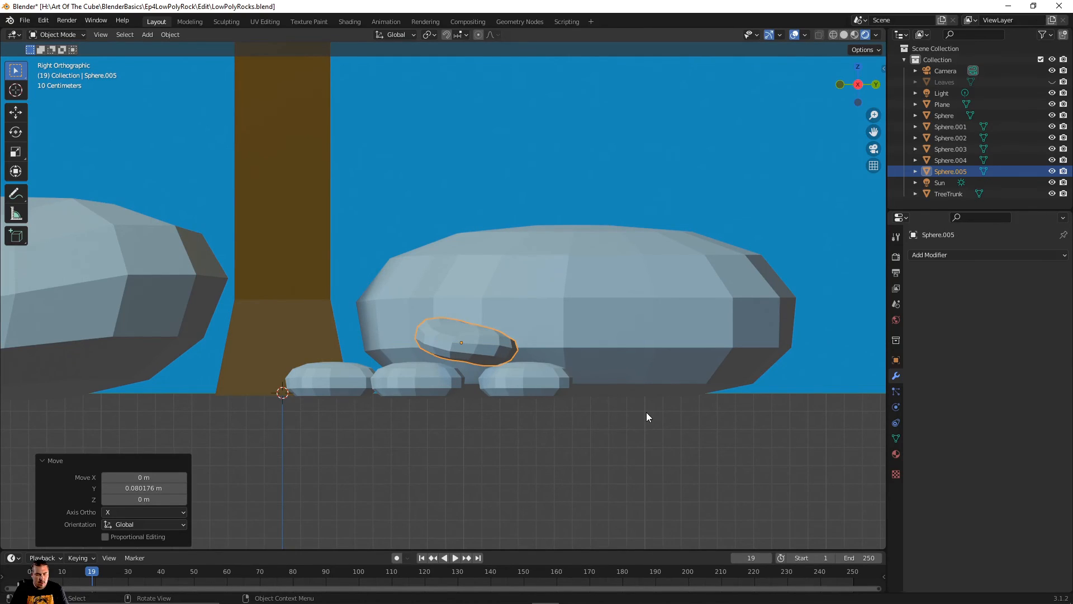
Step: Rotate the top pebble about 5.9° around X and lower it about 0.03 m along Z onto the pebbles beneath
{"action": "key", "text": "r"}
{"action": "key", "text": "x"}
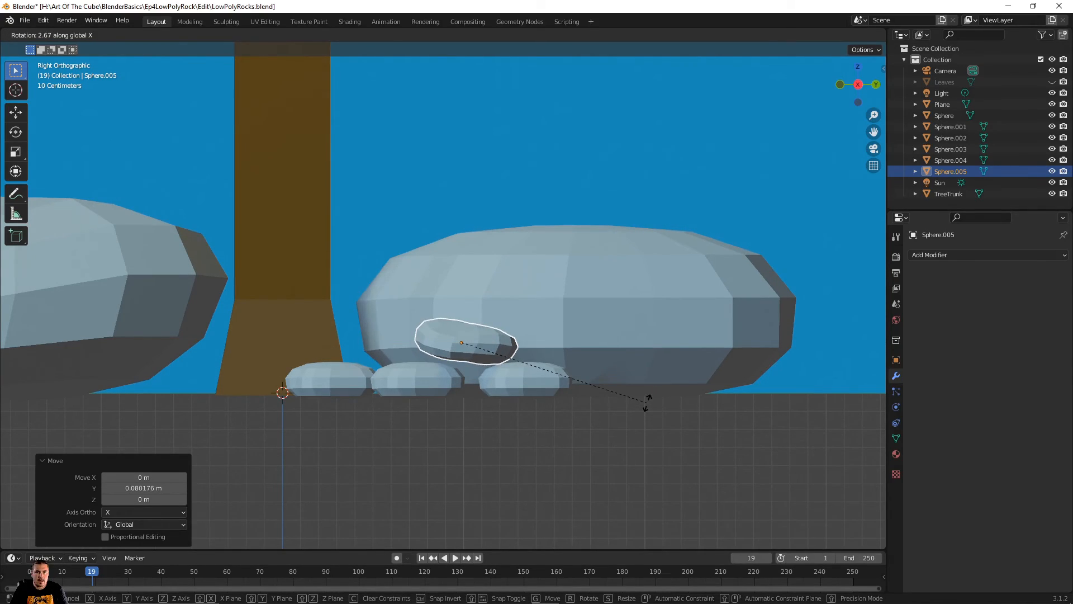
{"action": "left_click", "coordinate": [648, 391]}
{"action": "key", "text": "g"}
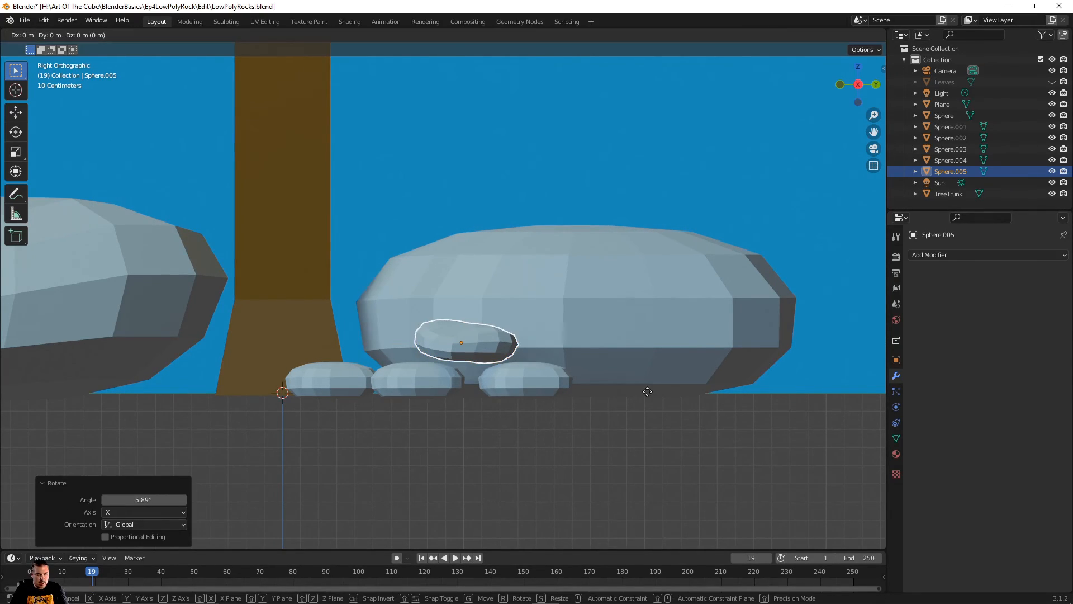
{"action": "key", "text": "z"}
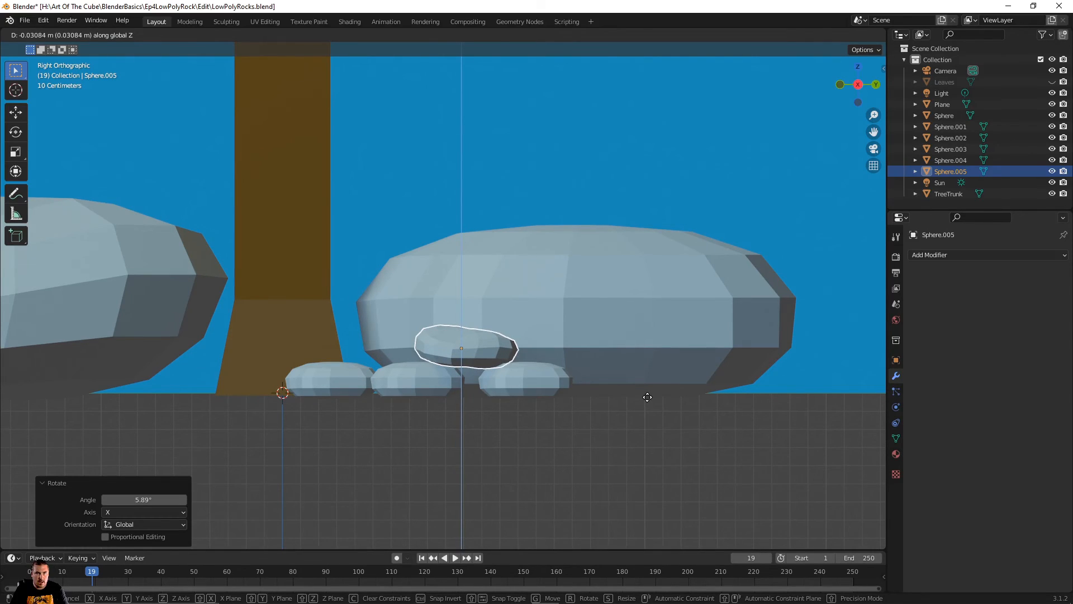
{"action": "left_click", "coordinate": [647, 397]}
Step: Move the pebble nearest the trunk about 0.22 m along Y, closer to the rest of the pile
{"action": "scroll", "coordinate": [645, 390], "scroll_direction": "down", "scroll_amount": 2}
{"action": "scroll", "coordinate": [612, 355], "scroll_direction": "down", "scroll_amount": 1}
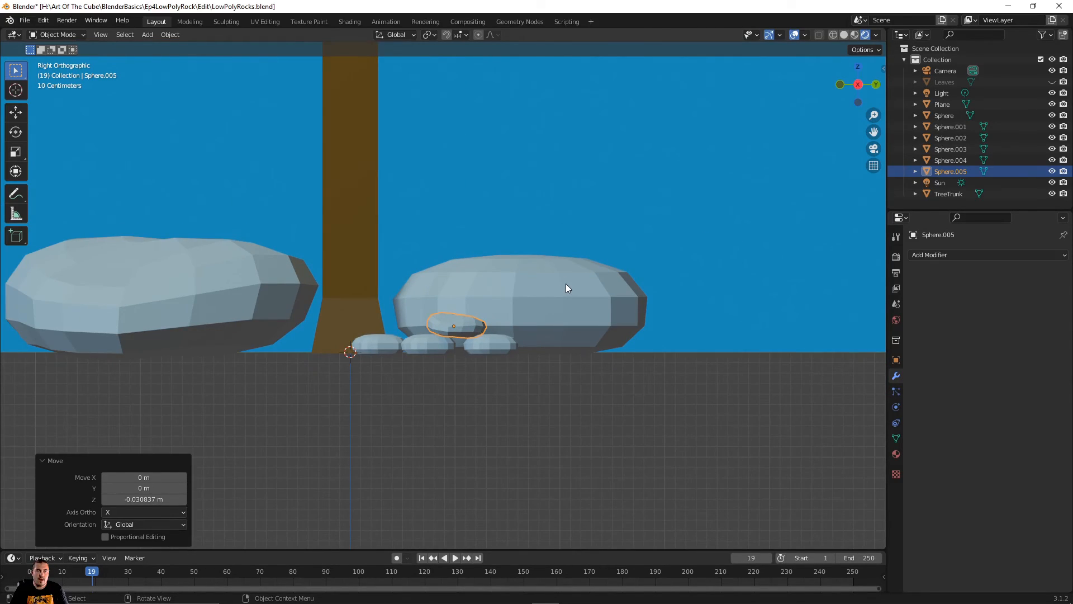
{"action": "middle_click_drag", "start_coordinate": [565, 283], "coordinate": [611, 291]}
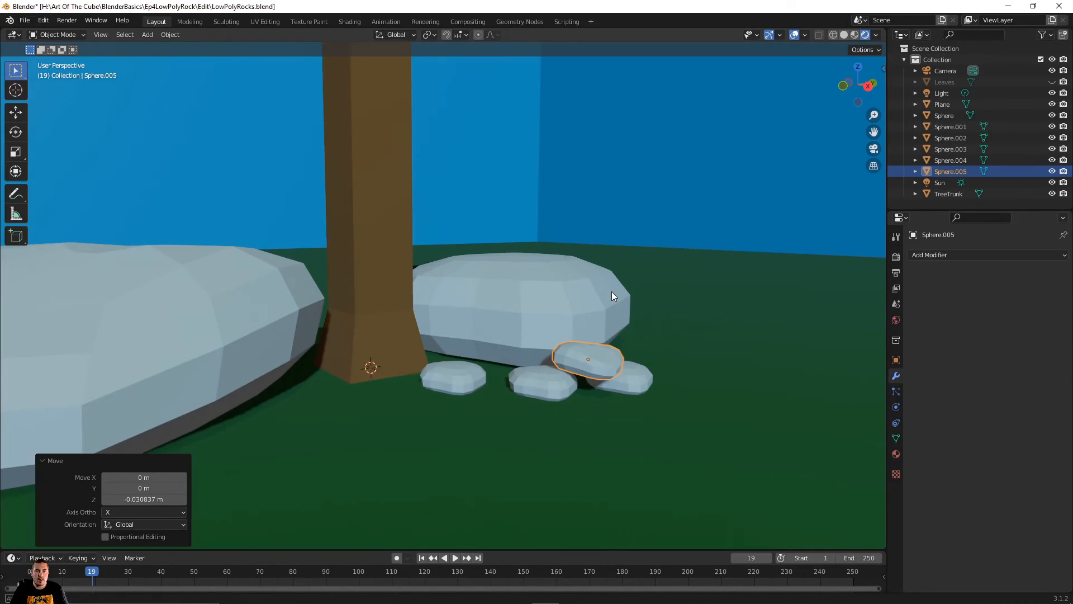
{"action": "left_click", "coordinate": [468, 376]}
{"action": "middle_click_drag", "start_coordinate": [468, 377], "coordinate": [556, 317]}
{"action": "key", "text": "g"}
{"action": "key", "text": "y"}
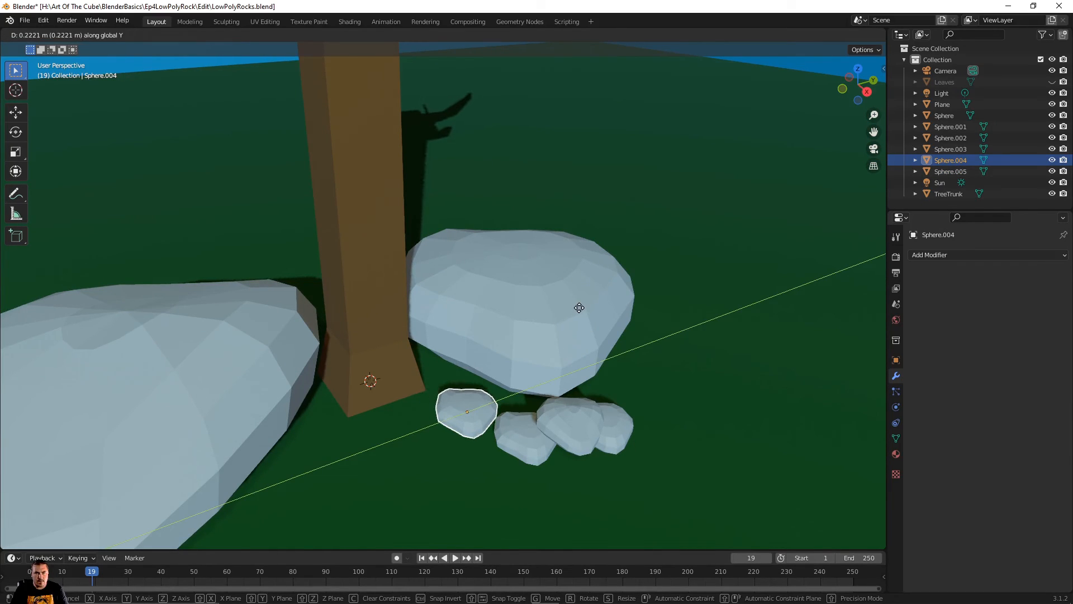
{"action": "left_click", "coordinate": [579, 311]}
Step: Unhide the tree leaves, deselect everything and show the scene through the camera
{"action": "middle_click_drag", "start_coordinate": [563, 319], "coordinate": [535, 320]}
{"action": "scroll", "coordinate": [534, 315], "scroll_direction": "down", "scroll_amount": 5}
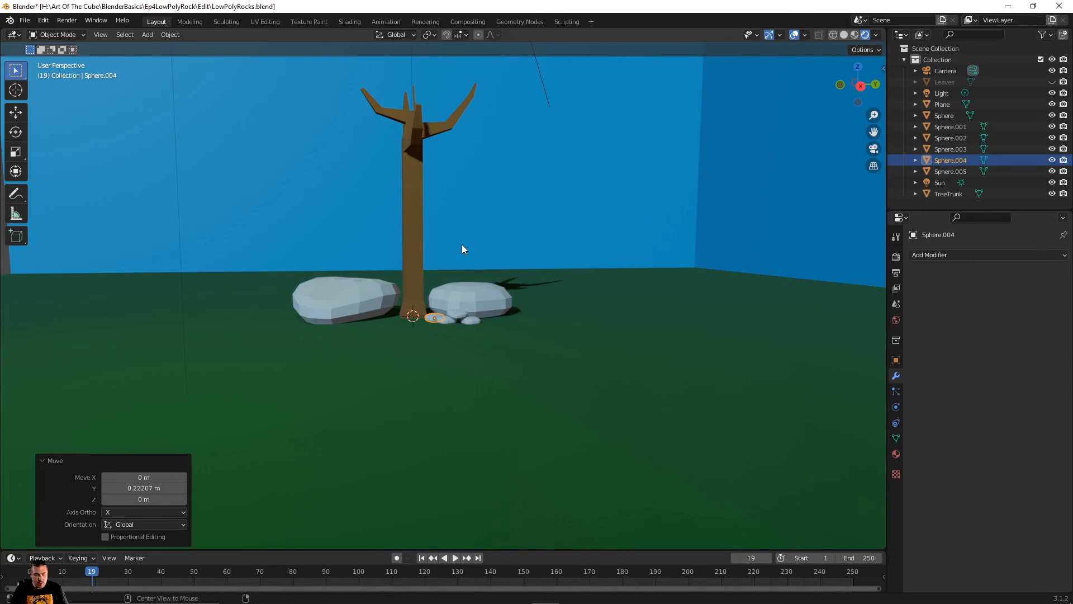
{"action": "key", "text": "alt+h"}
{"action": "scroll", "coordinate": [455, 185], "scroll_direction": "down", "scroll_amount": 5}
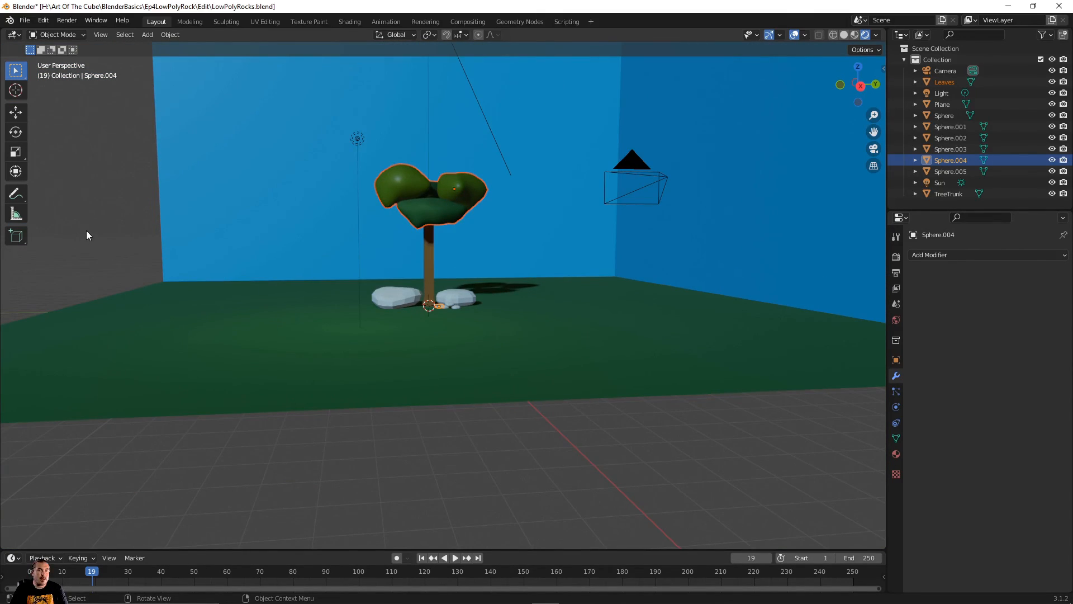
{"action": "left_click", "coordinate": [86, 230]}
{"action": "key", "text": "KP_0"}
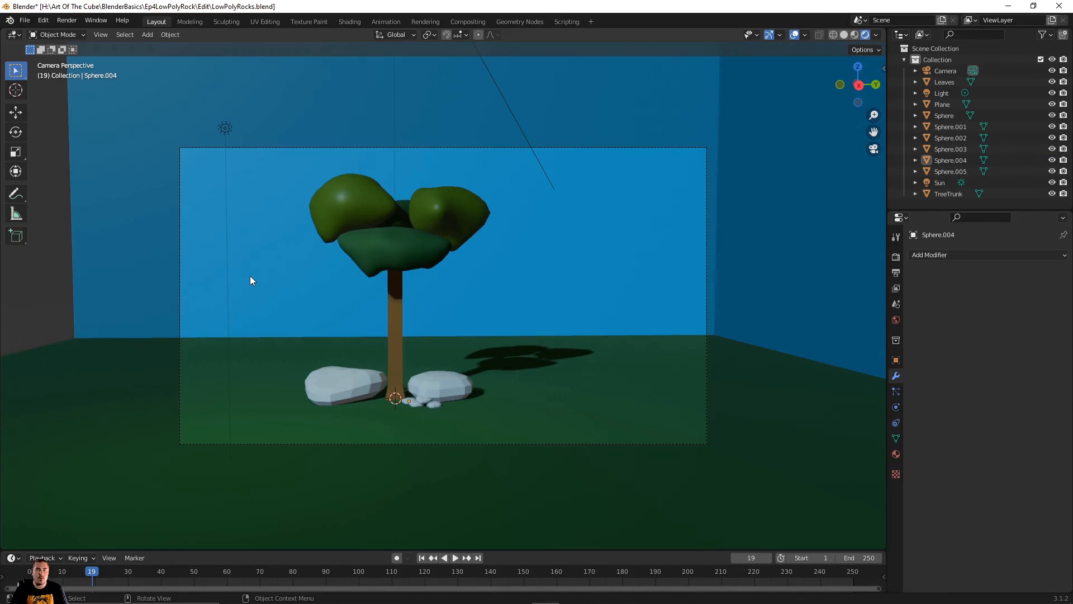